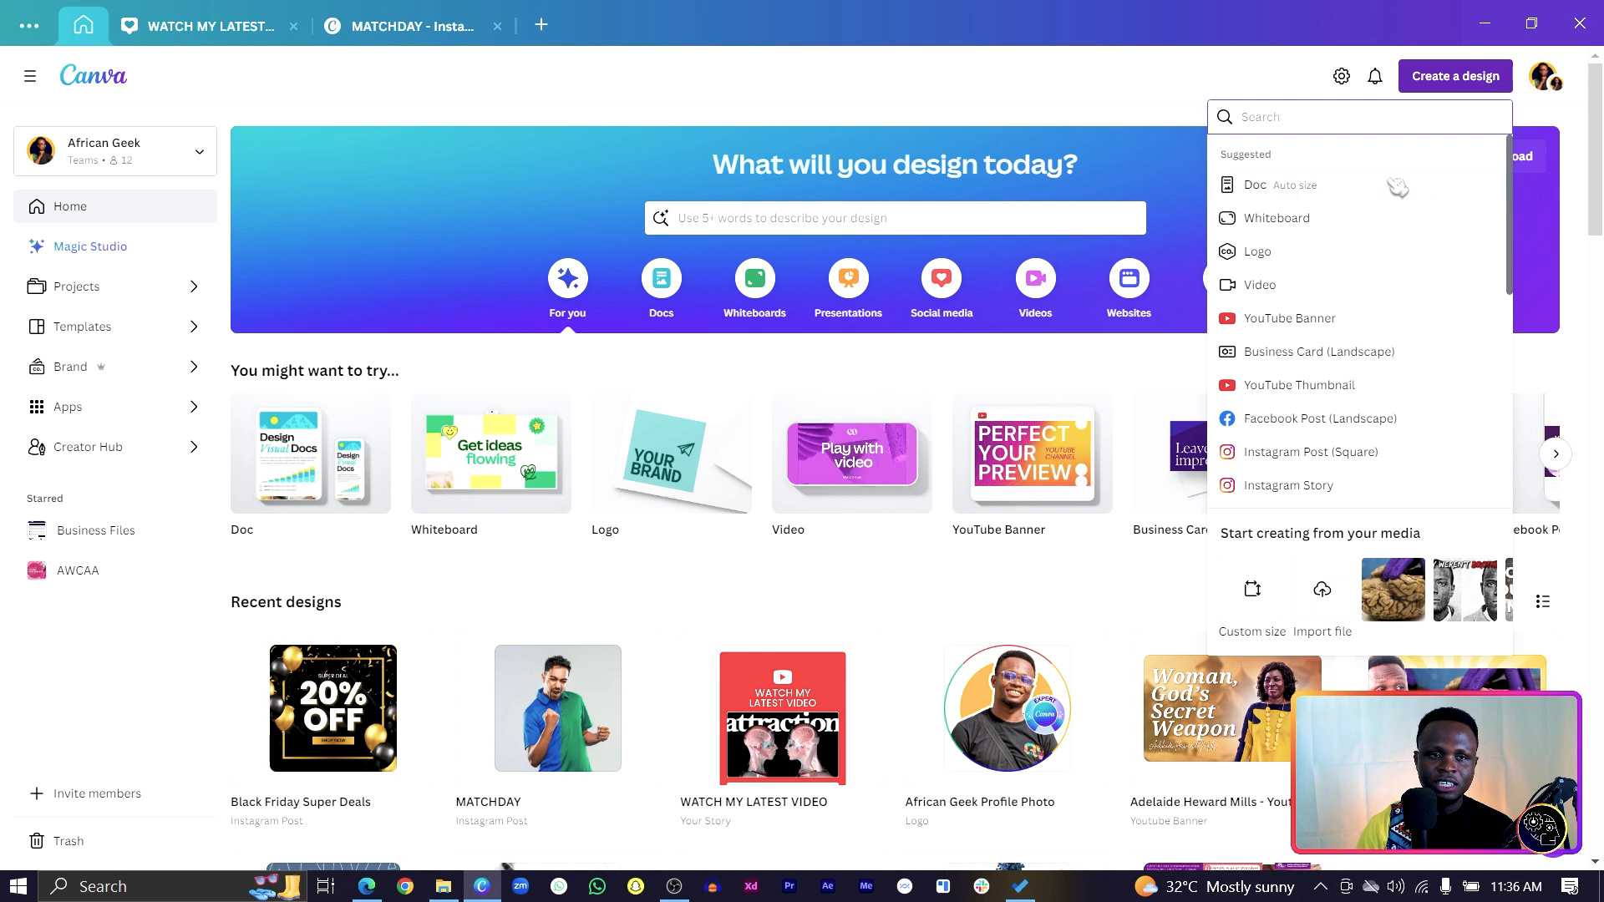
Start a new 1920 × 1080 px Video design from the 'VIDEO' design search.
type("VIDEO")
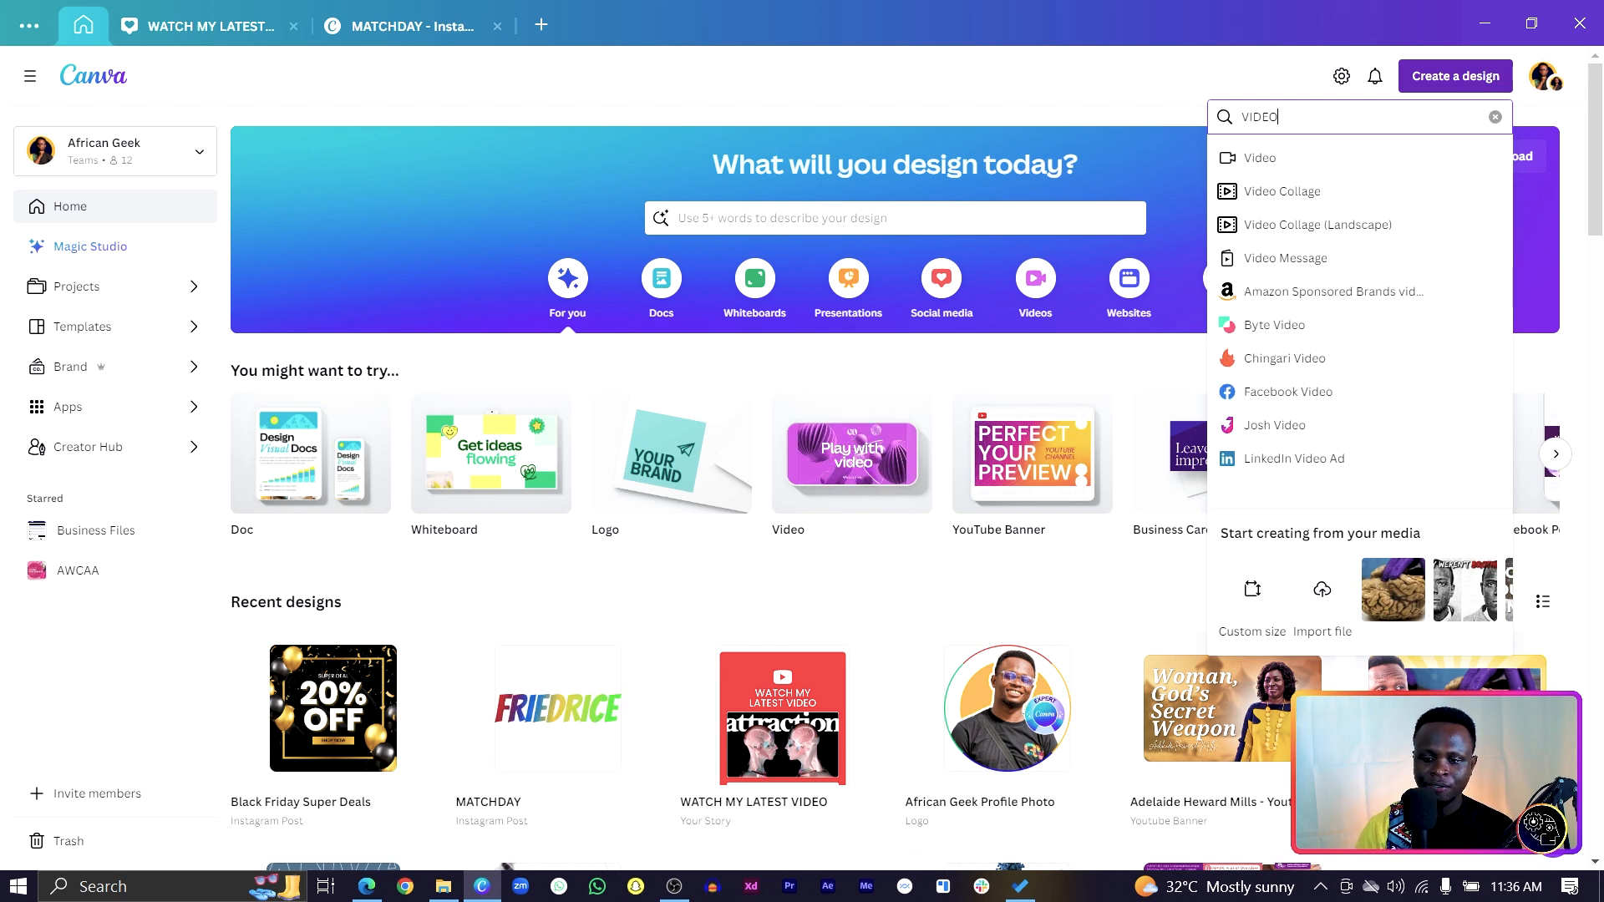
key("alt+Tab")
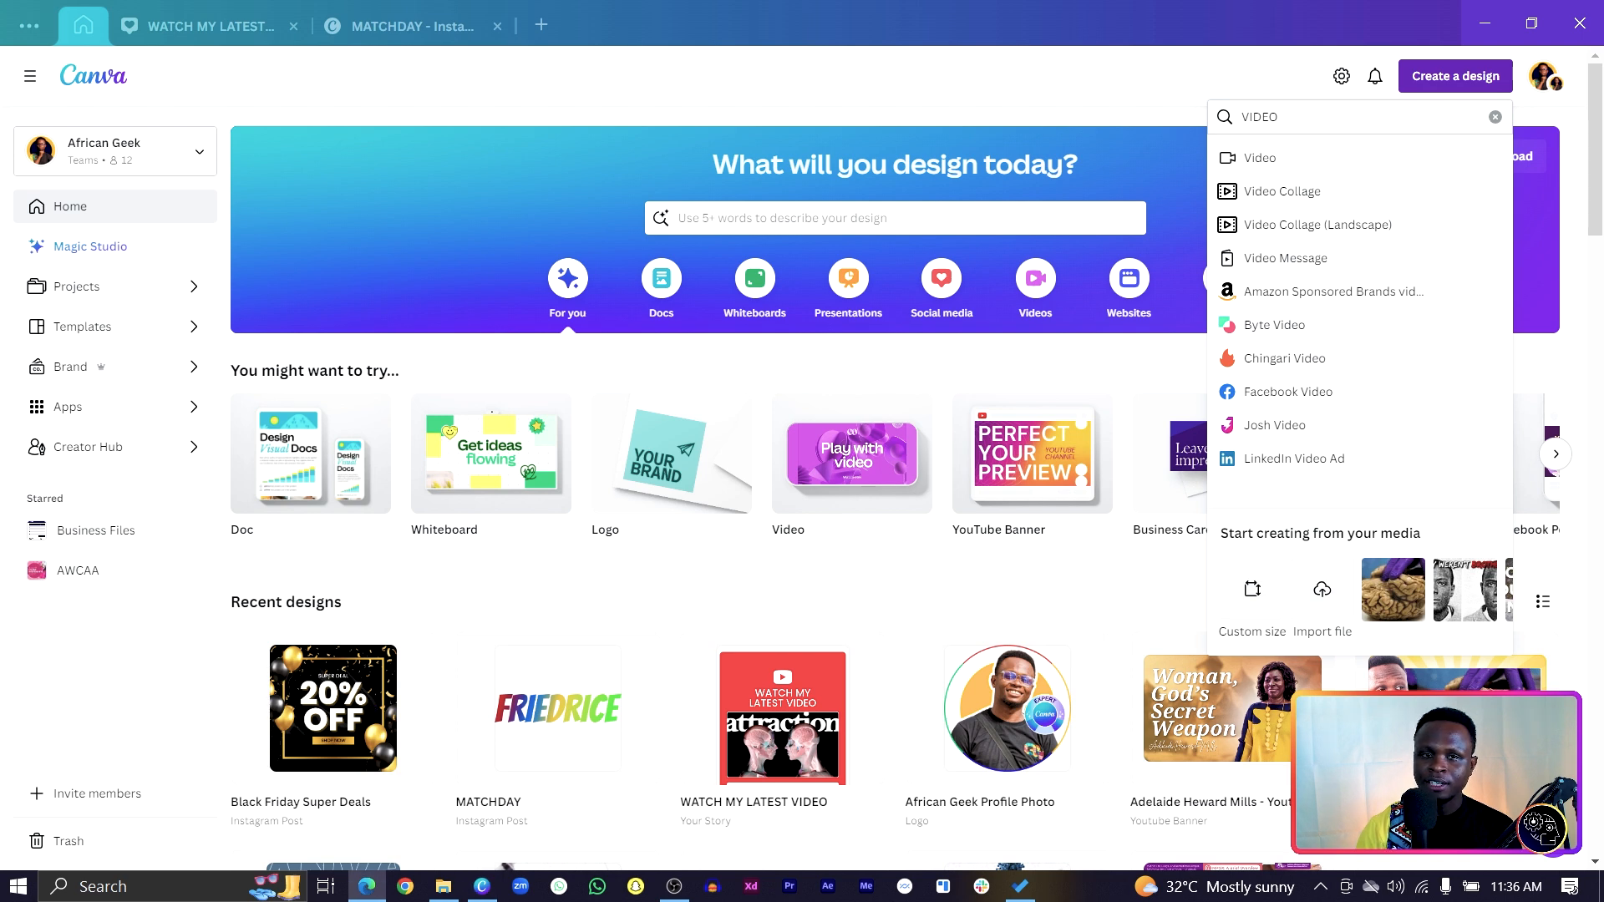
left_click(1367, 166)
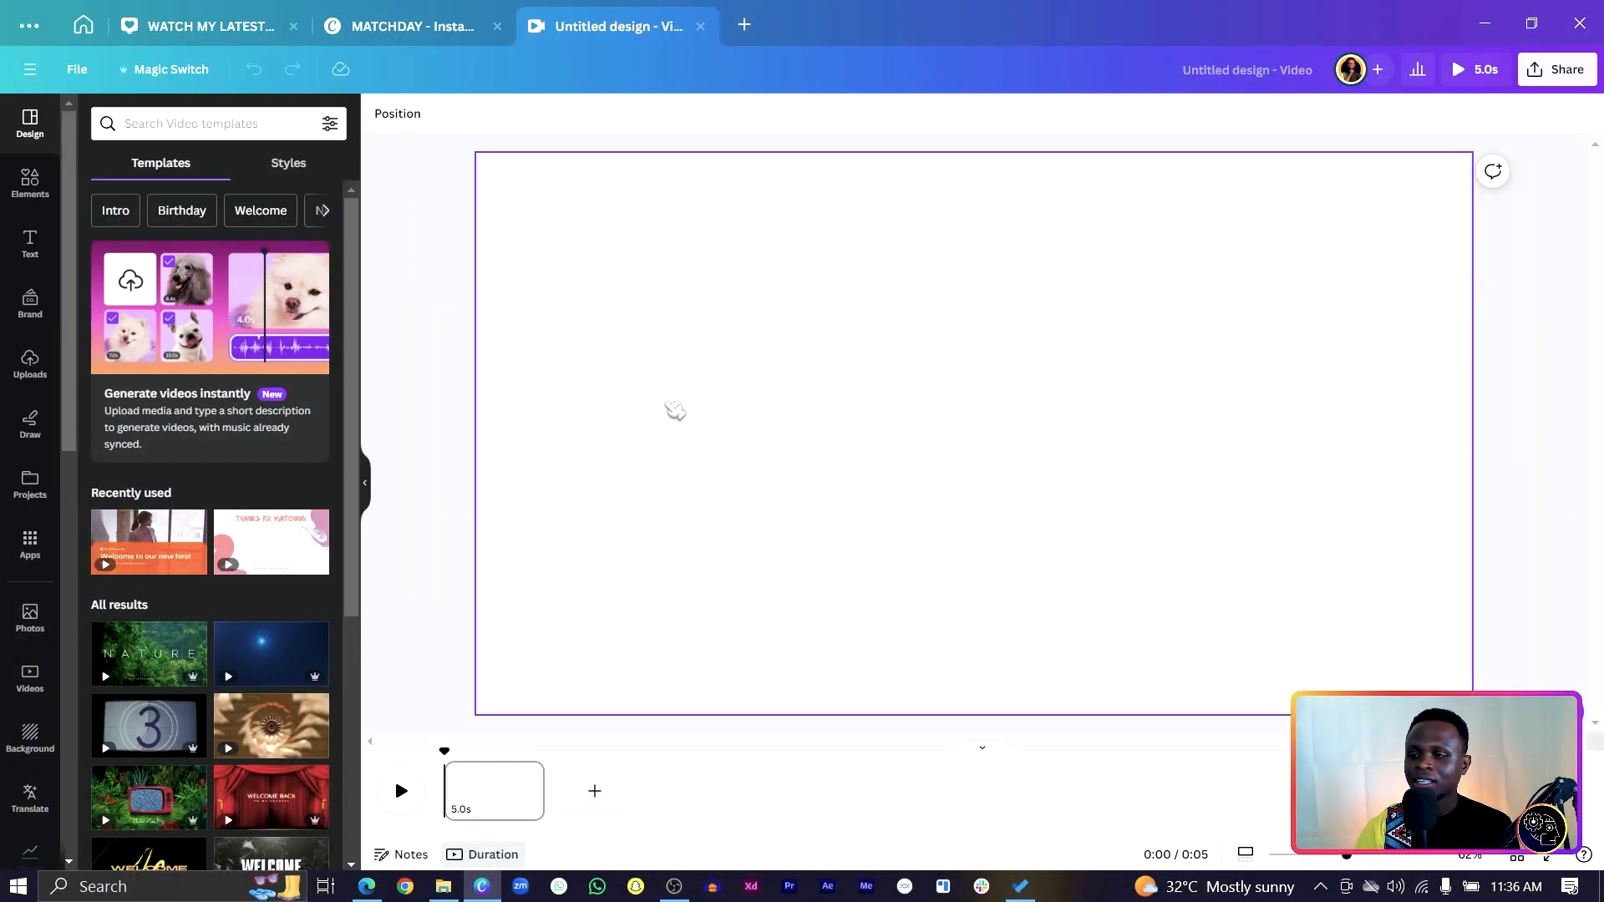
Set the page background to the custom dark grey #1E1E1E.
left_click(616, 342)
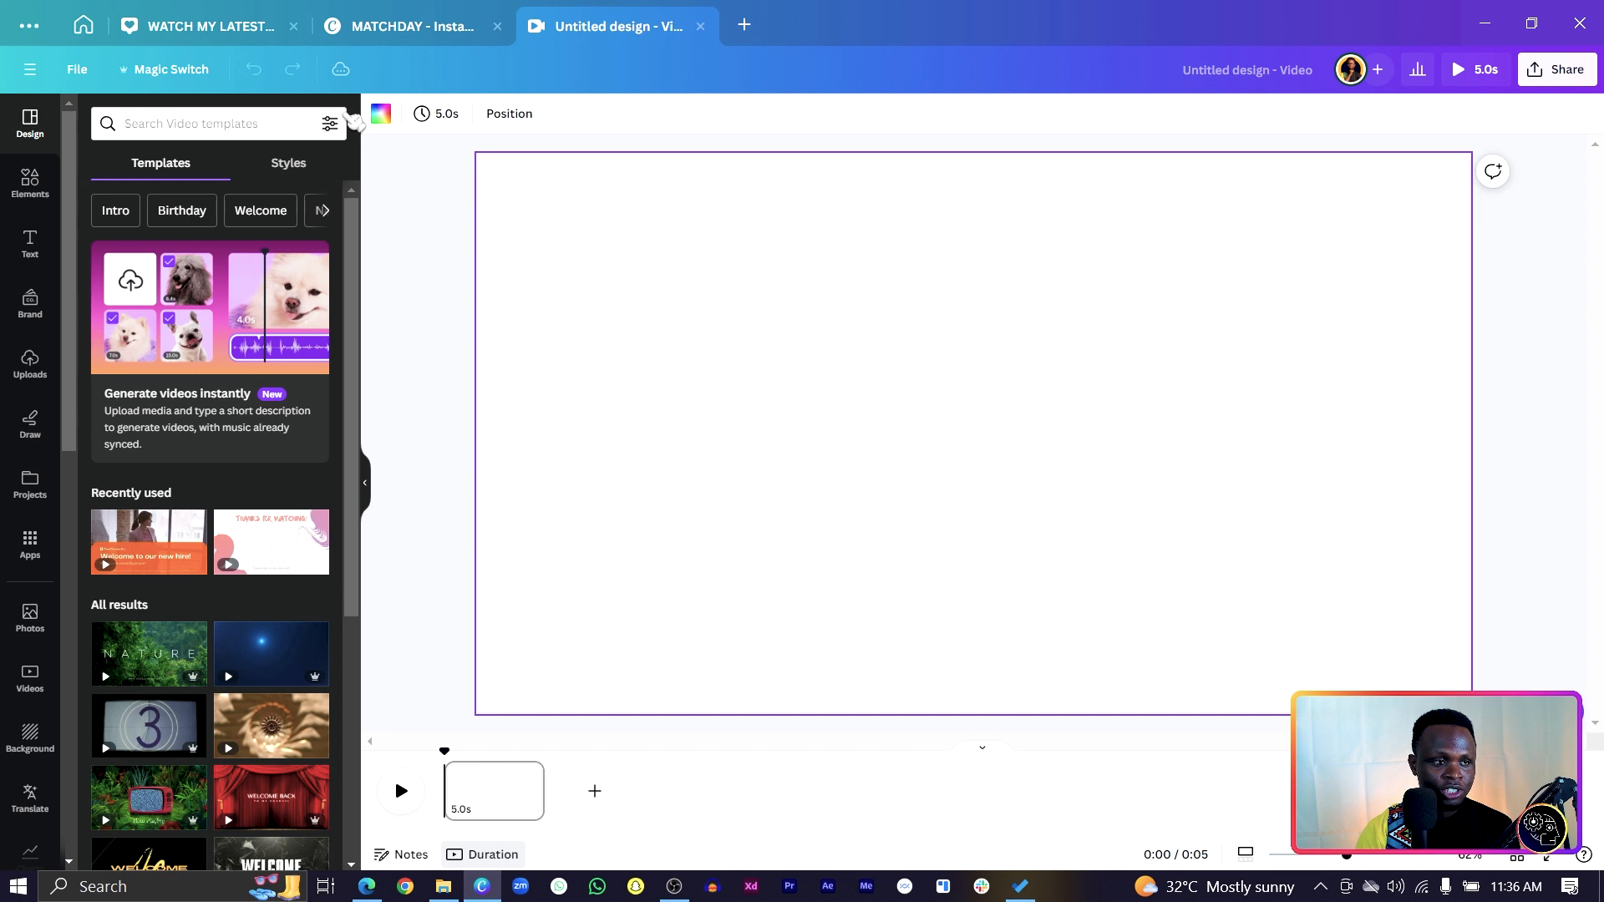
left_click(382, 116)
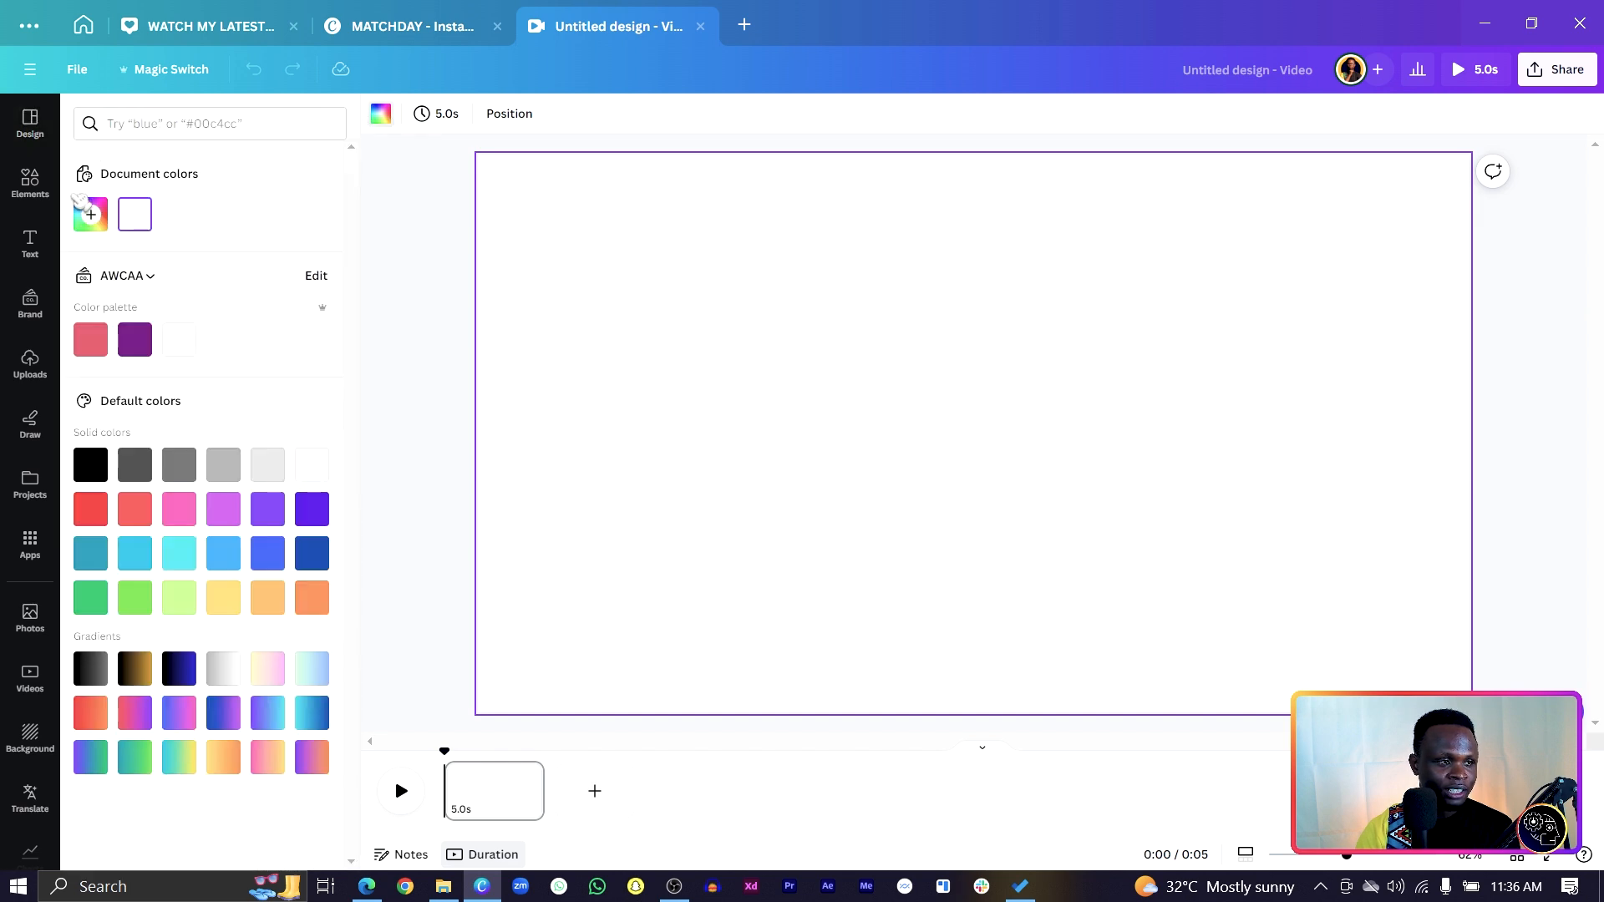
left_click(92, 215)
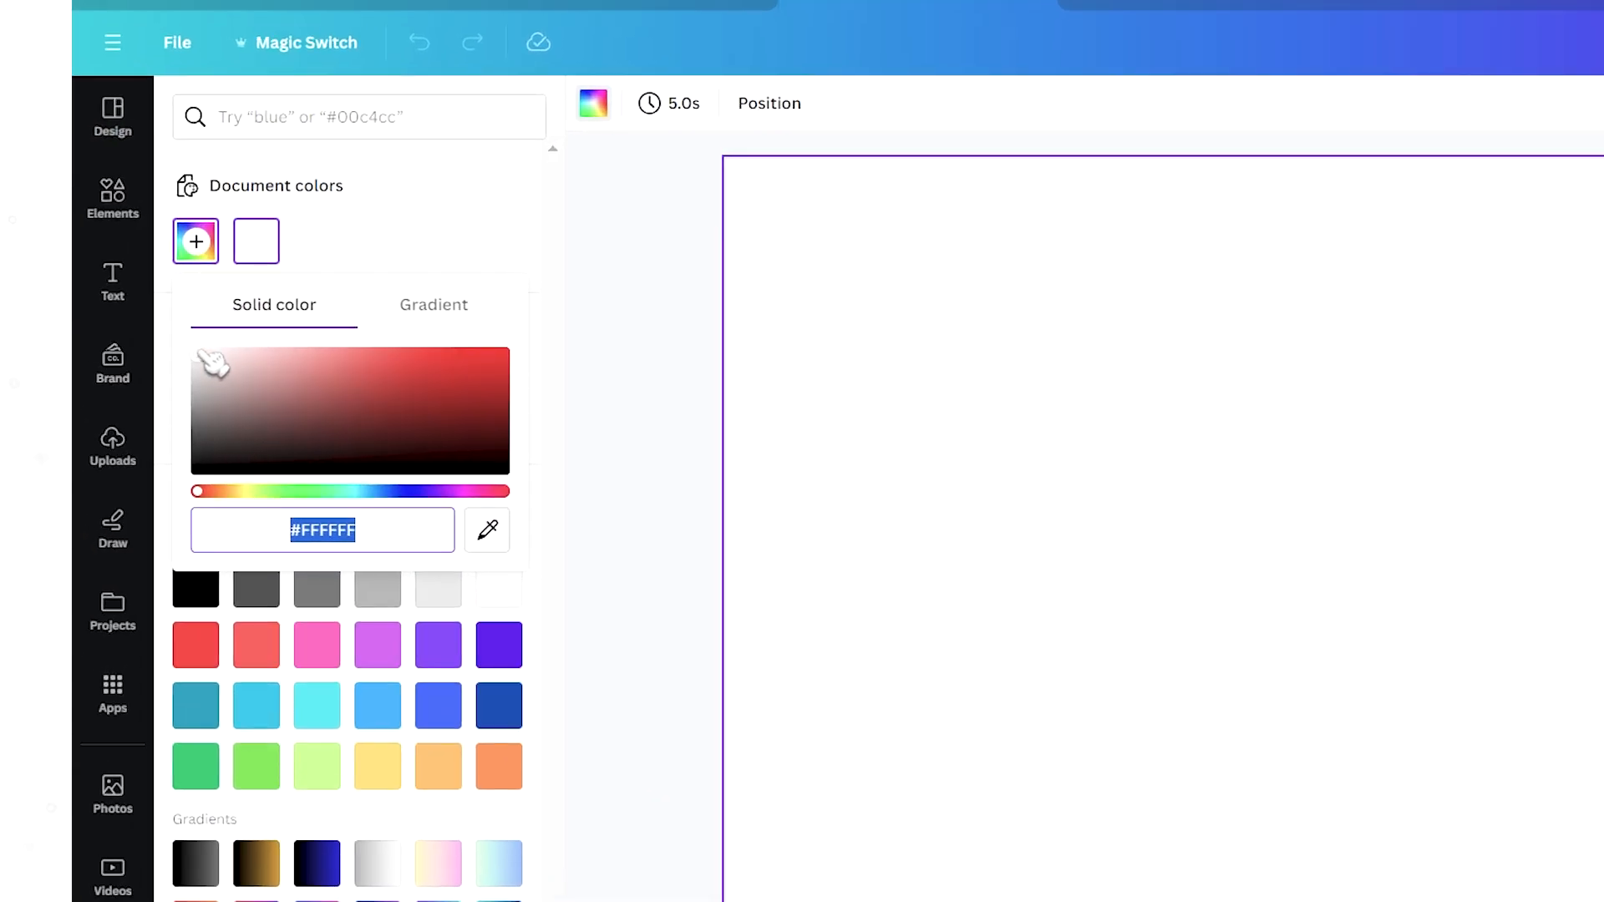
left_click_drag(209, 361, 188, 464)
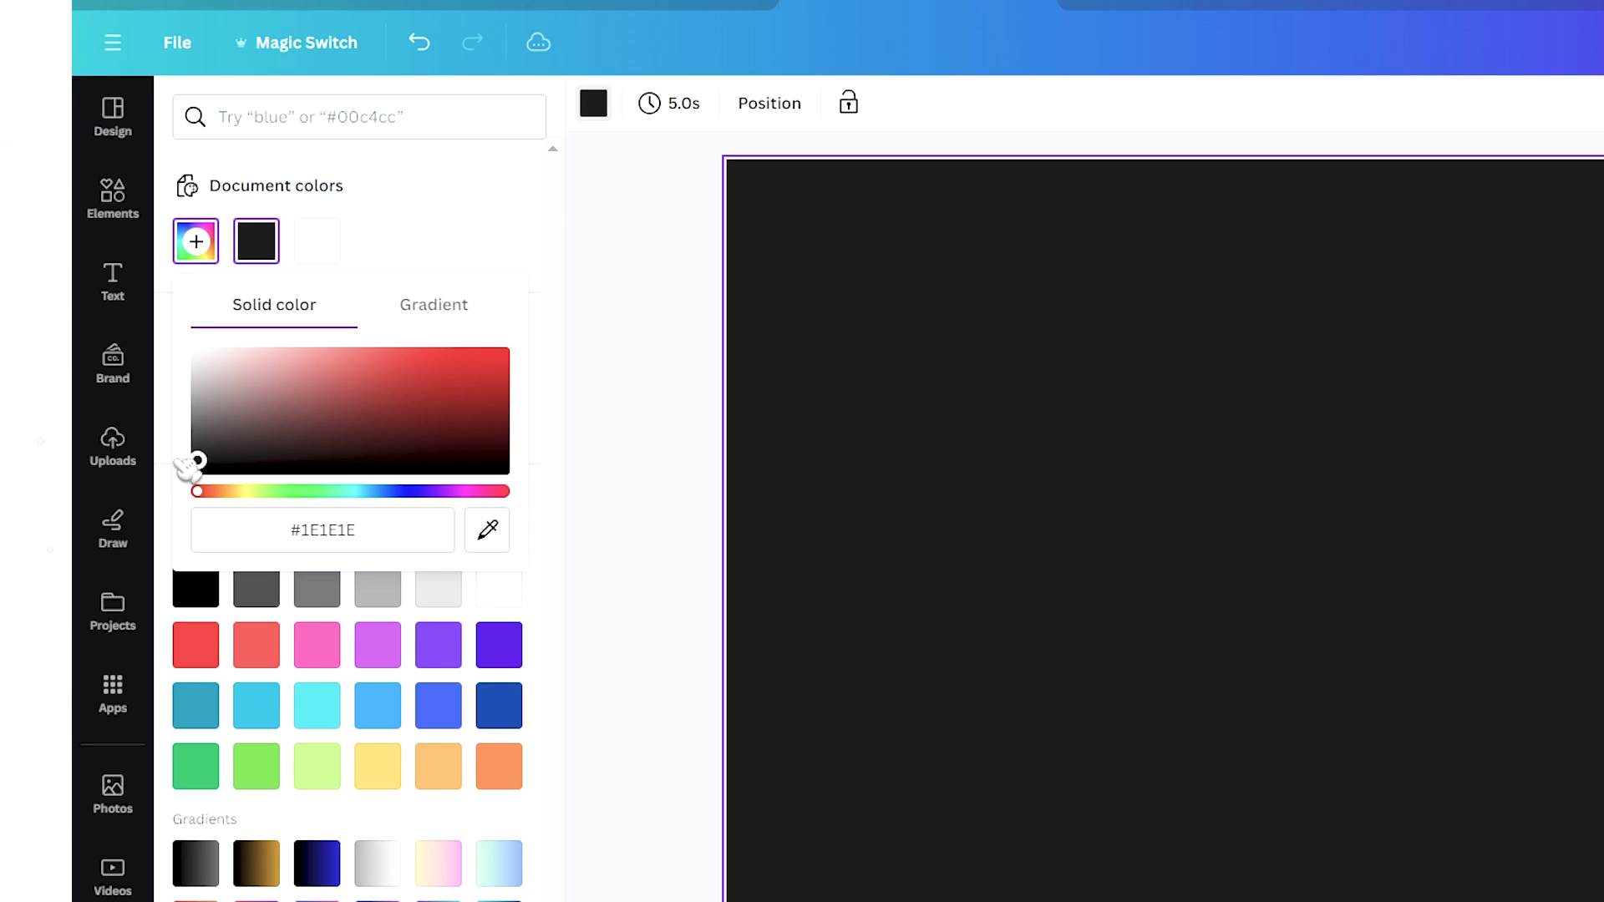
left_click(326, 534)
left_click(1120, 519)
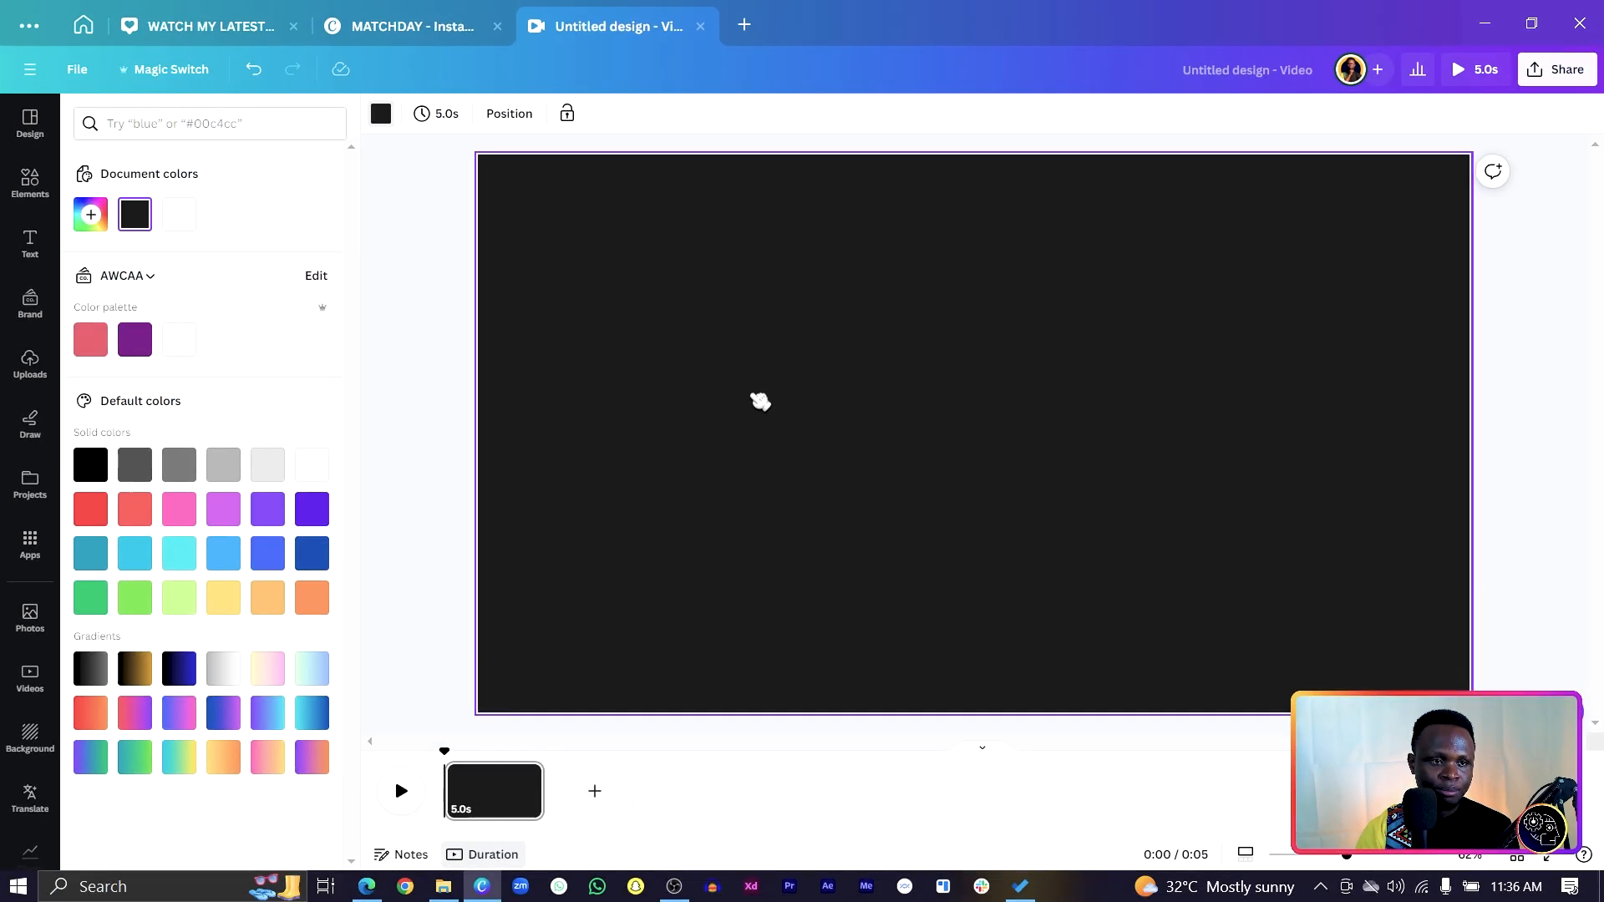
Add a circle enlarged to page height on the right side of the page.
key("c")
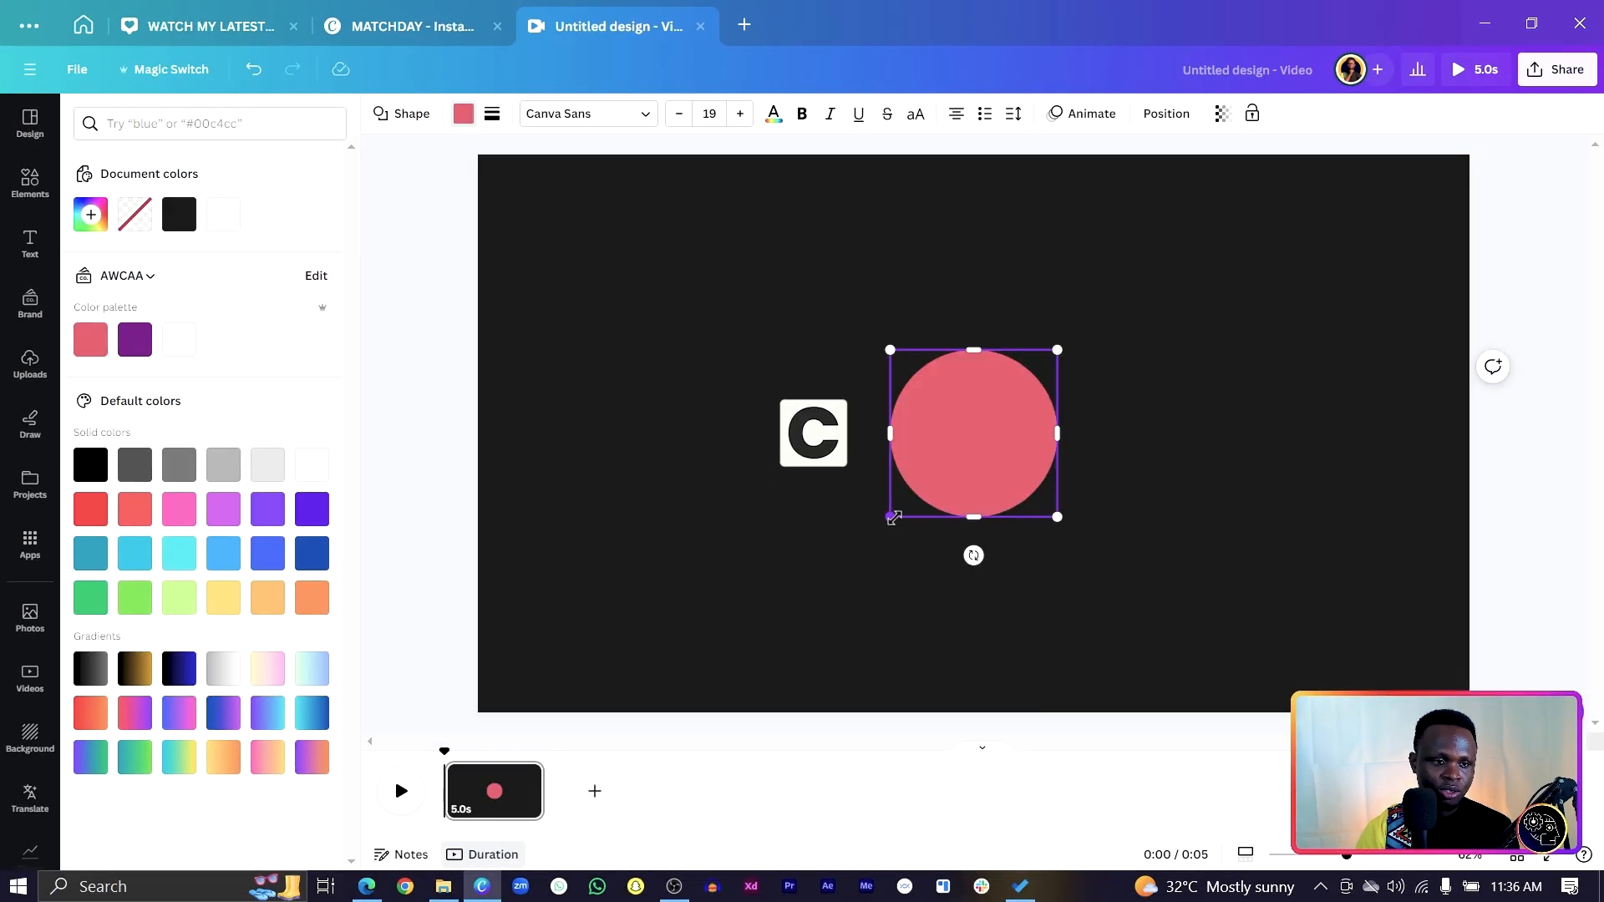
left_click_drag(892, 515, 702, 869)
left_click_drag(773, 540, 1067, 540)
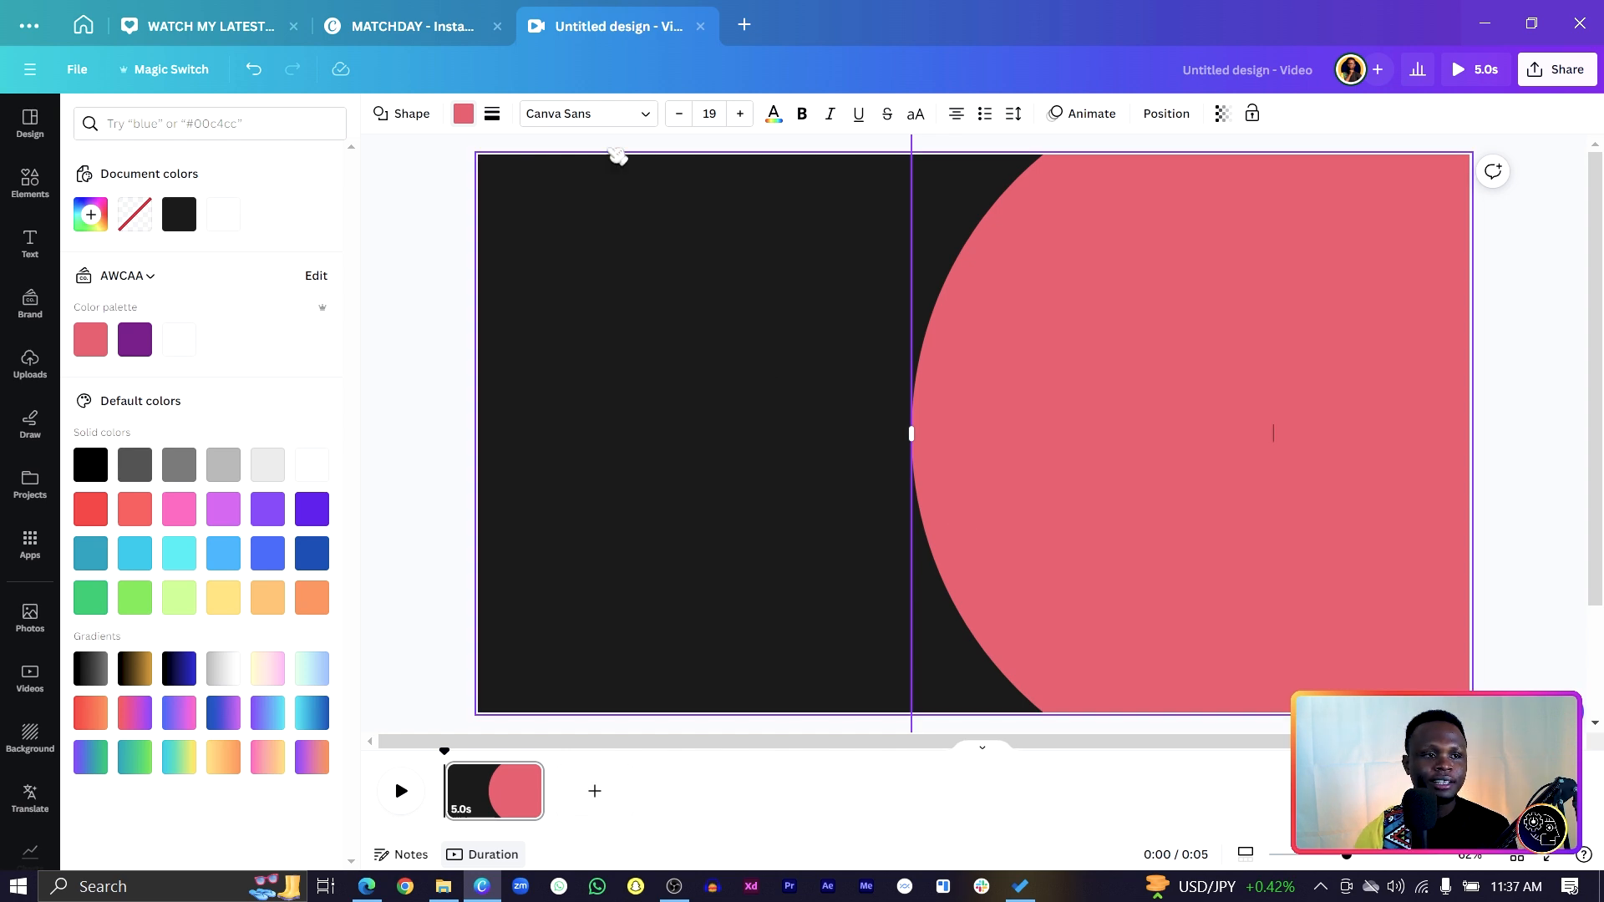
left_click(474, 114)
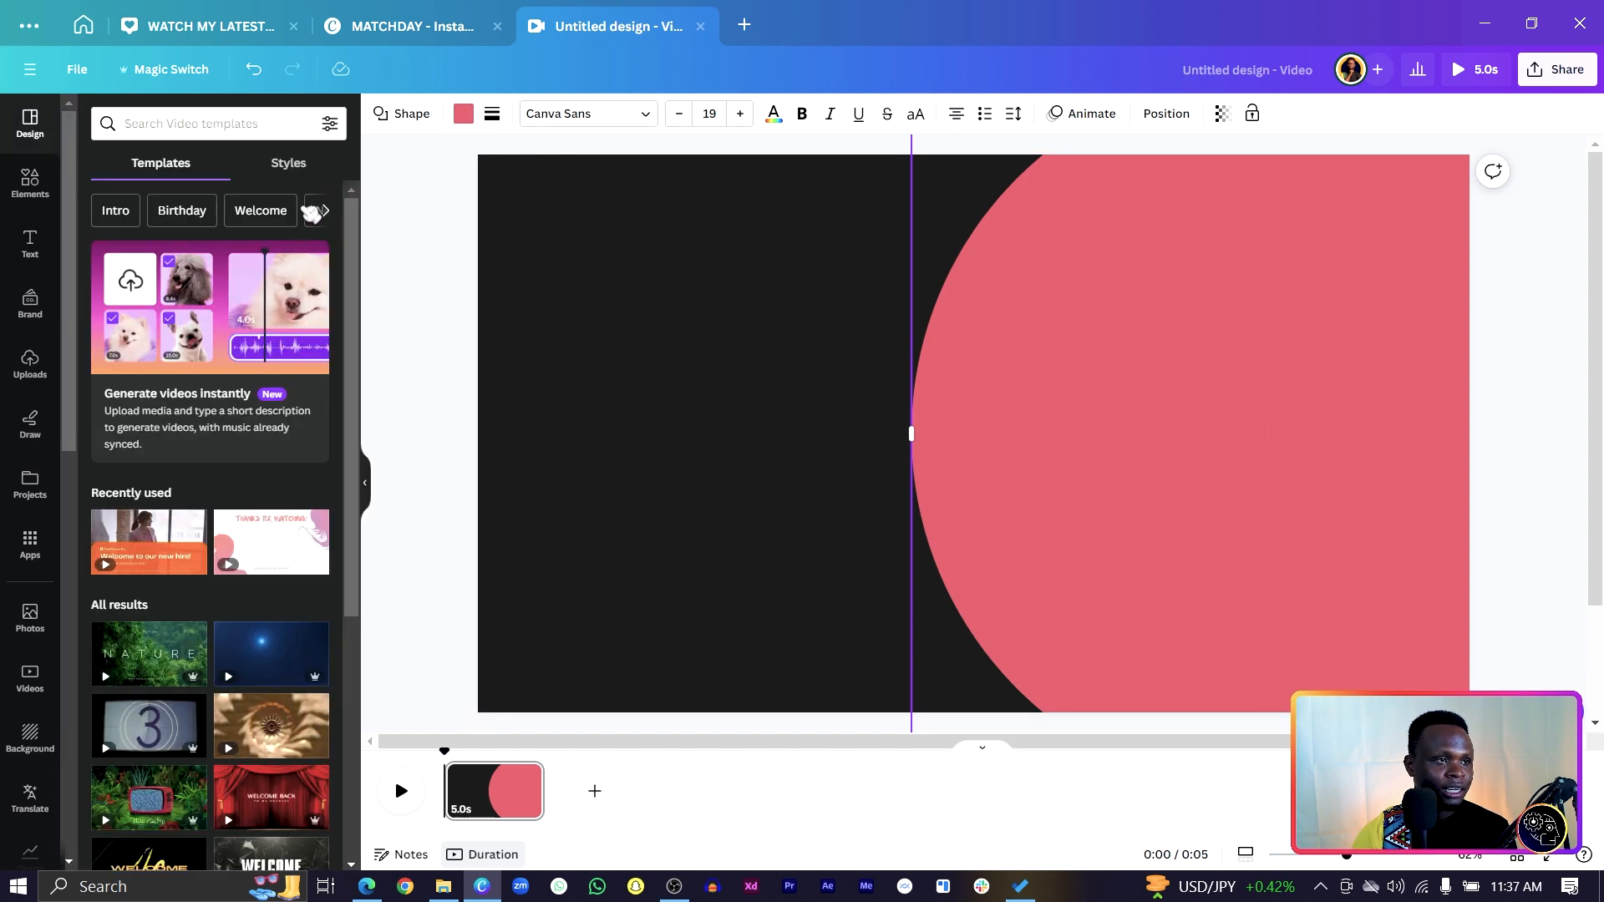
Change the circle's fill to a saturated bright magenta.
left_click(463, 114)
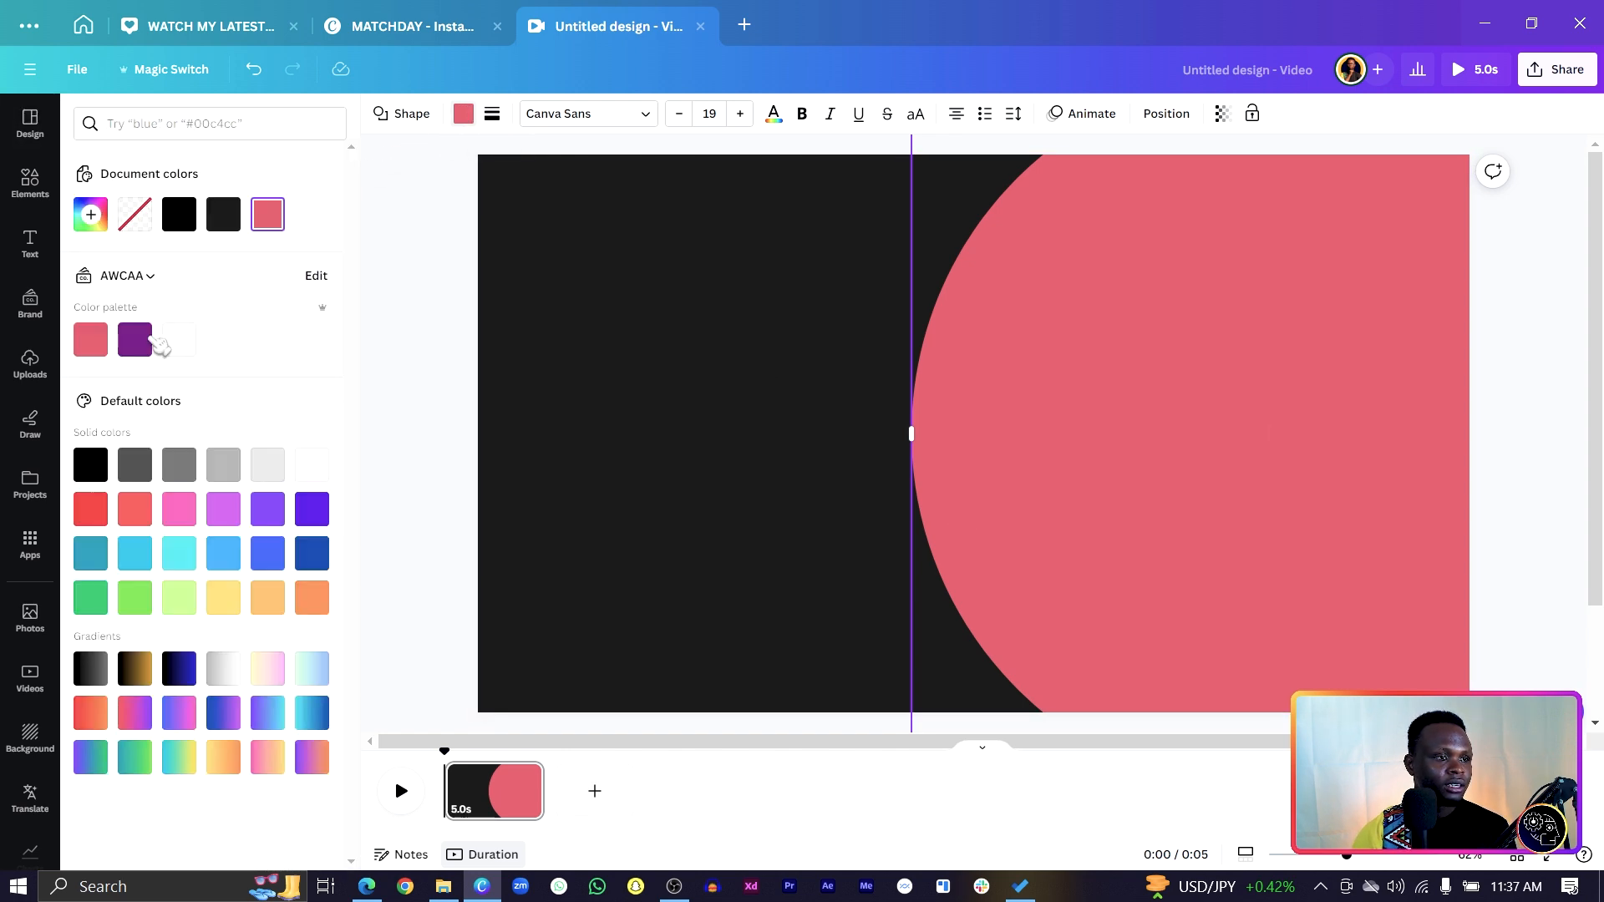
left_click(89, 215)
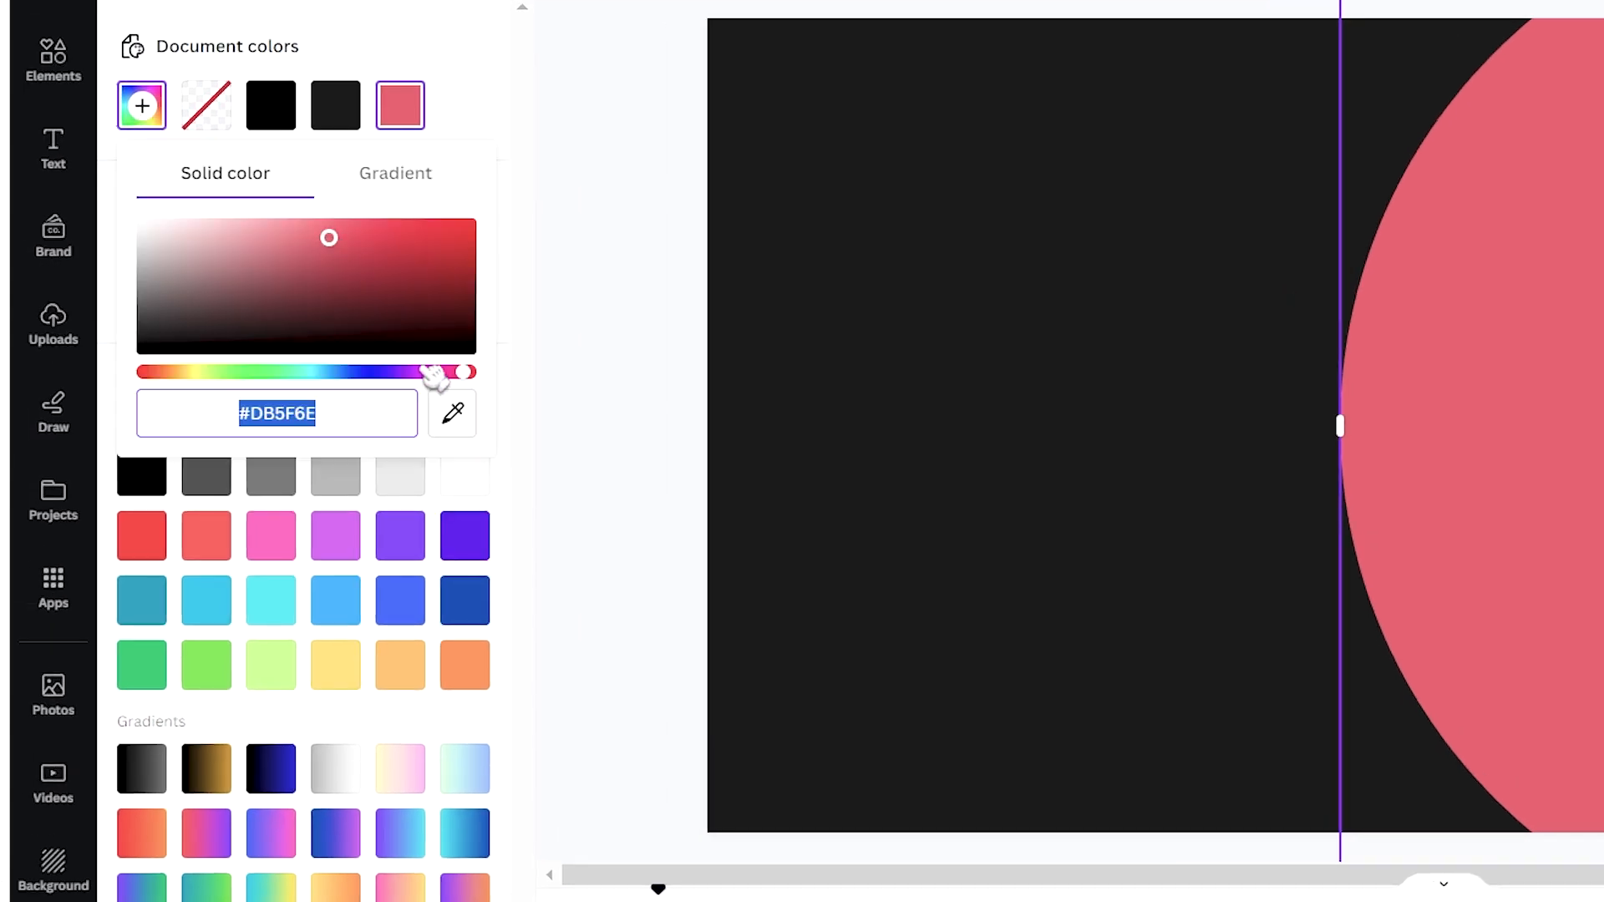
left_click(422, 372)
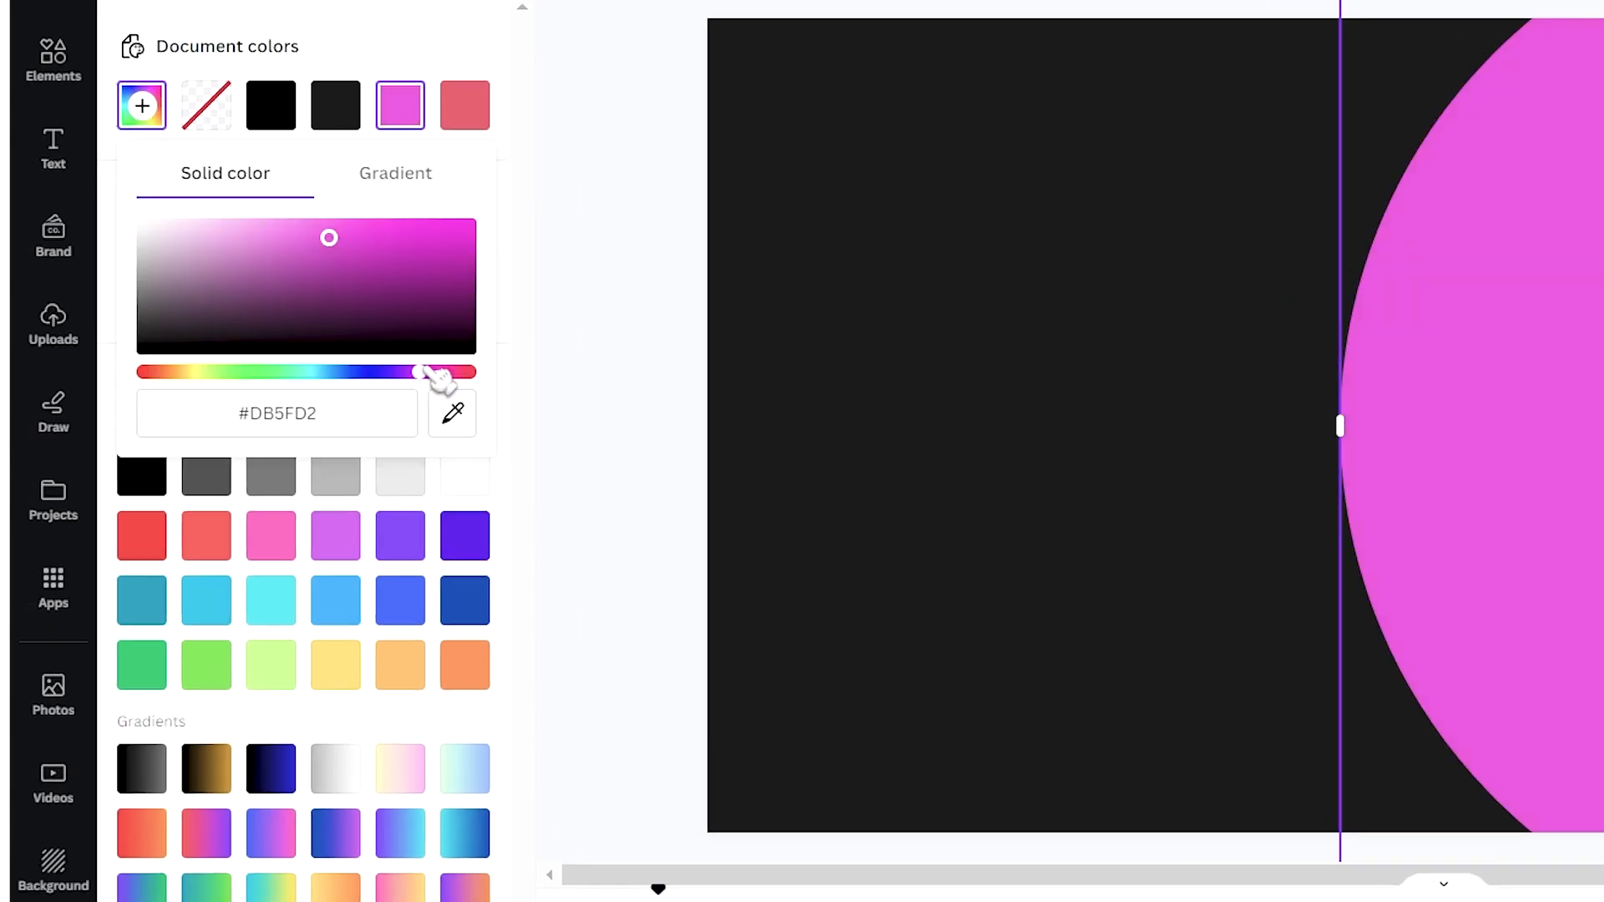
left_click_drag(478, 381, 415, 393)
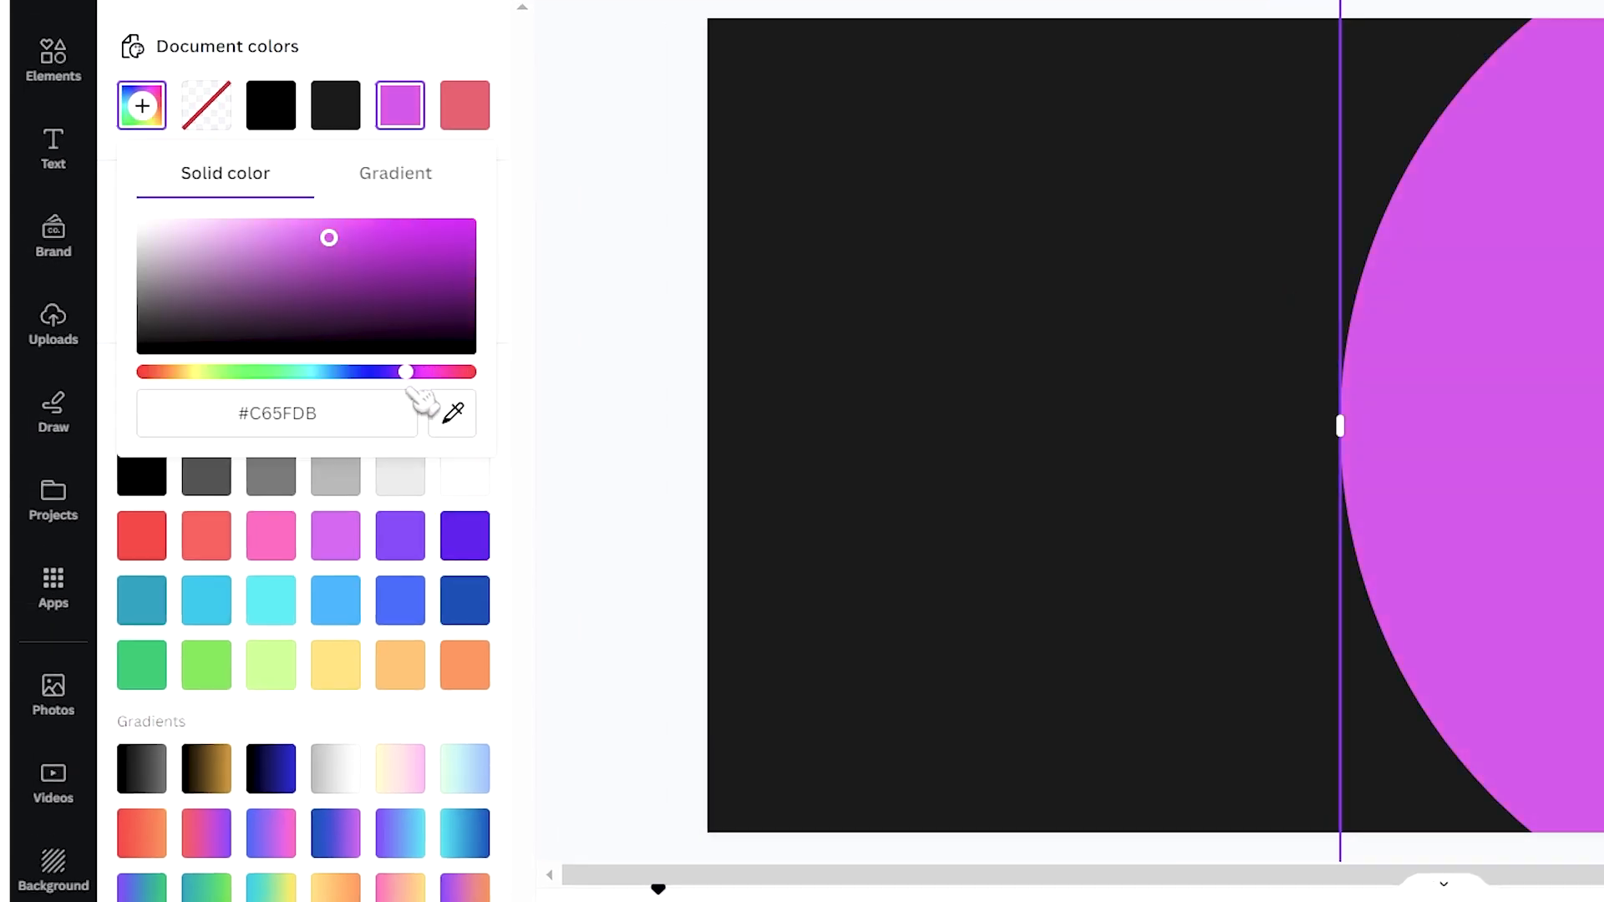
left_click_drag(422, 313, 472, 240)
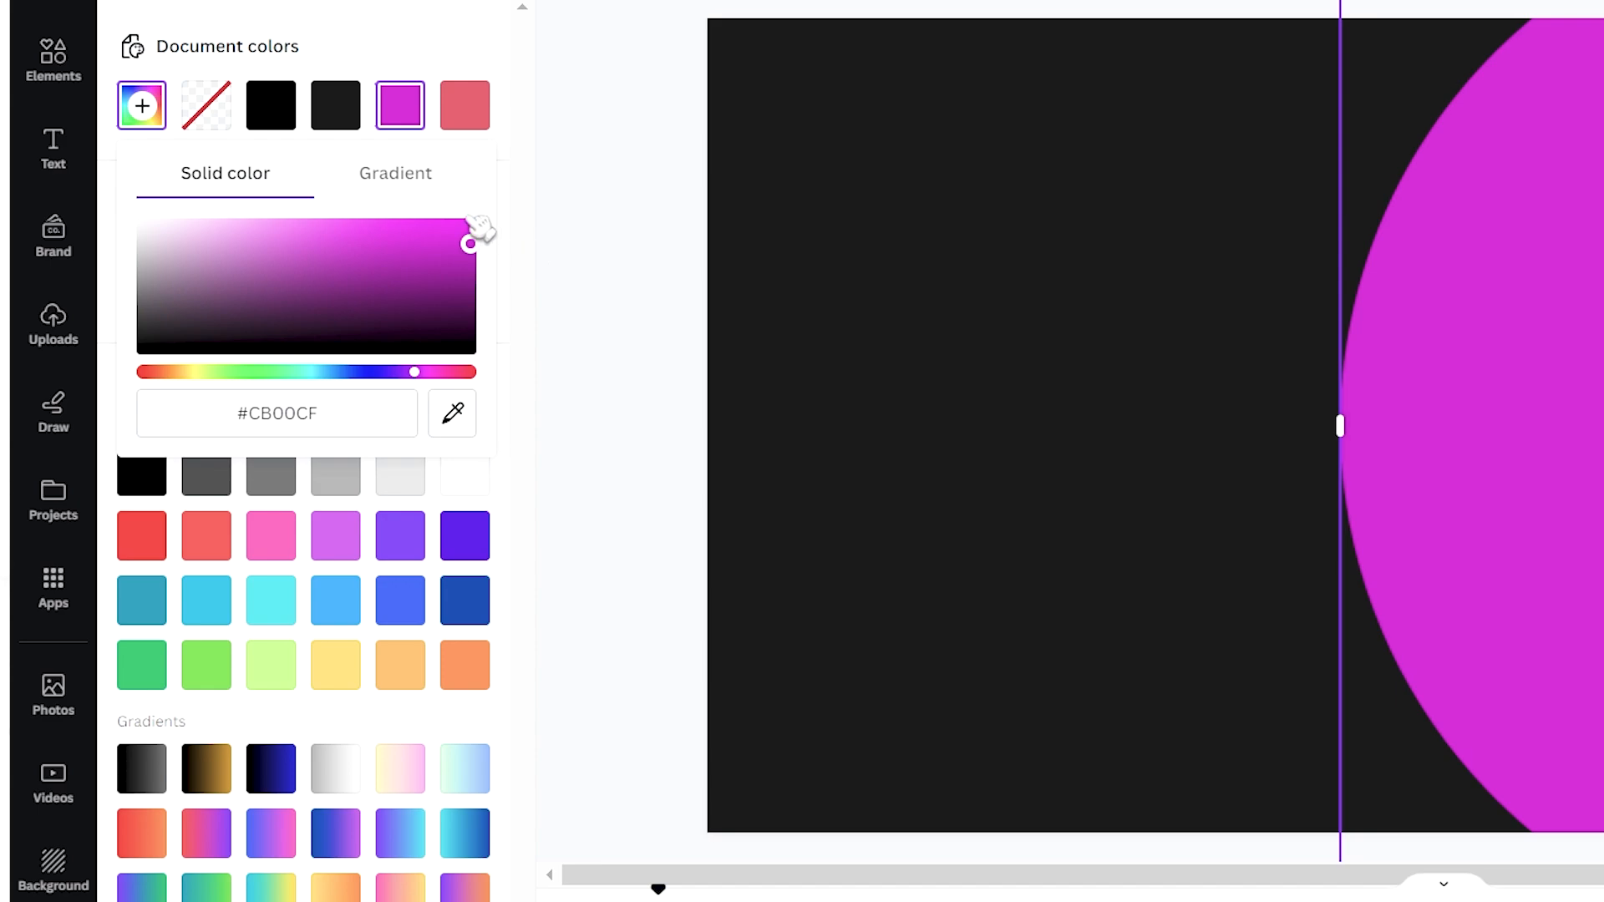
Turn the fill into a diagonal gradient from magenta to red #FF0000.
left_click(399, 172)
left_click(222, 283)
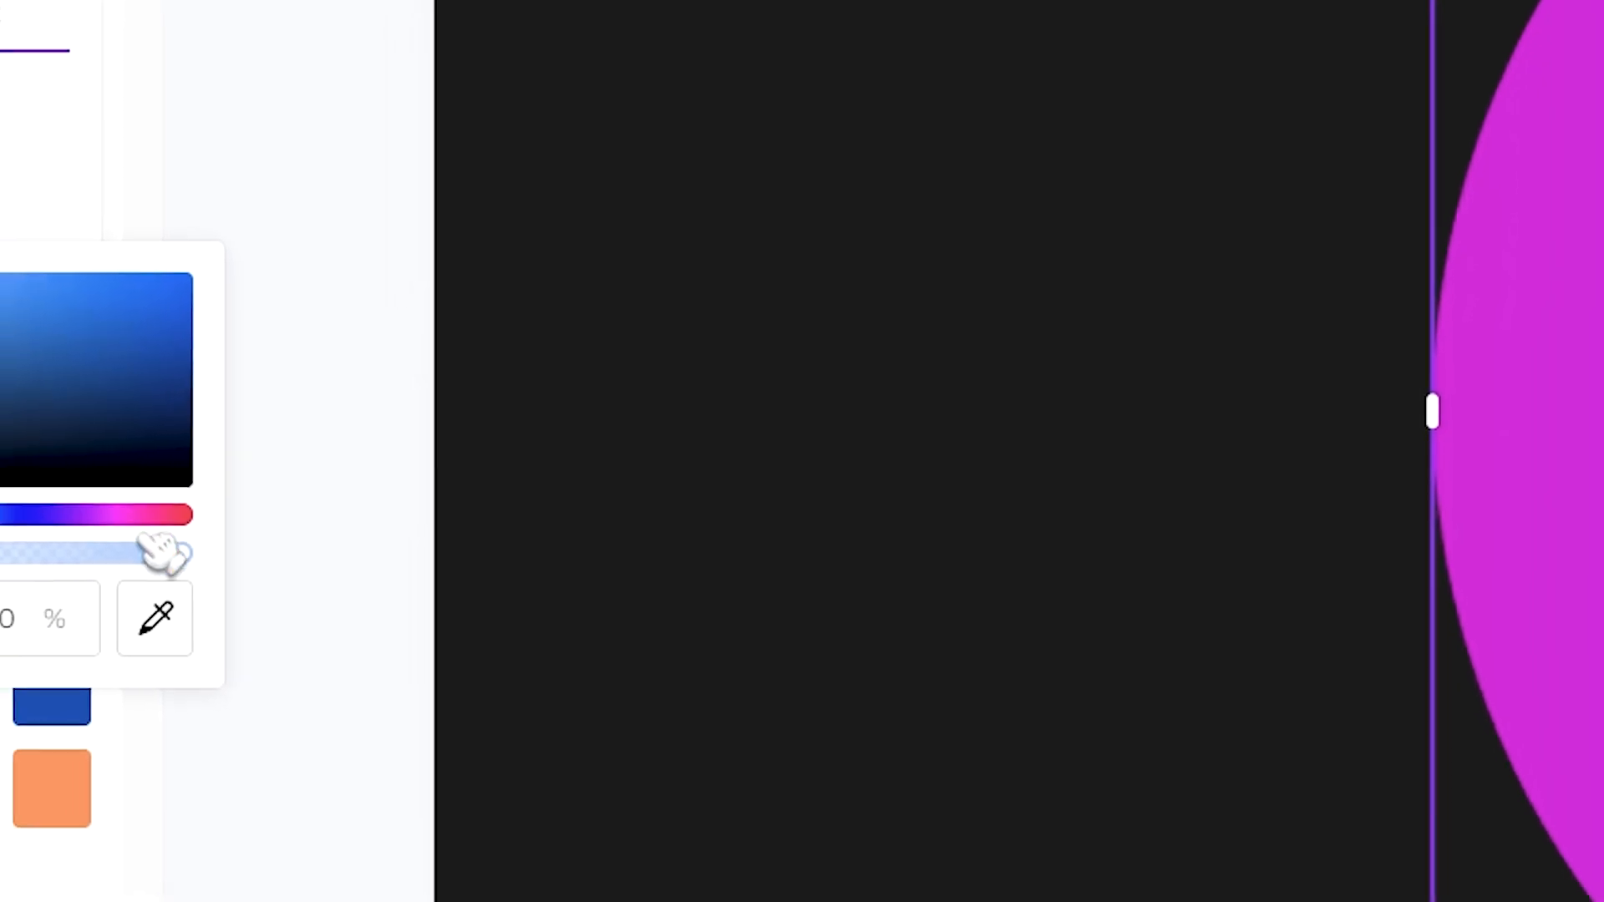
left_click_drag(524, 491, 545, 491)
left_click_drag(216, 510, 251, 511)
left_click_drag(25, 302, 365, 313)
mouse_move(512, 337)
left_mouse_down()
mouse_move(531, 341)
mouse_move(498, 314)
left_mouse_up()
left_click(334, 286)
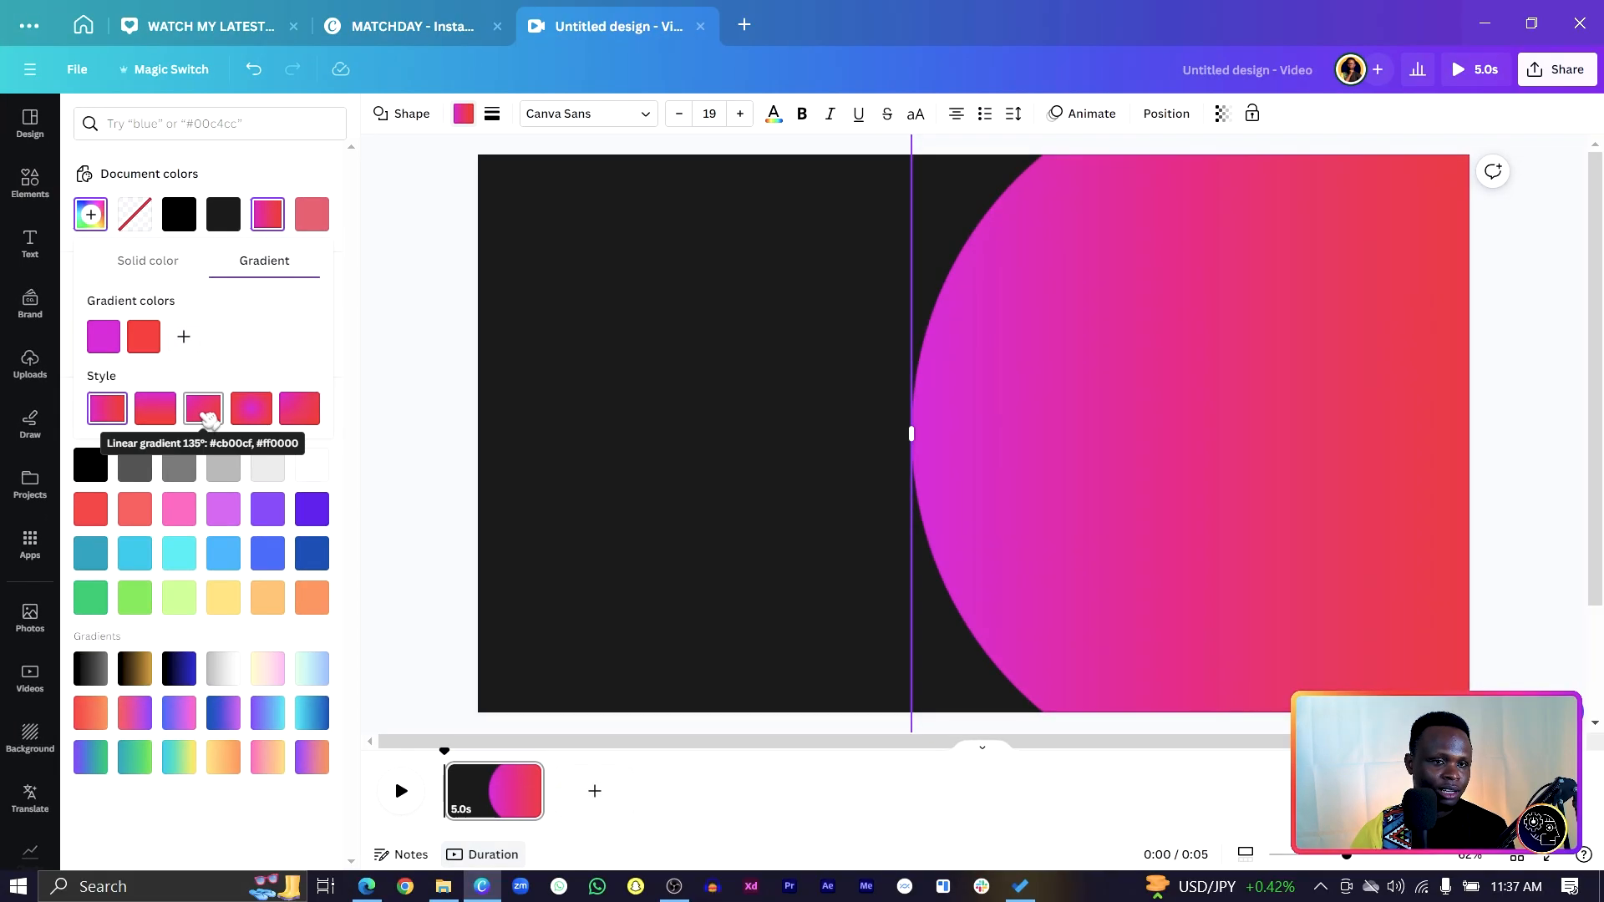
left_click(207, 414)
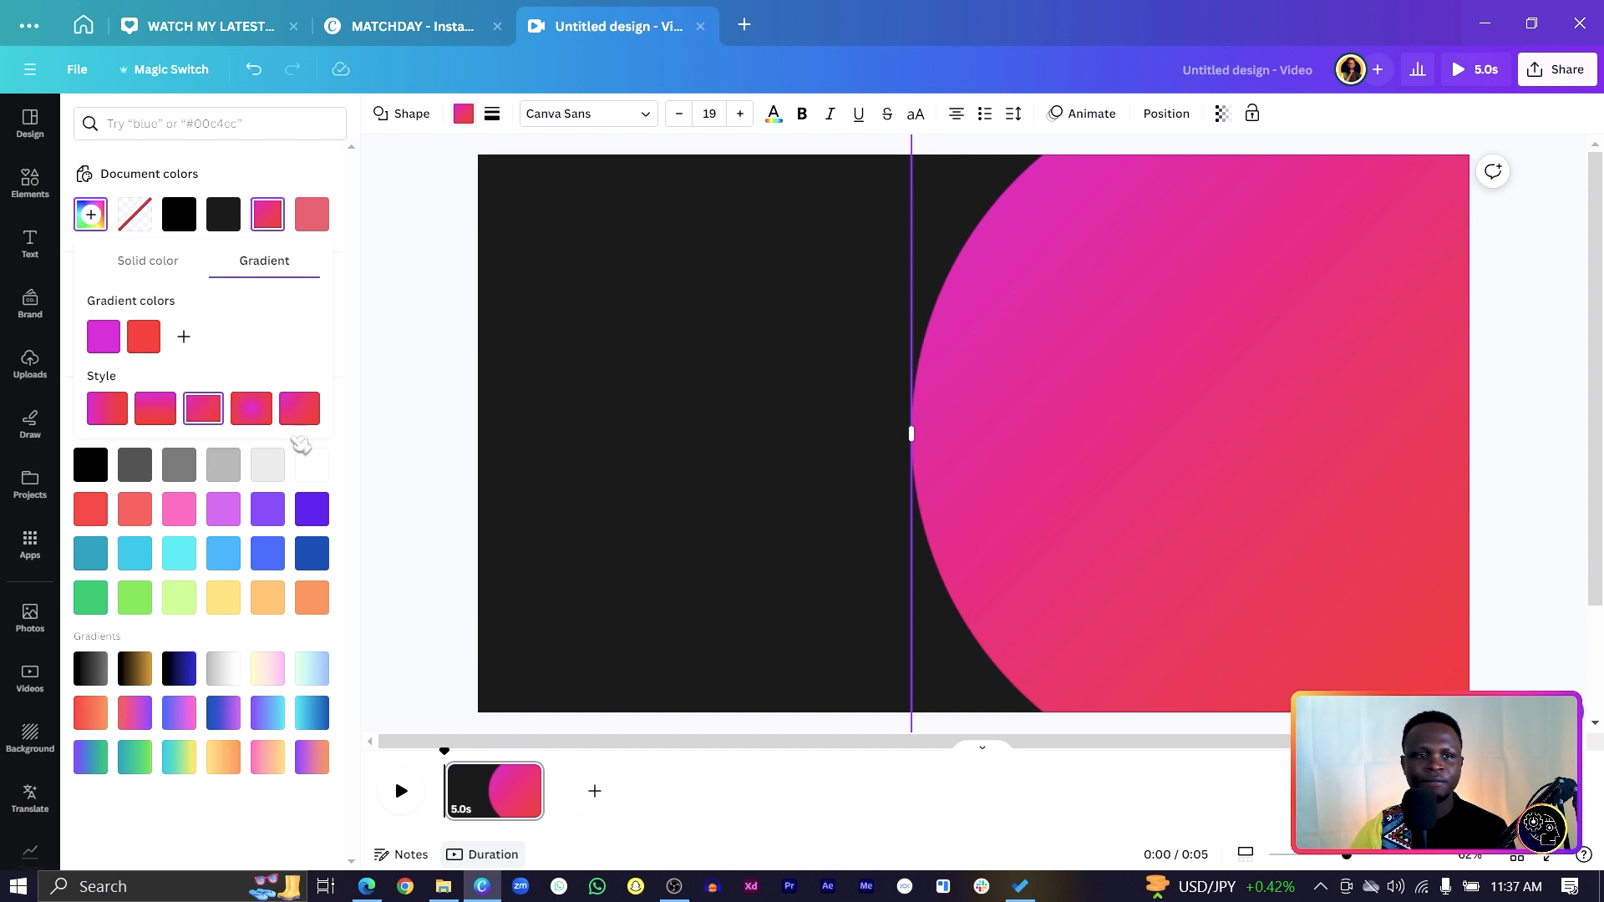
Nudge the gradient circle slightly to the right.
left_click(1027, 430)
key("Escape")
left_click_drag(1245, 453, 1273, 451)
left_click(496, 460)
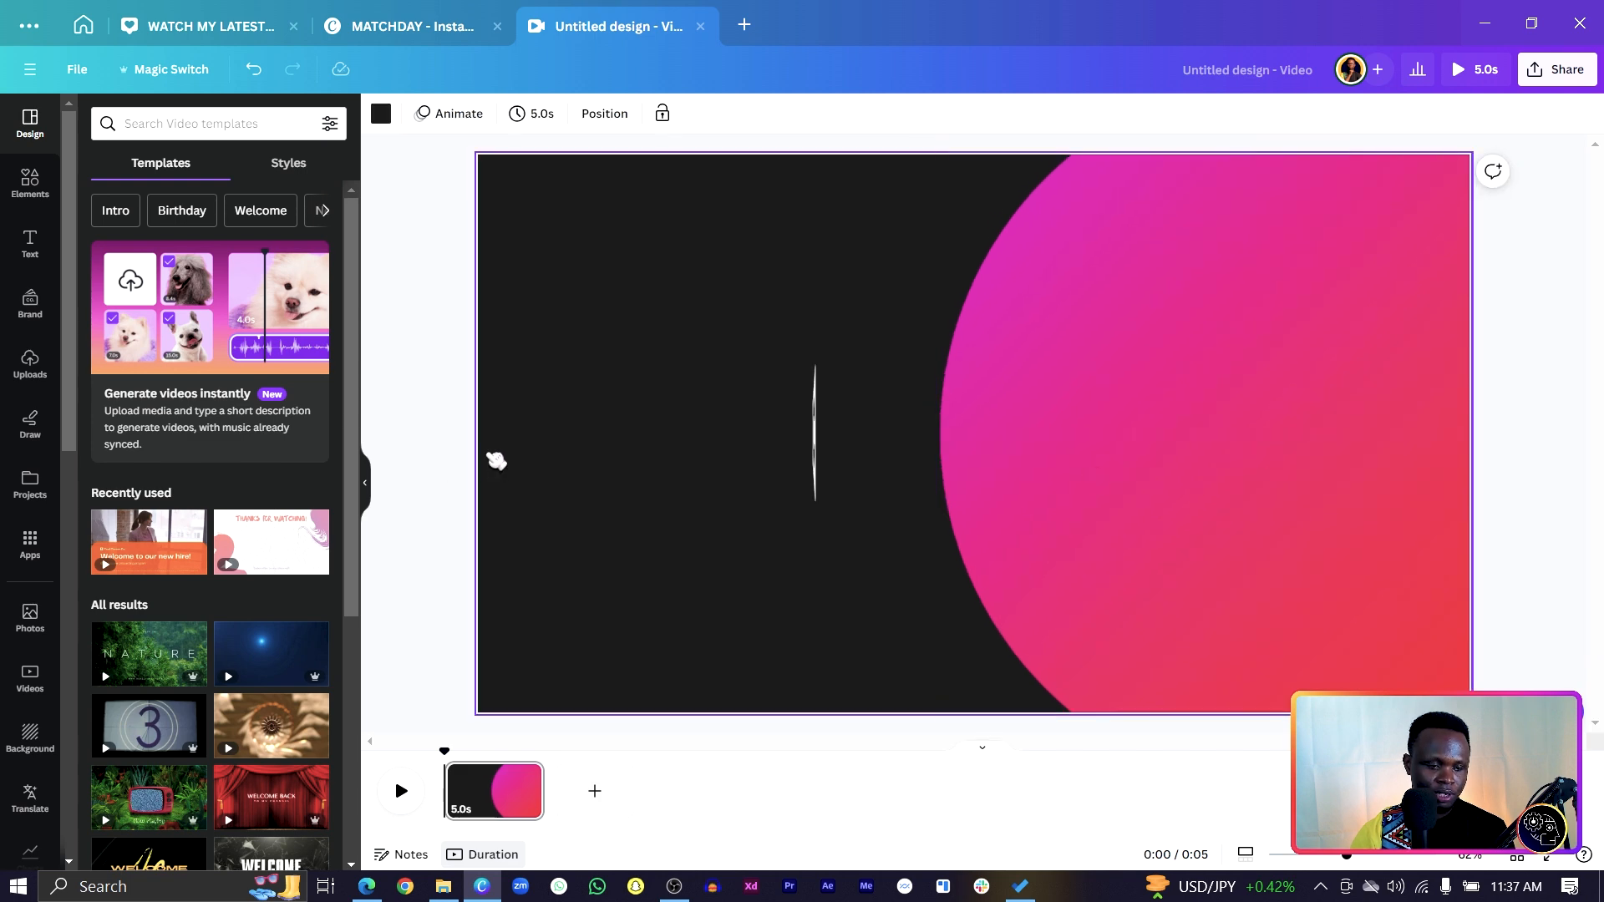
Add a second circle inside the gradient circle and fill it dark #1e1e1e.
key("c")
left_click_drag(887, 517, 786, 630)
left_click_drag(1103, 539, 1302, 538)
left_click(462, 115)
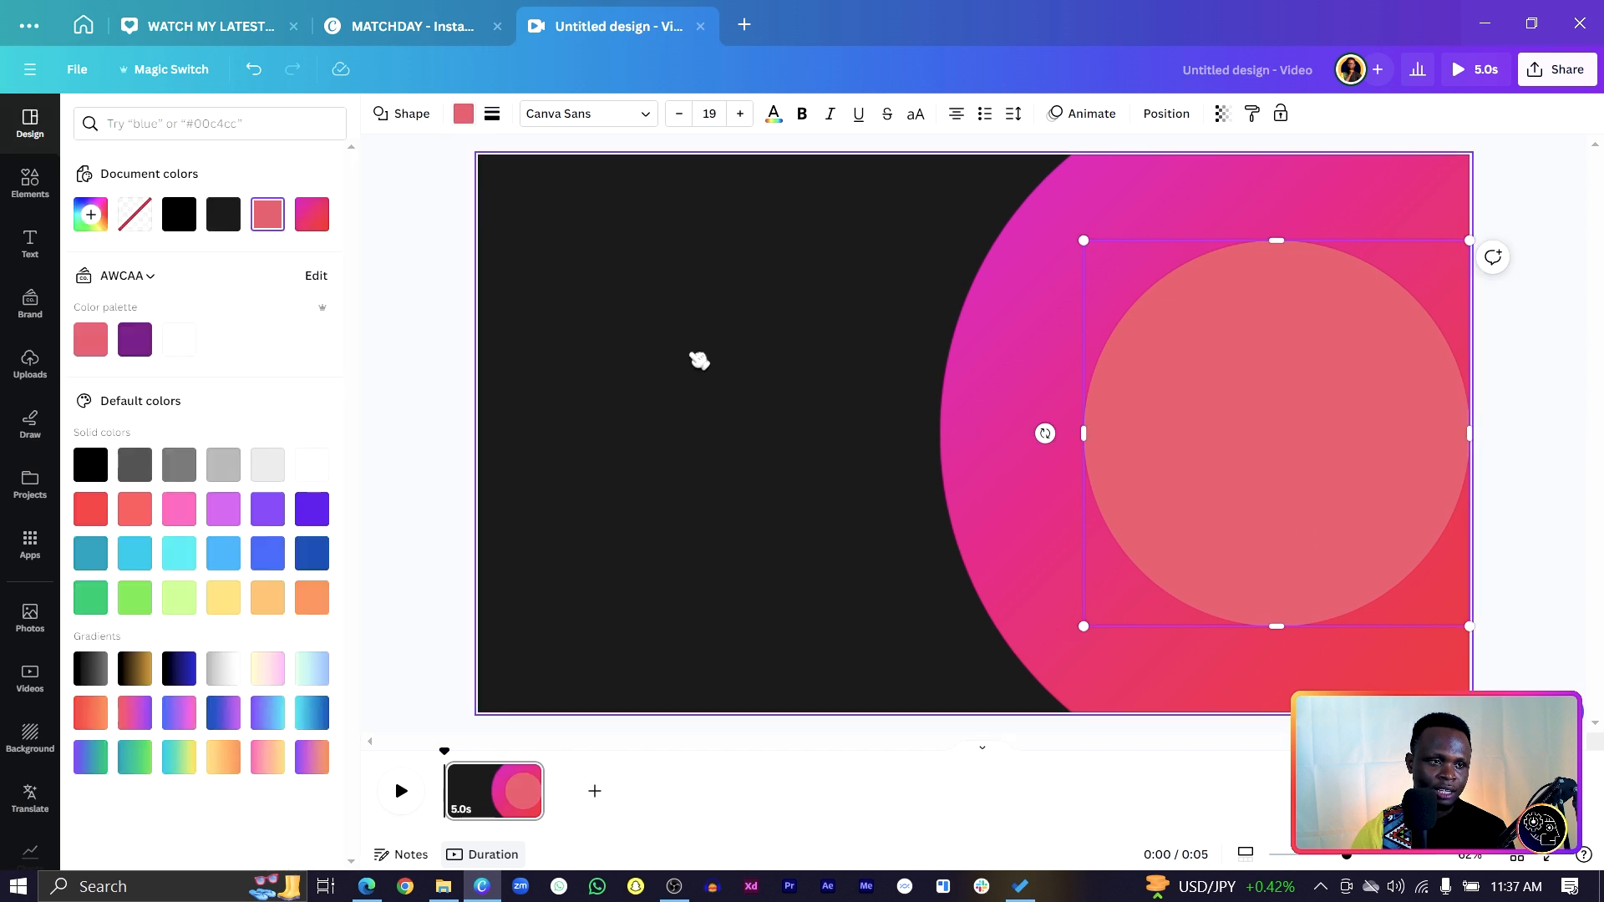
left_click(226, 221)
left_click(698, 407)
Enlarge the dark inner circle and centre it within the gradient circle.
left_click(1235, 506)
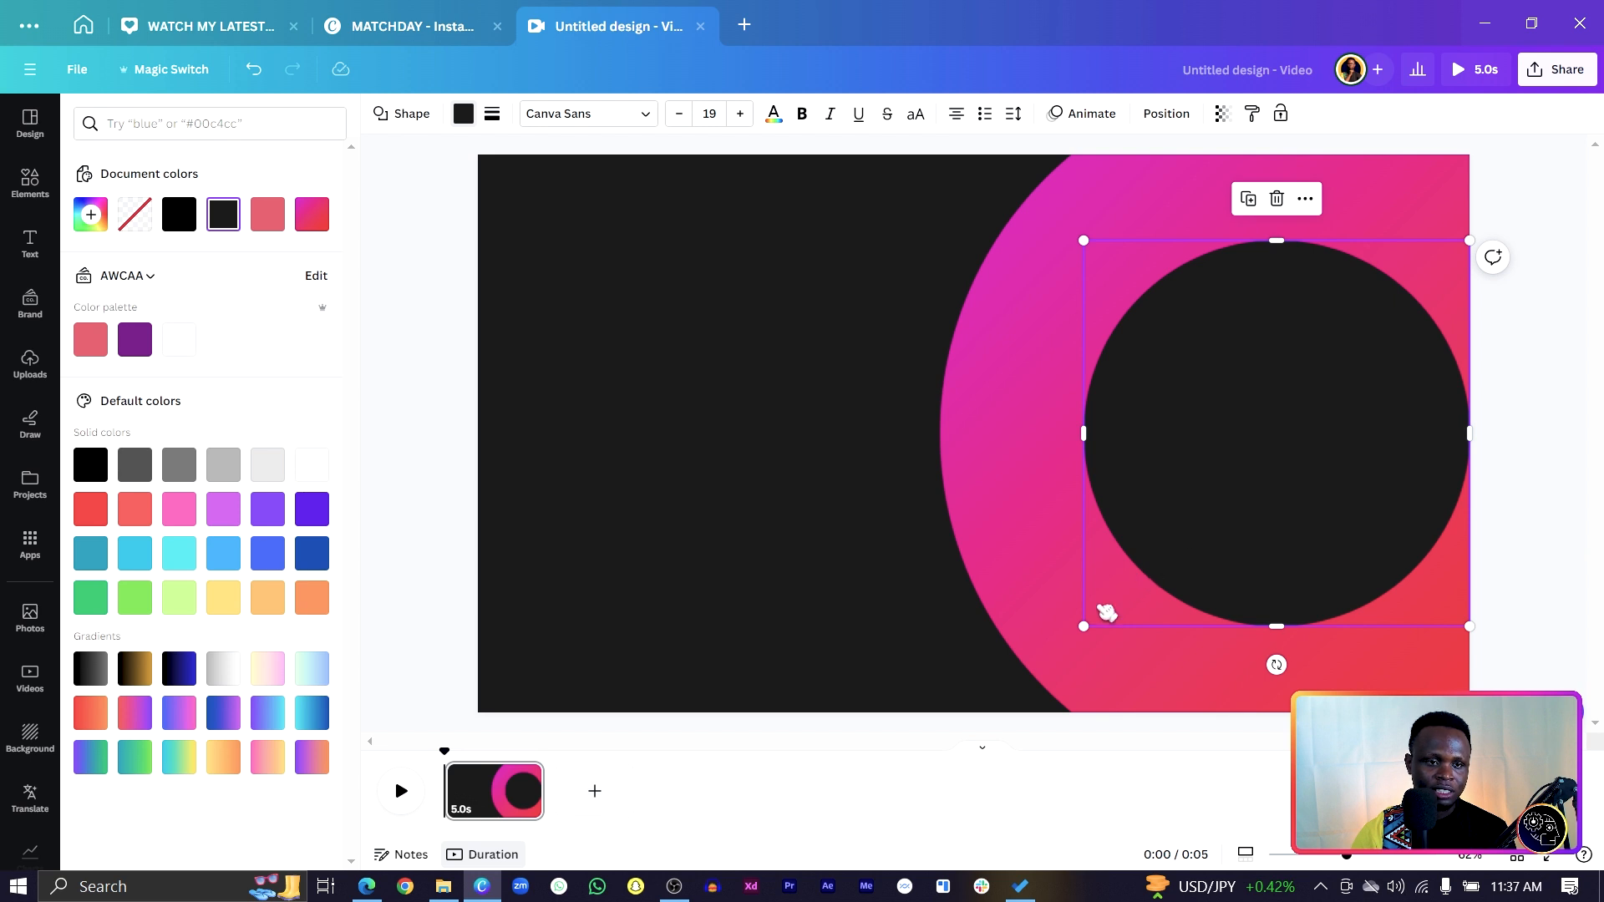
left_click_drag(1084, 626, 1073, 638)
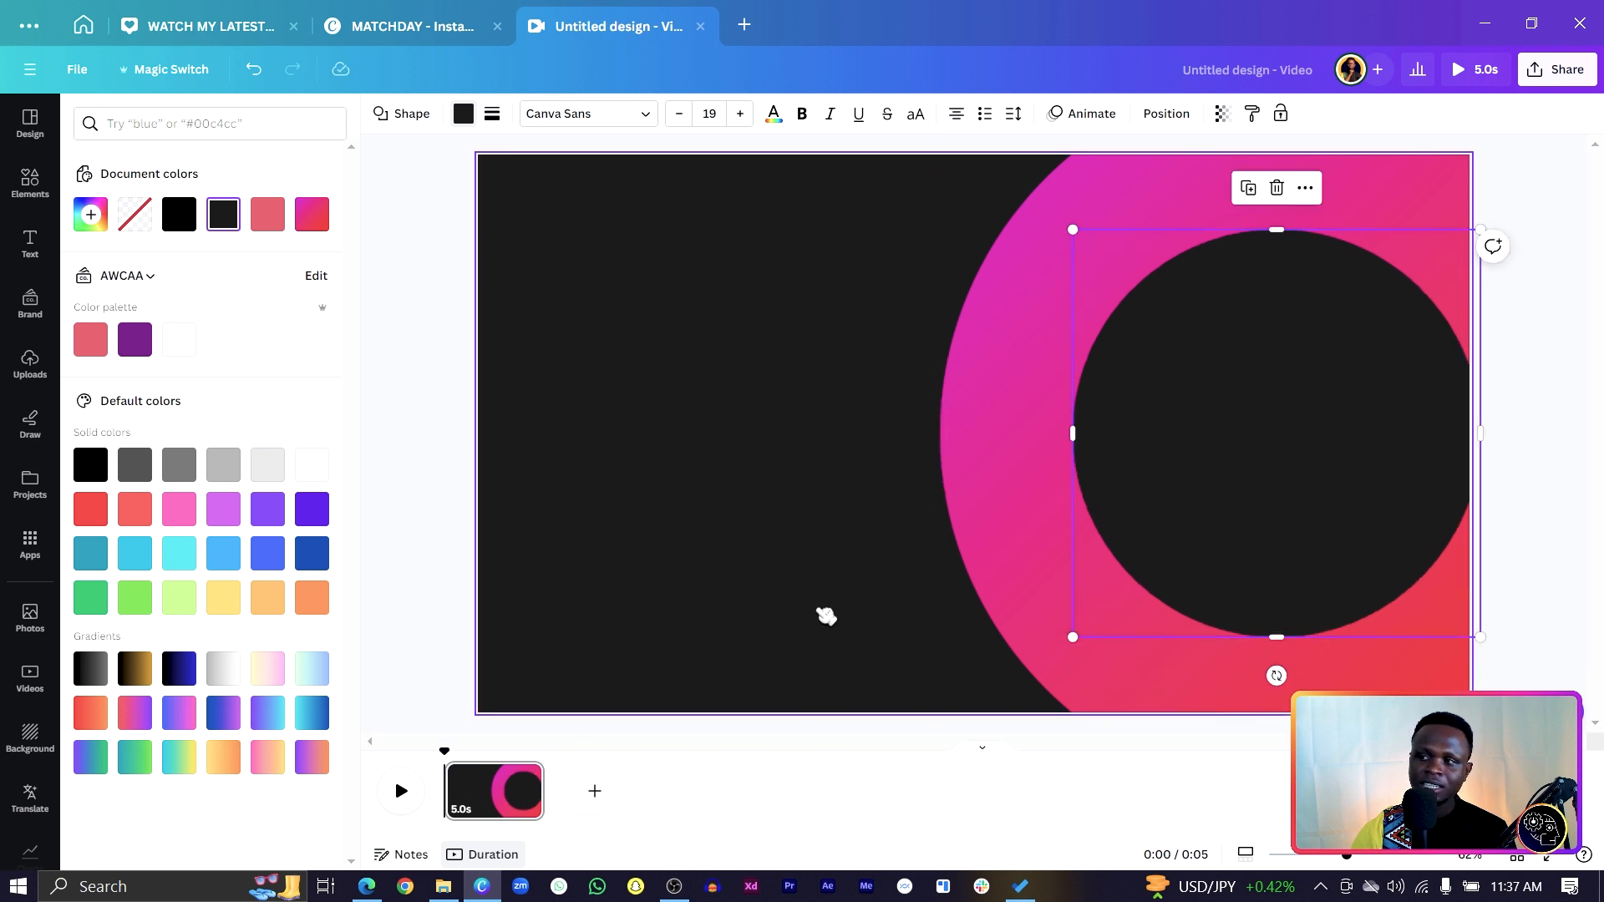
left_click(825, 615)
left_click(955, 465)
left_click(1228, 423, "shift")
left_click_drag(1229, 424, 1193, 425)
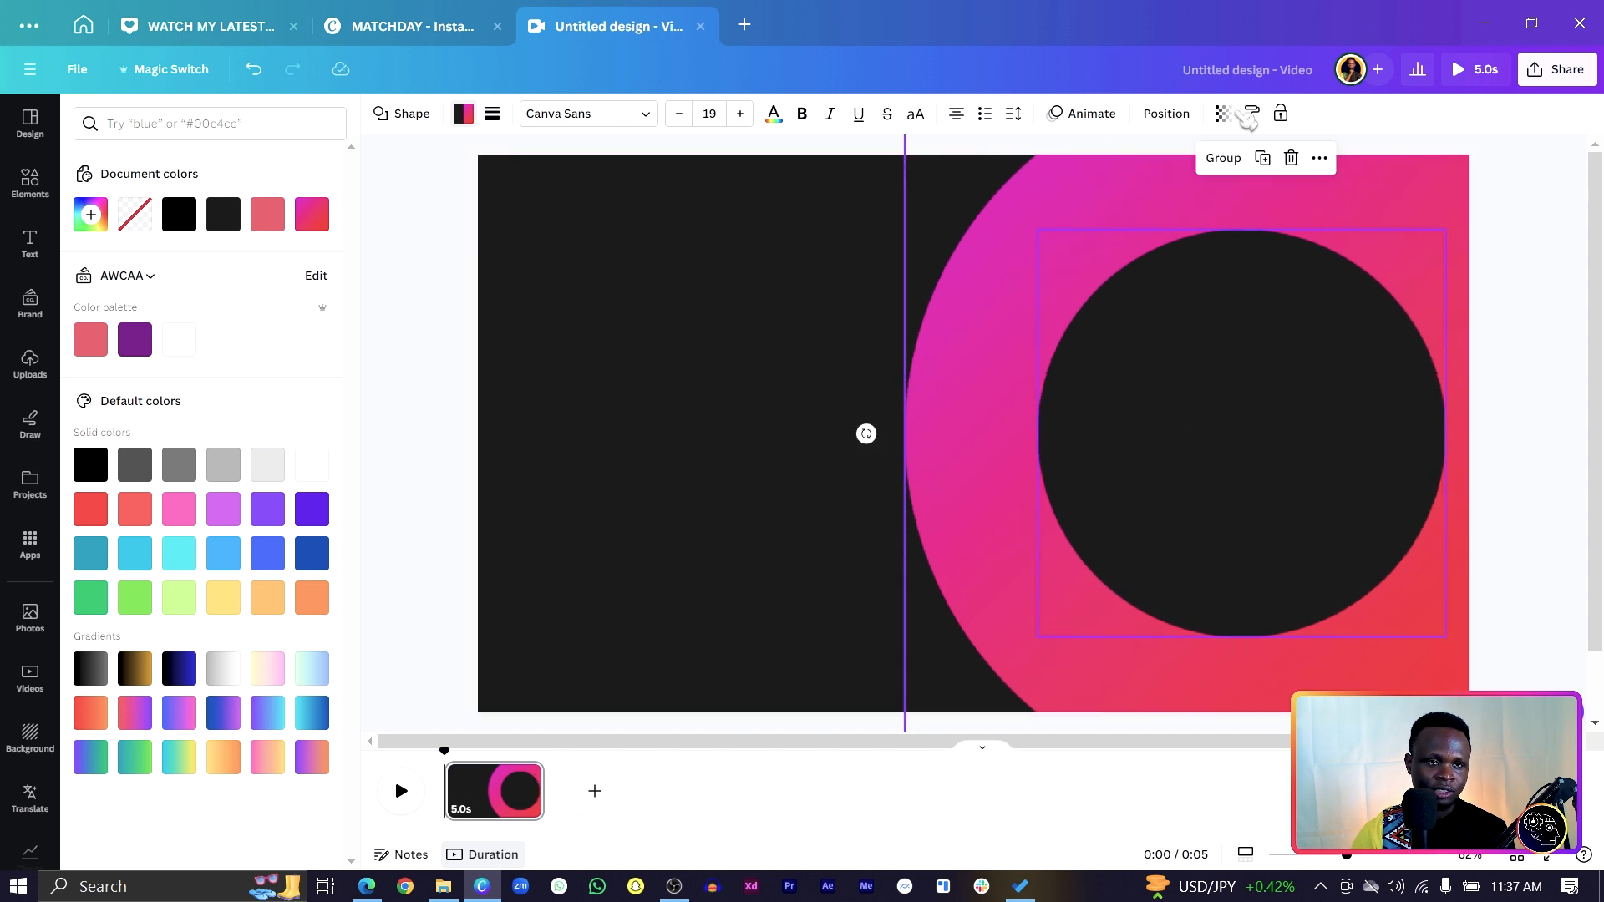
left_click(1167, 113)
left_click(277, 289)
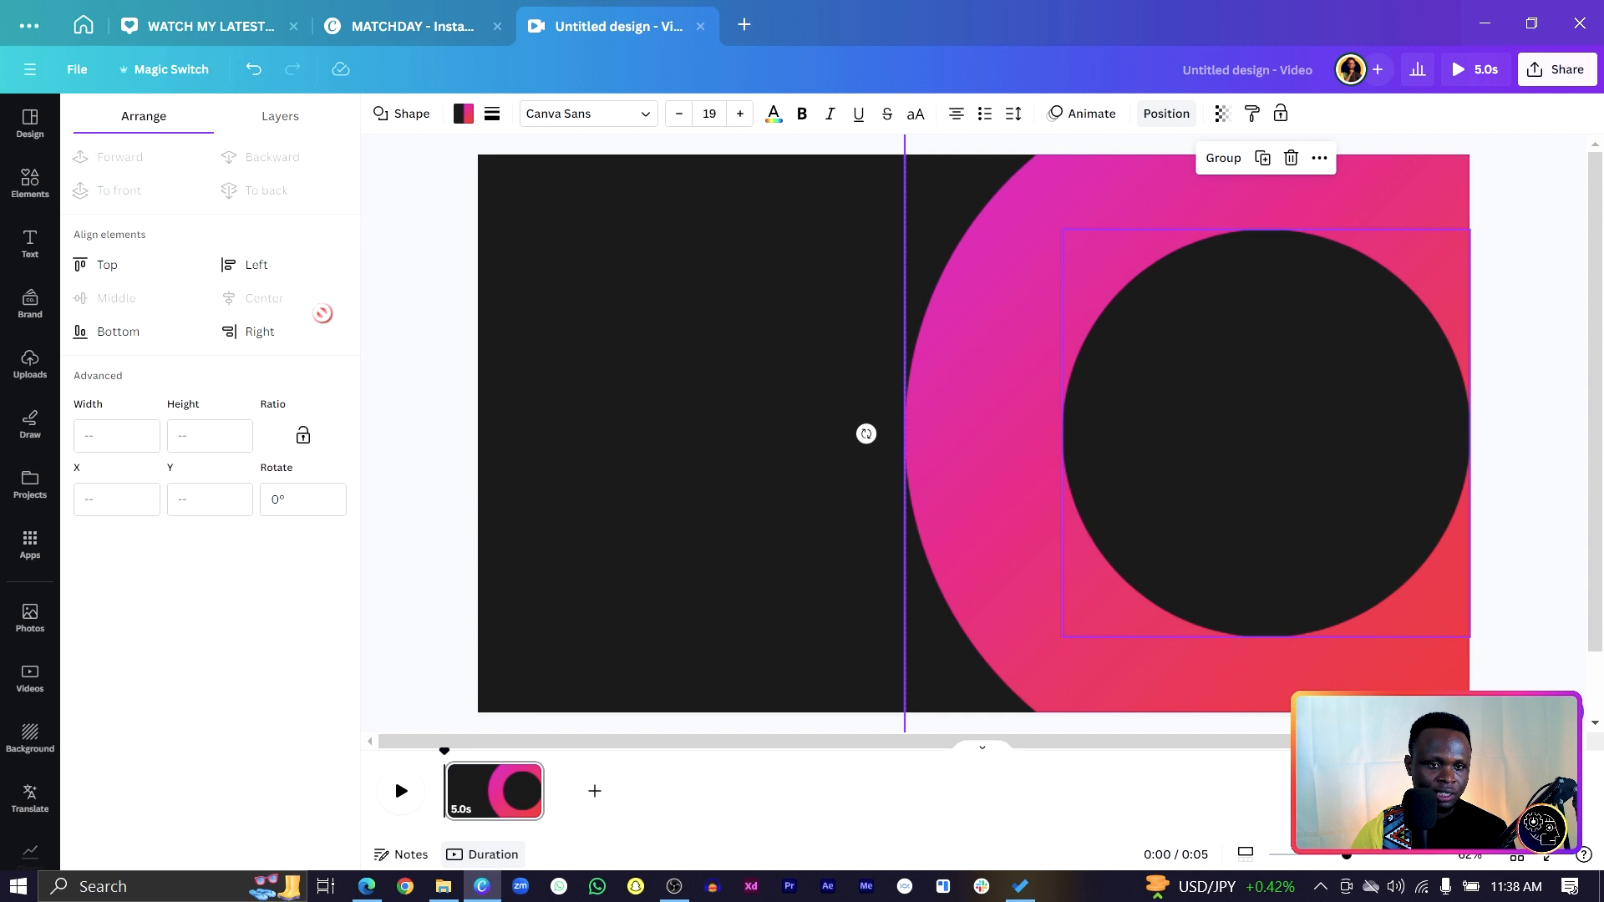
left_click(777, 407)
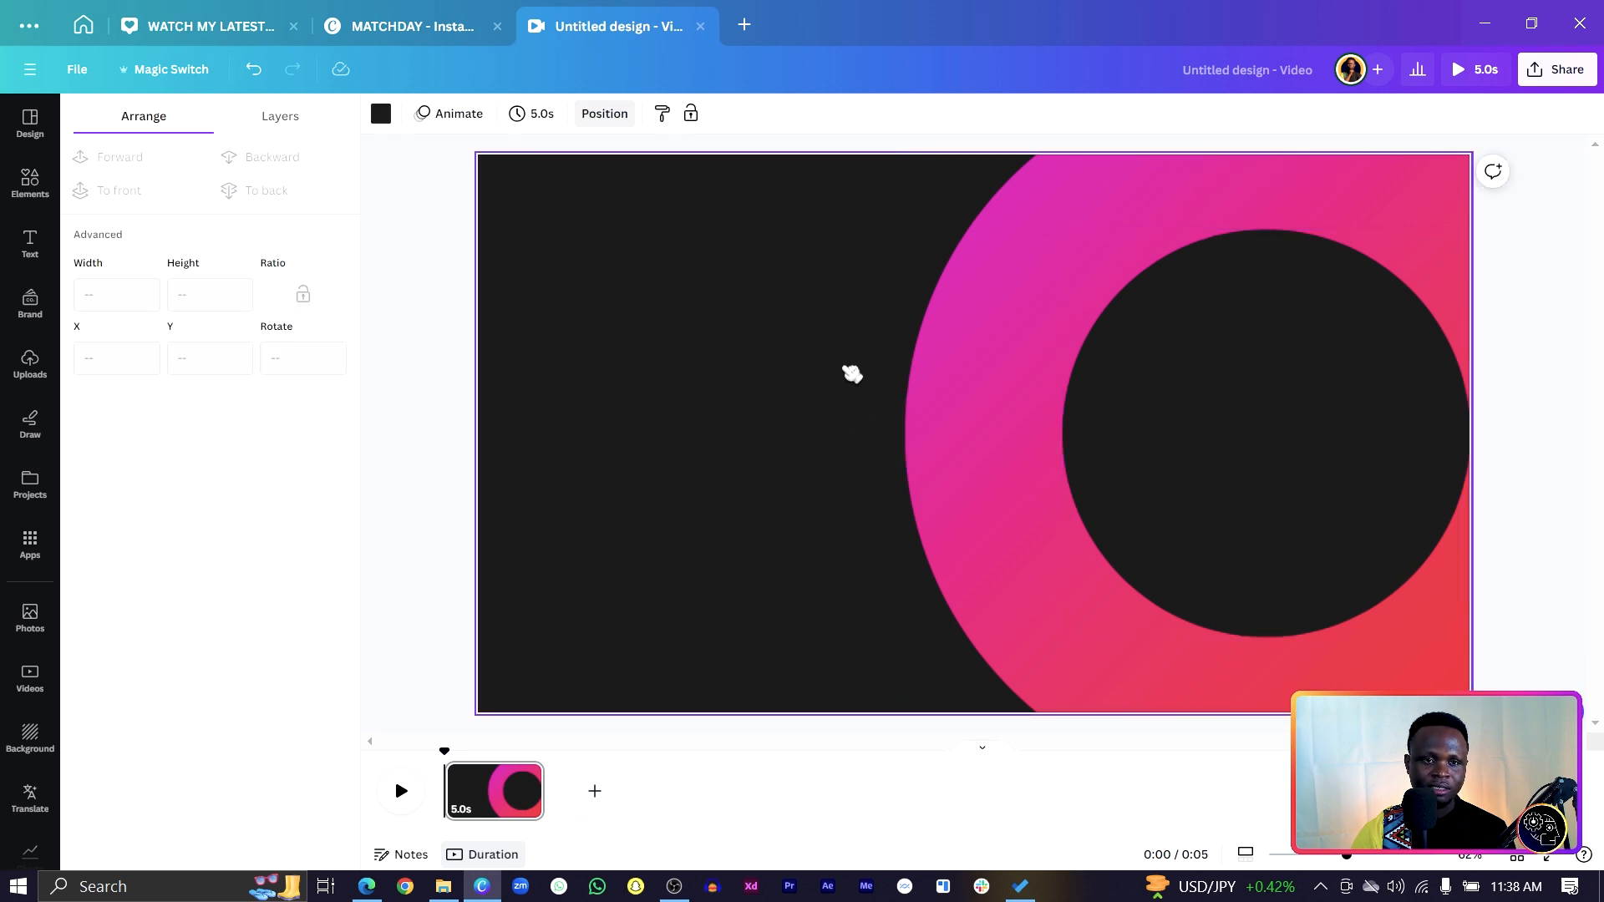
Move the ring and inner circle left together, then bring up Elements.
left_click(1083, 443)
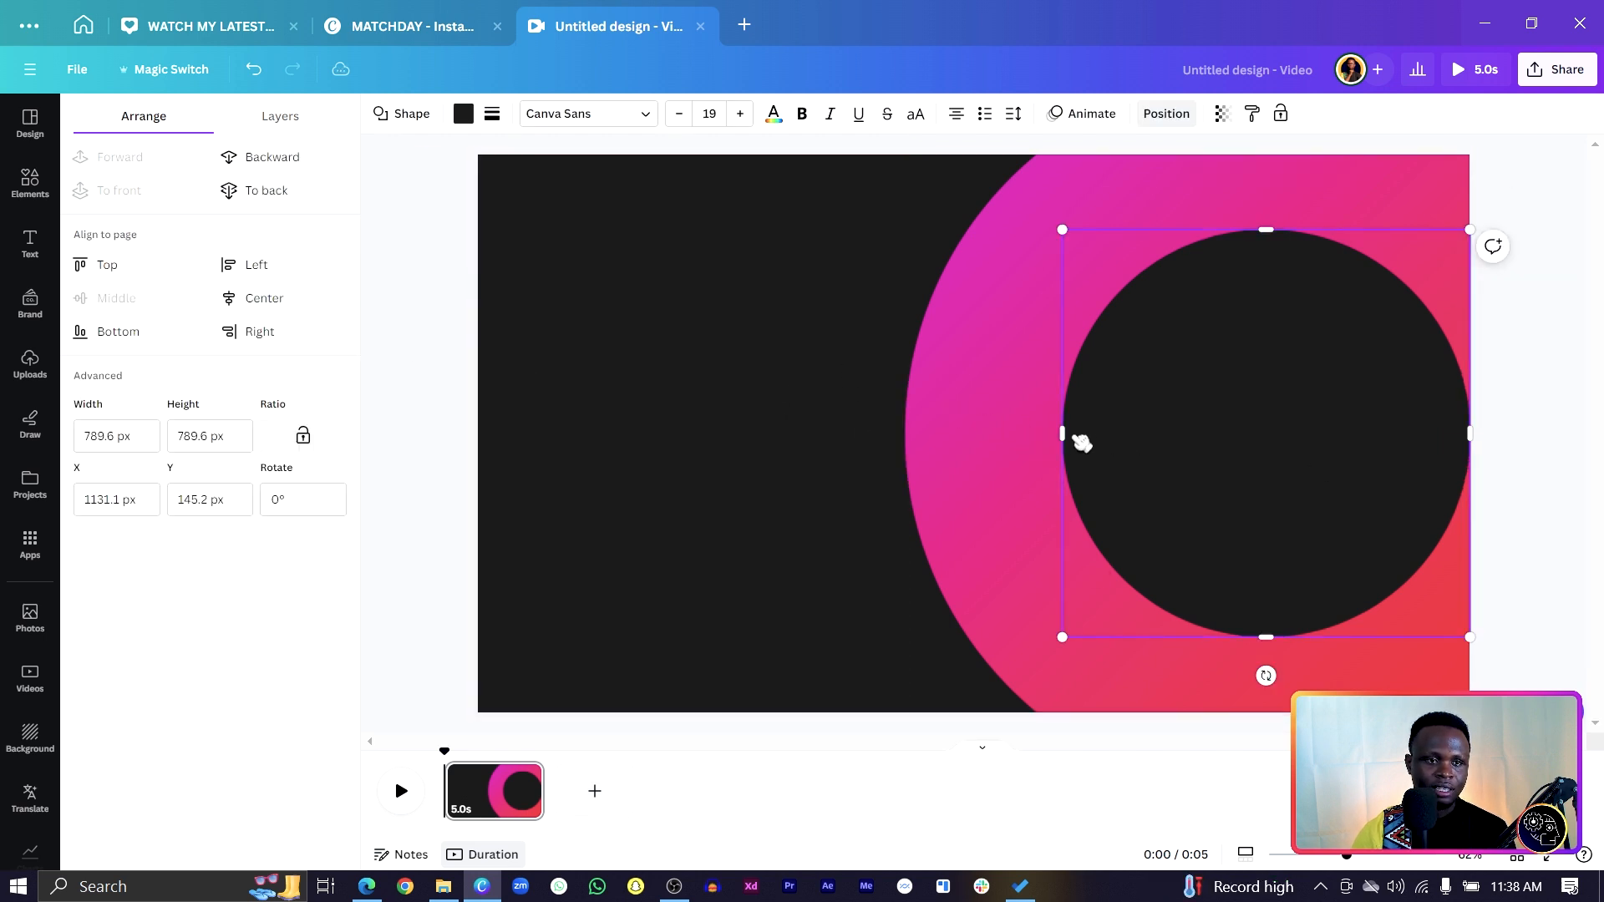
left_click(978, 434, "shift")
left_click_drag(977, 434, 941, 431)
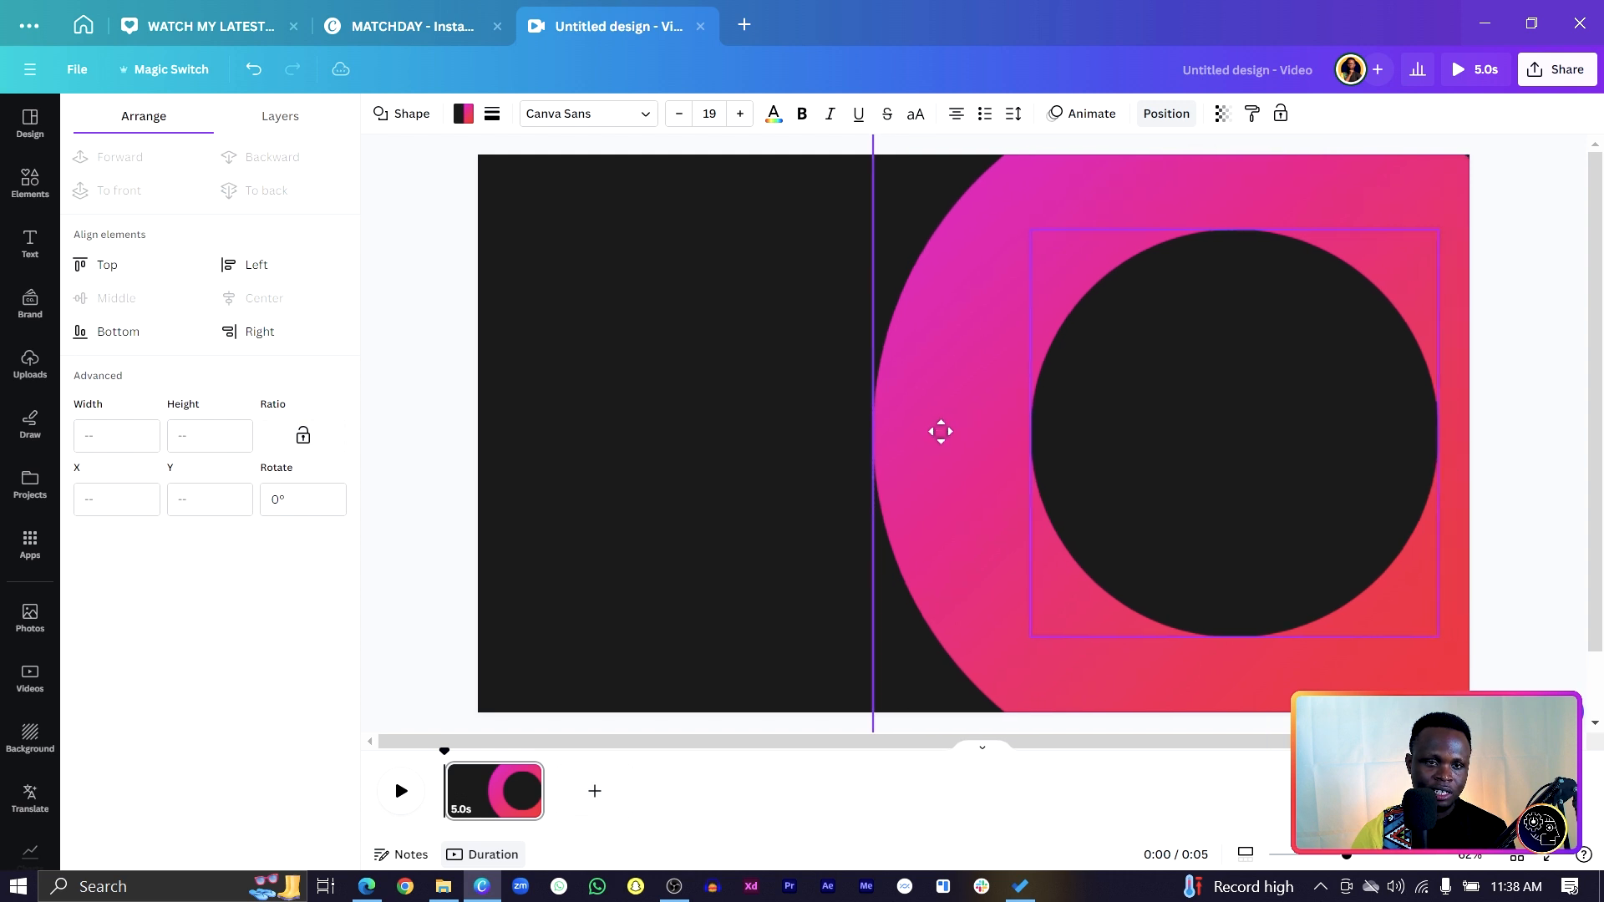
left_click(689, 355)
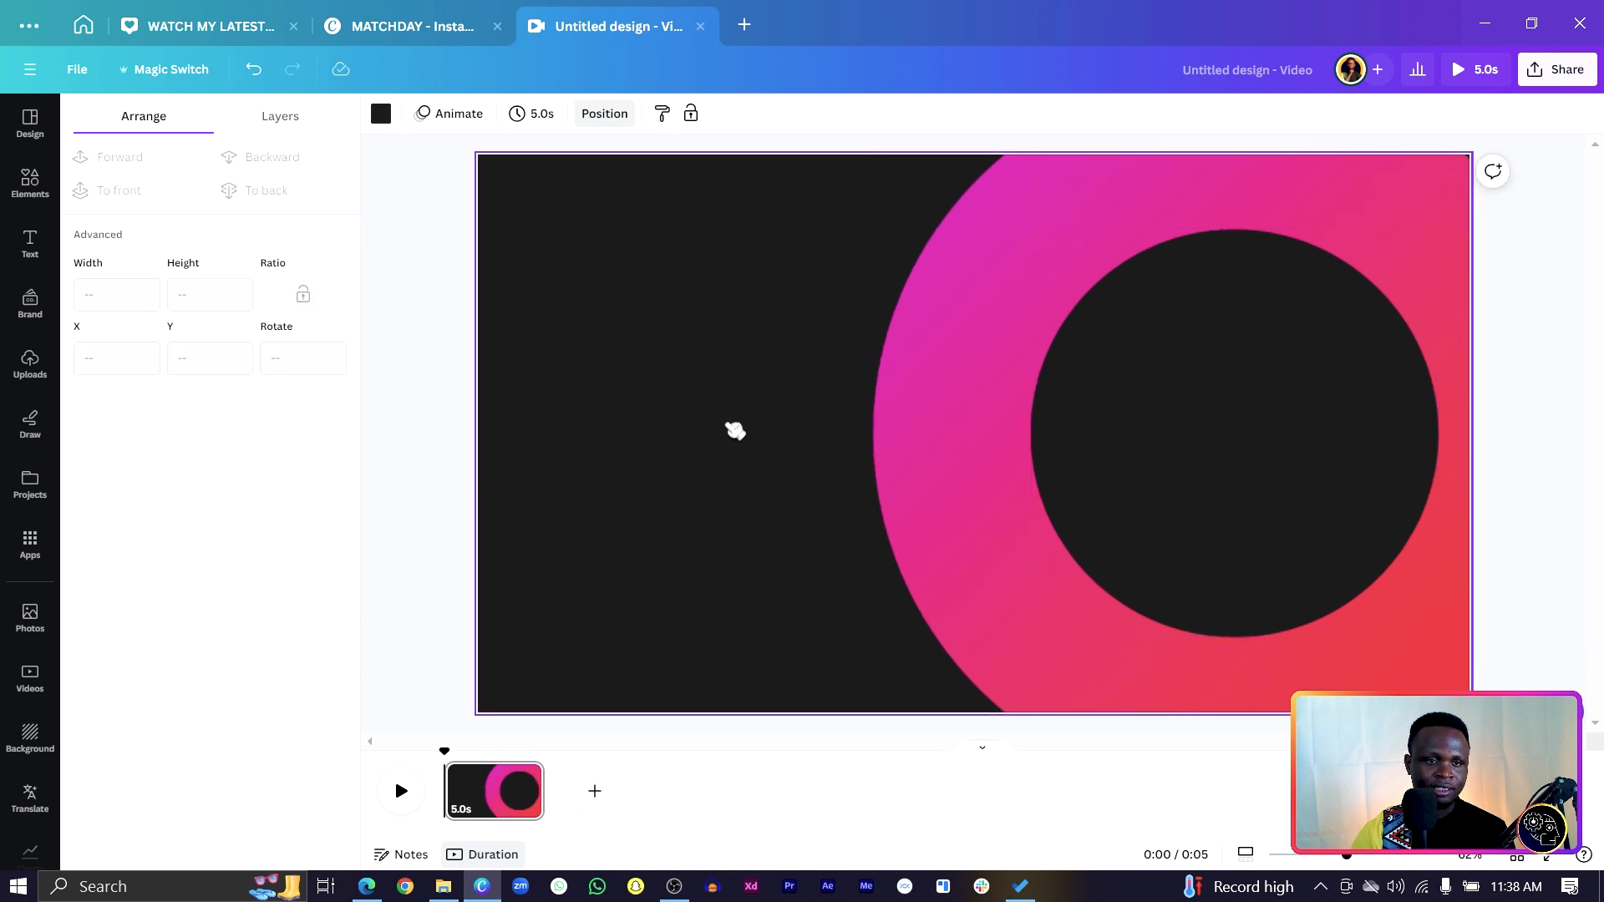
left_click(30, 179)
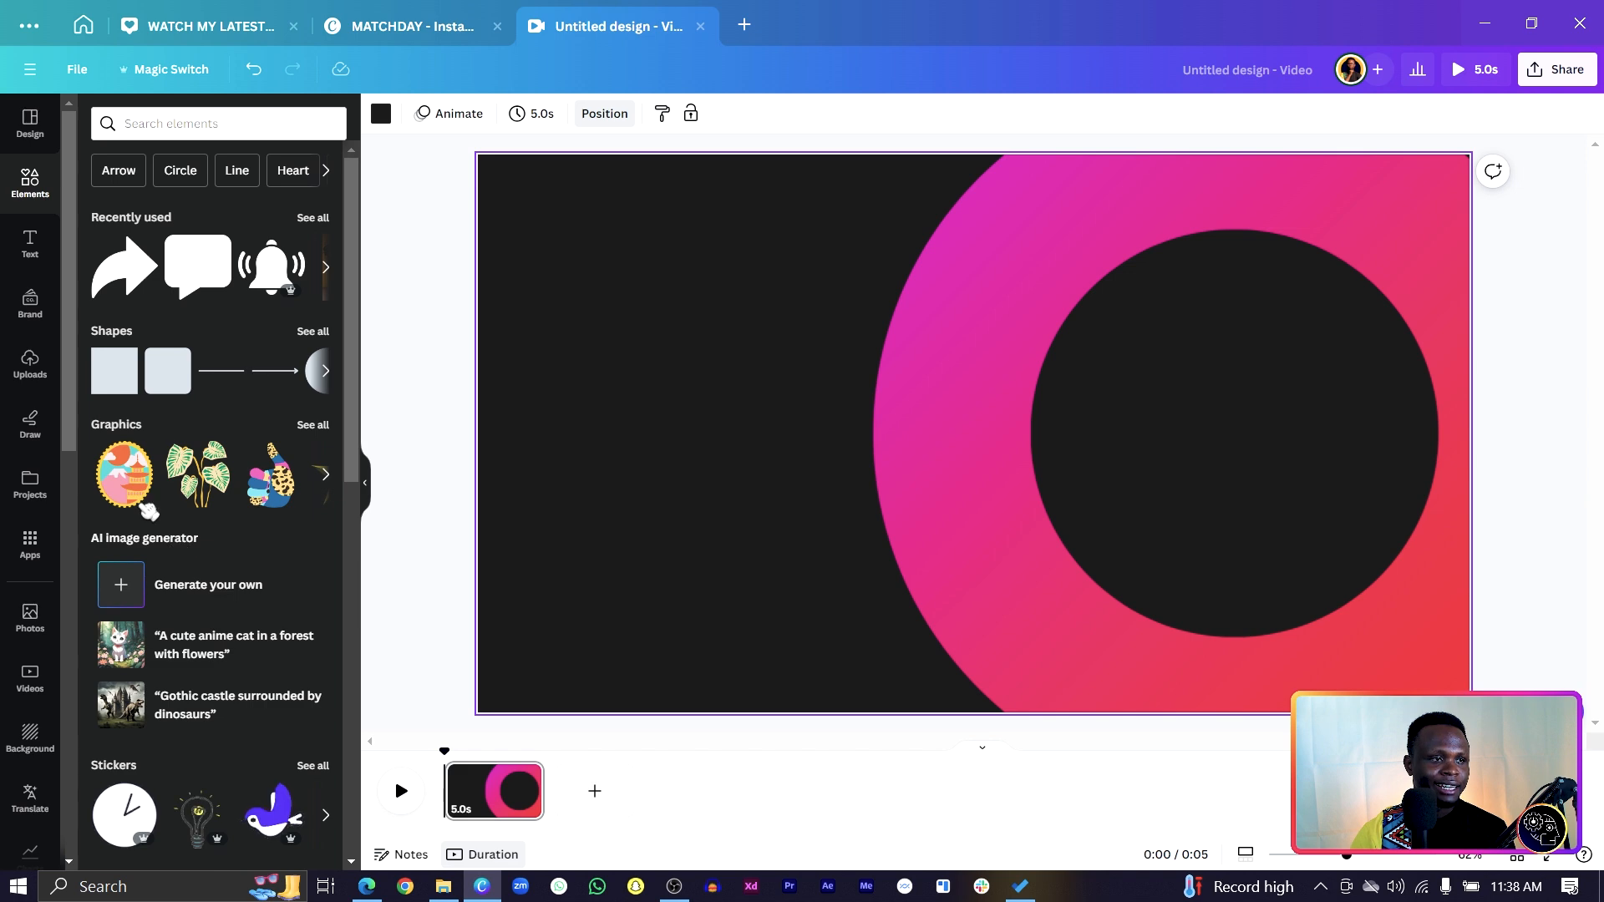
Add a circle photo frame, shrink it, and centre it in the dark circle's upper area.
scroll(209, 543, "down", 15)
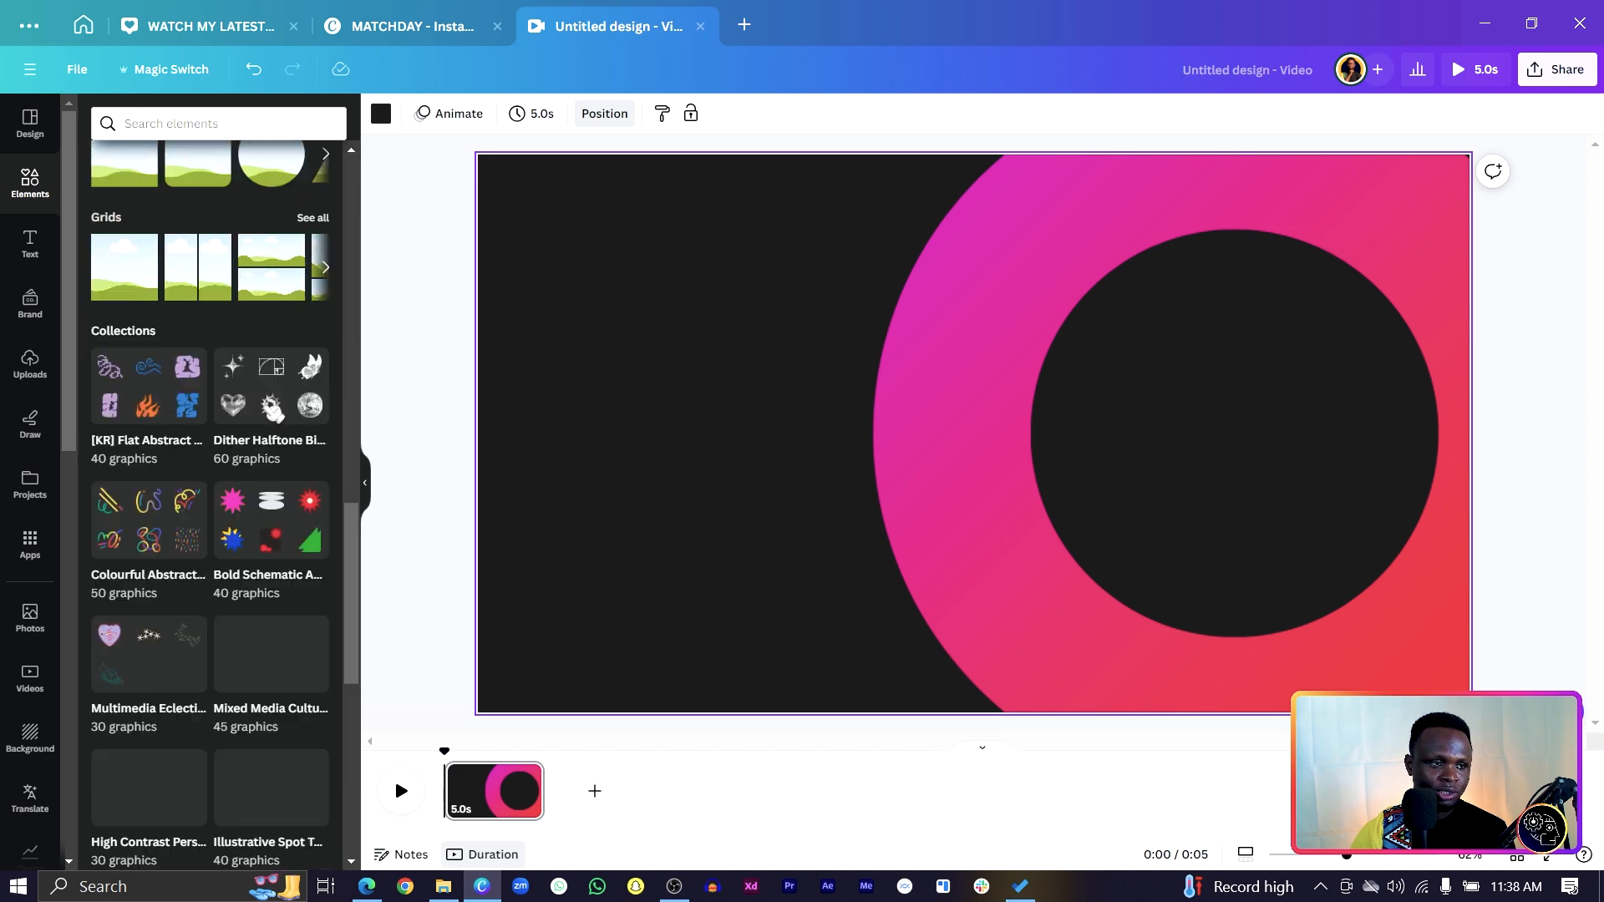
left_click(272, 443)
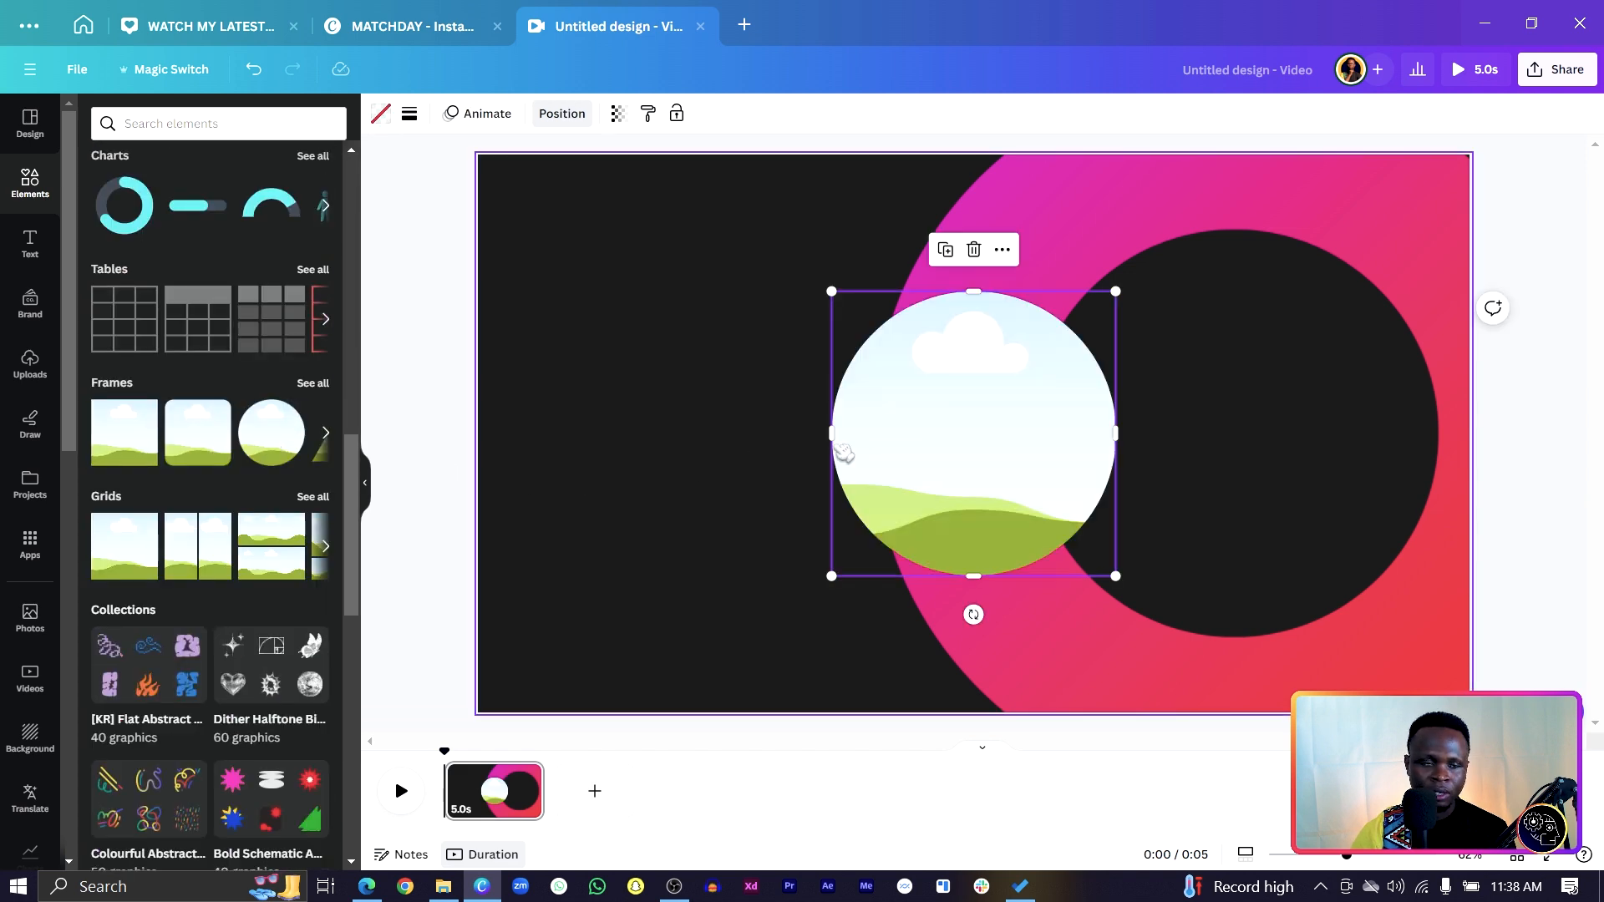
left_click_drag(831, 577, 961, 545)
left_click_drag(975, 491, 1241, 424)
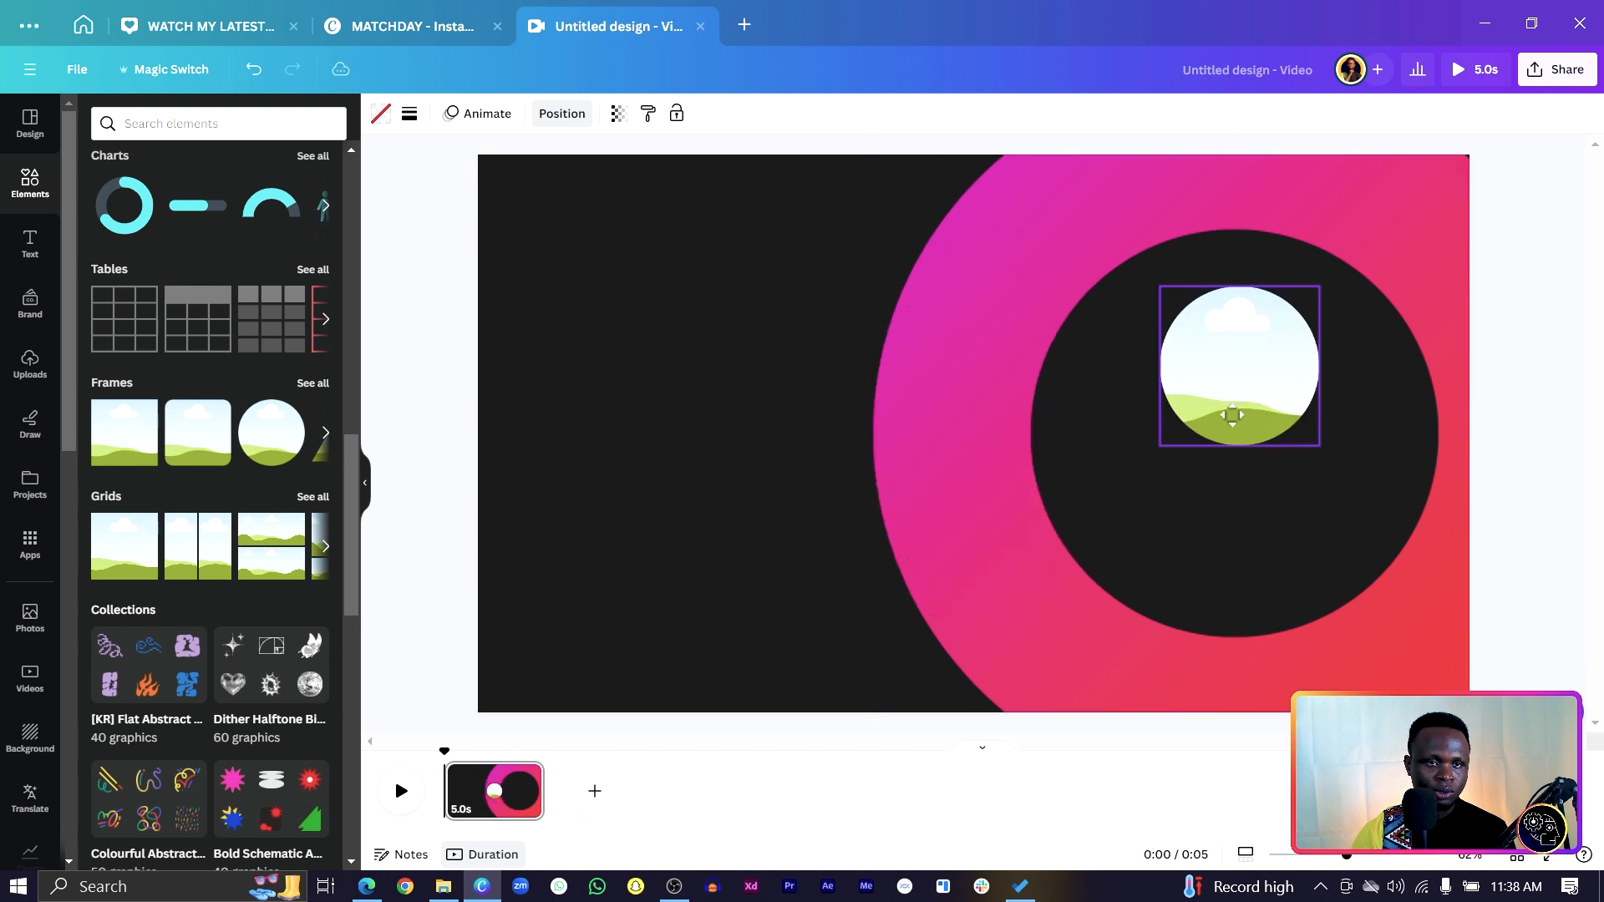
left_click(562, 113)
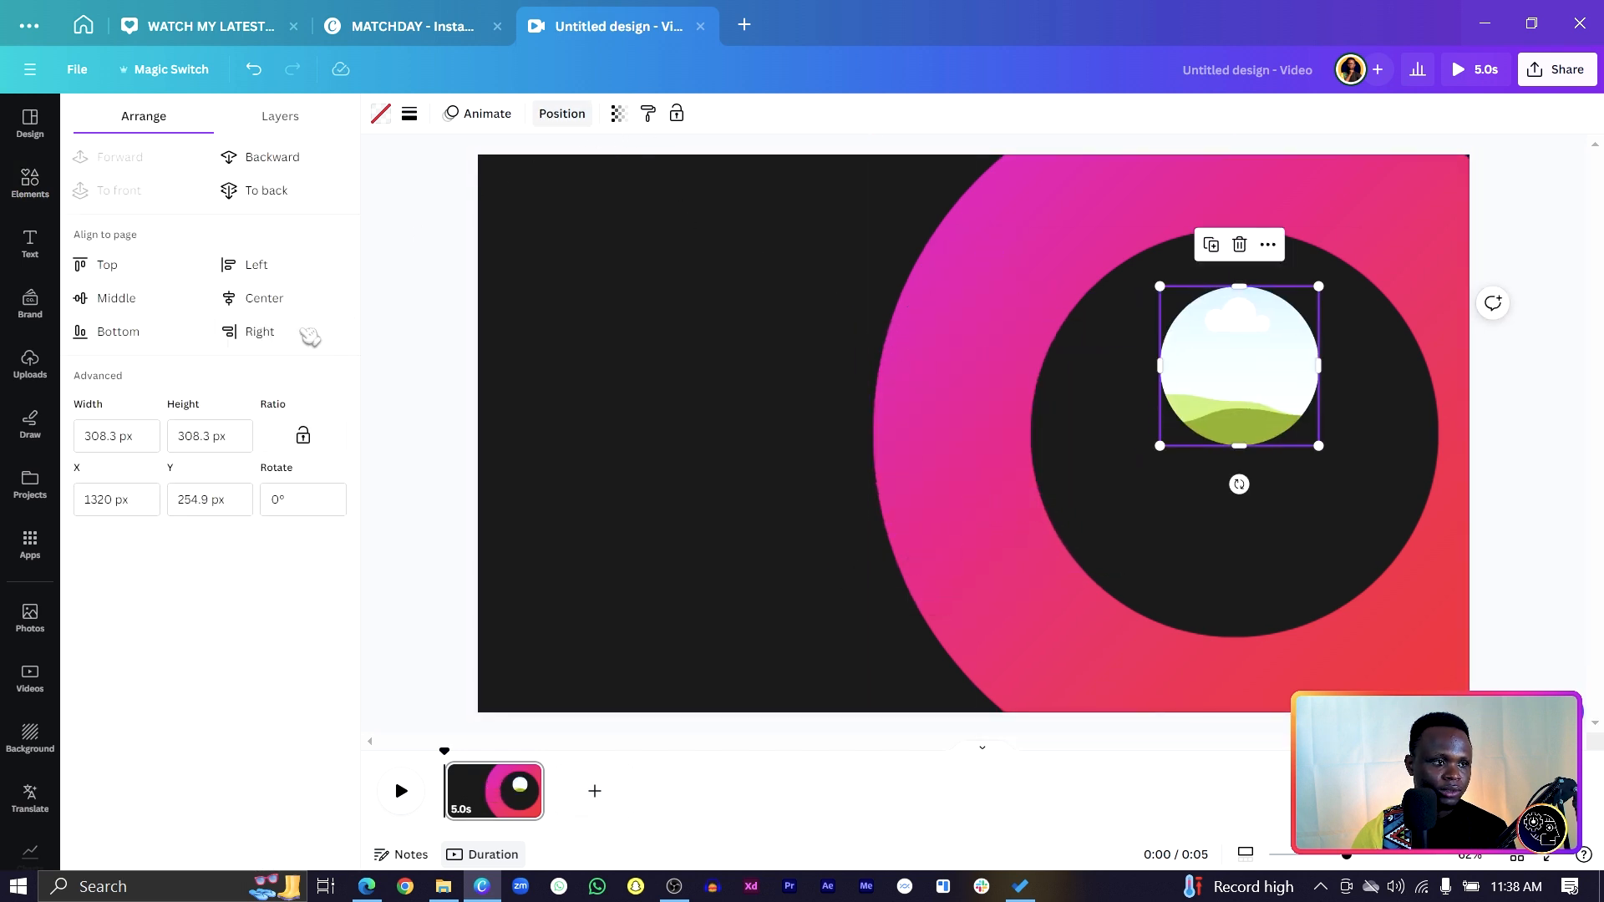
left_click(276, 299)
left_click_drag(934, 359, 1175, 345)
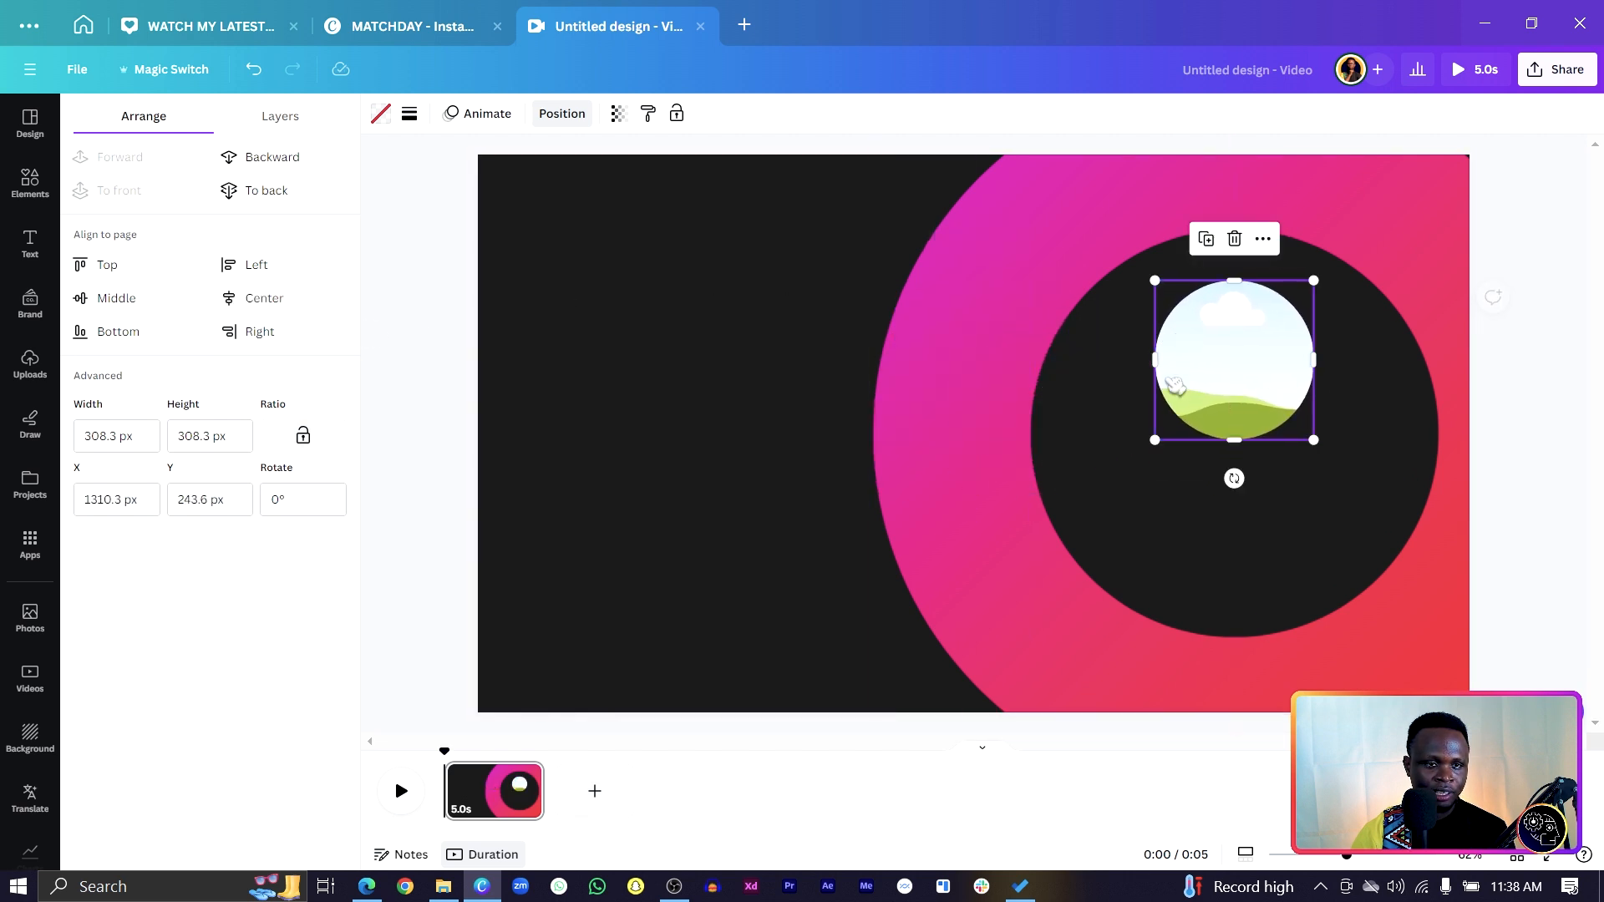
Give the frame a solid, weight-9 pink border.
left_click(410, 115)
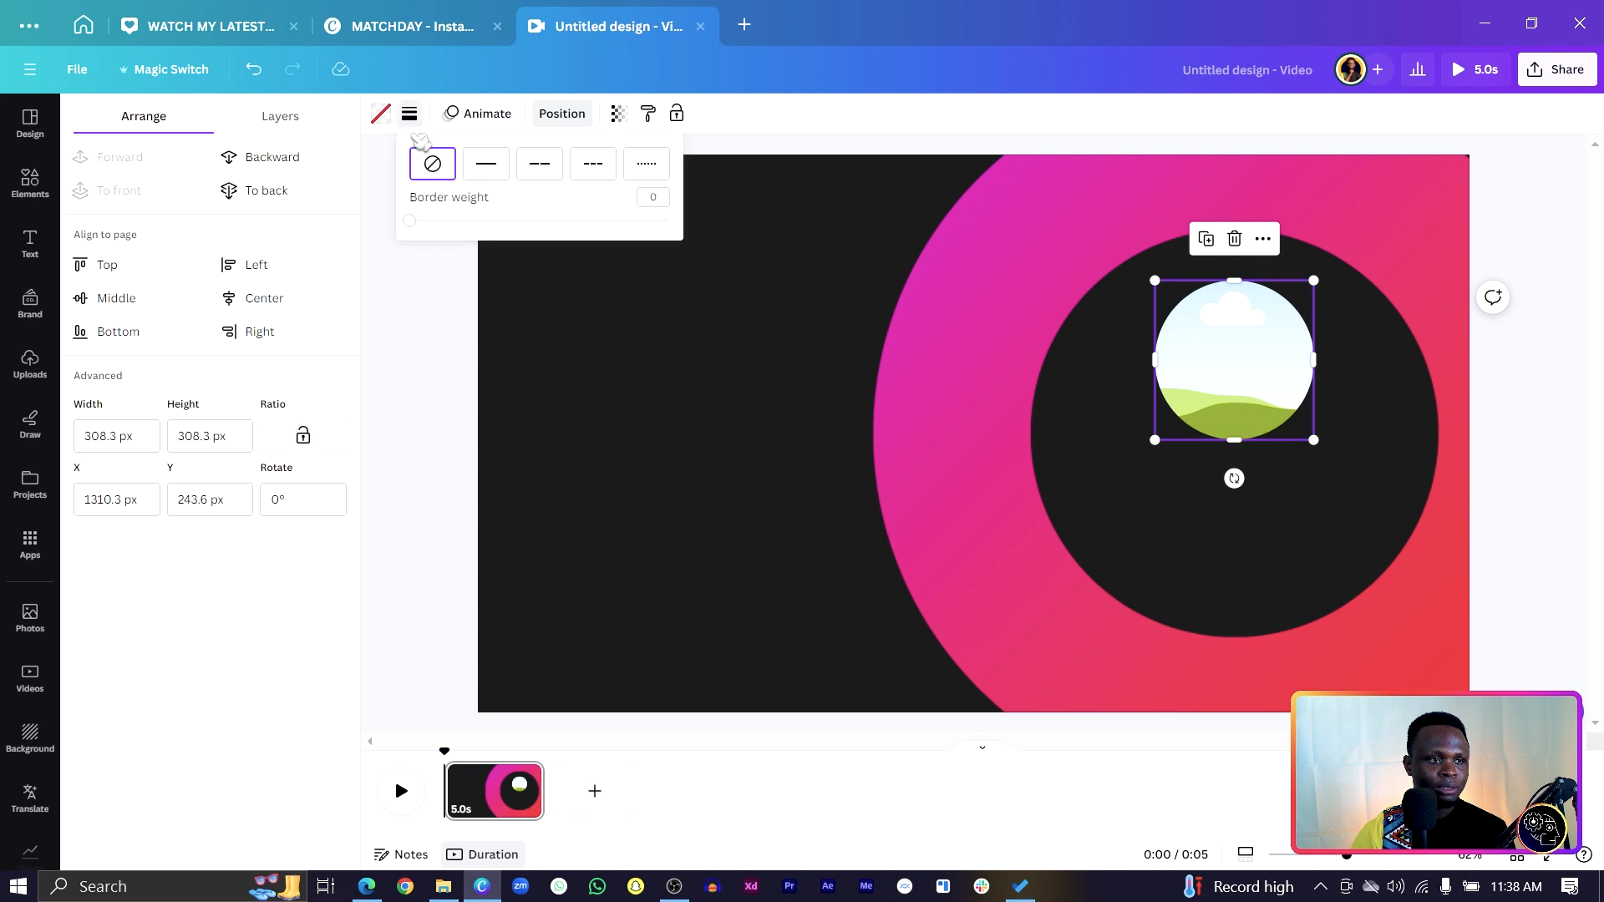
left_click(487, 164)
left_click_drag(409, 221, 430, 220)
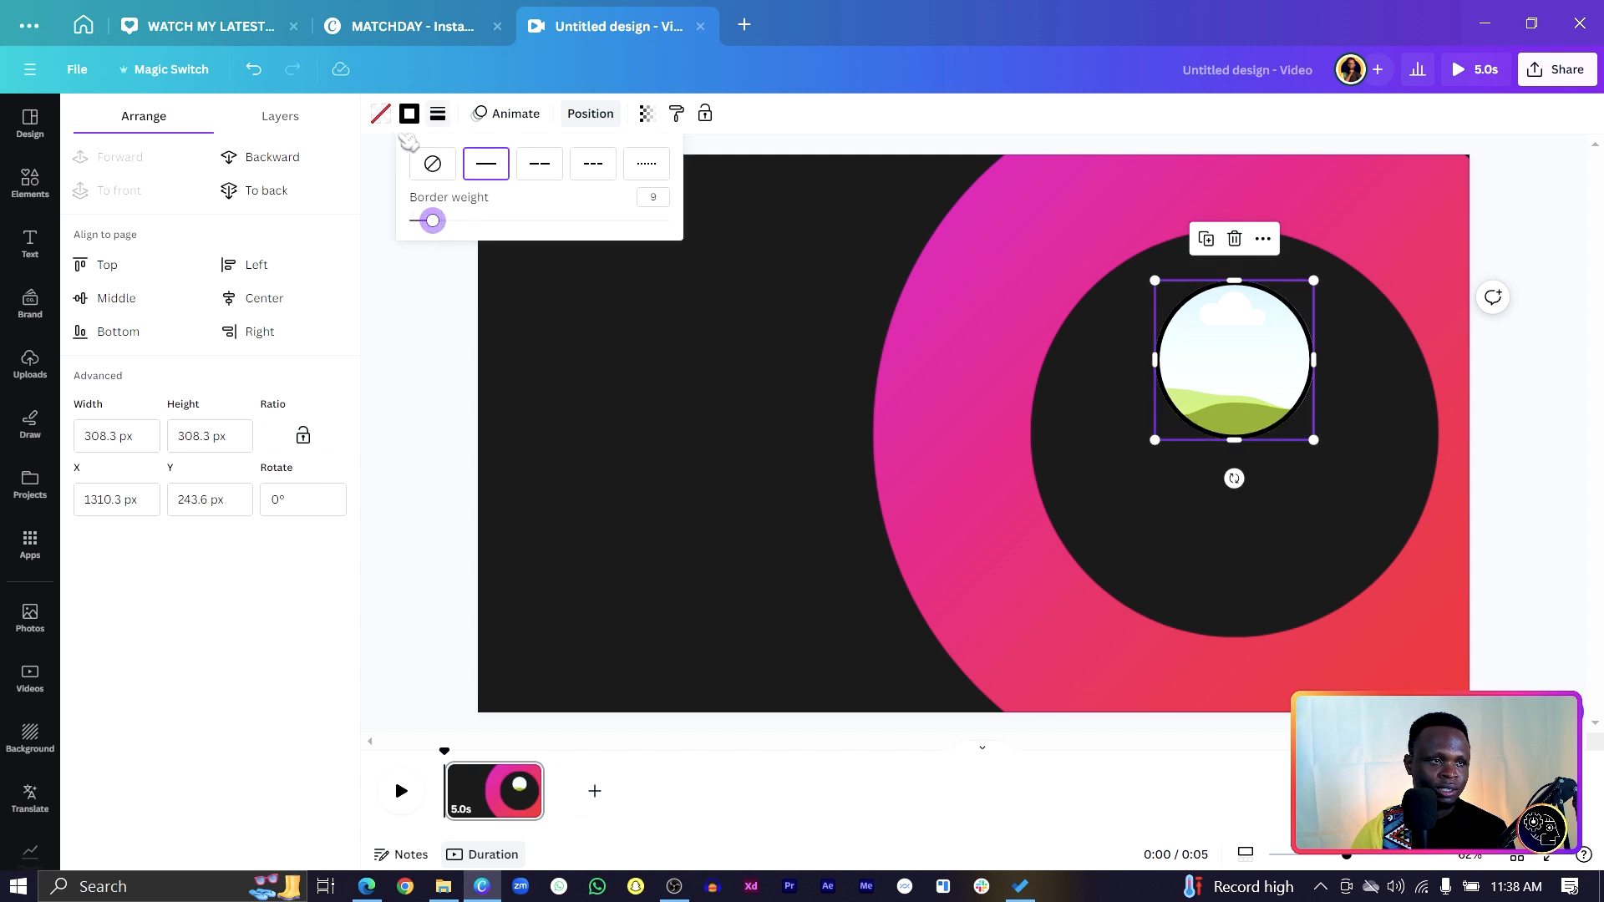
left_click(409, 114)
left_click(222, 216)
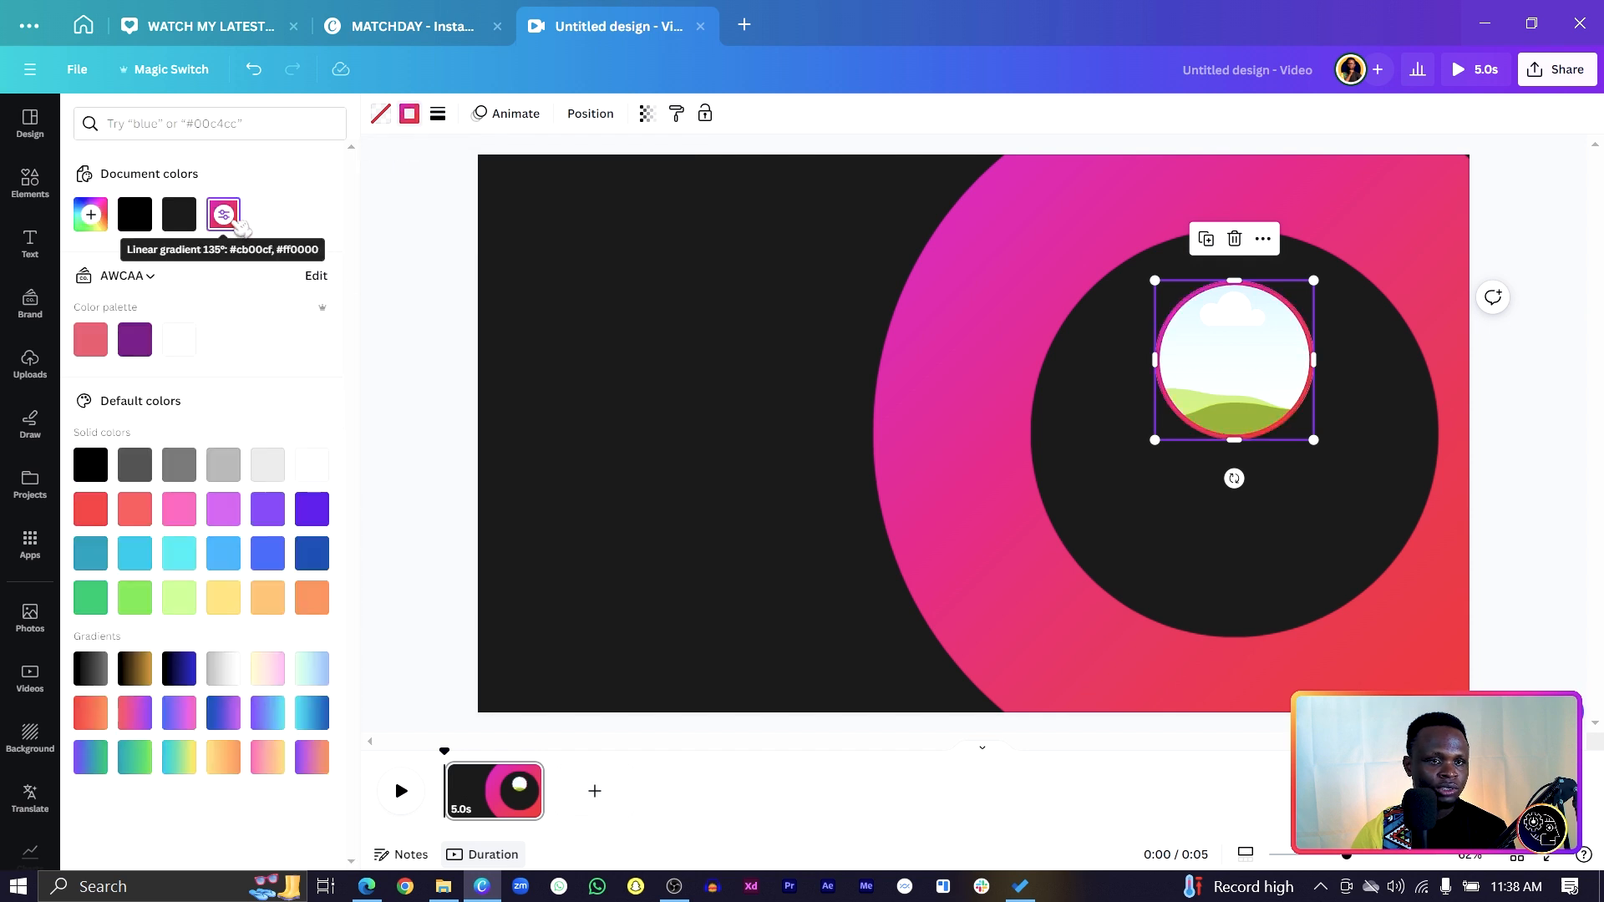
left_click(813, 451)
Add a text box under the photo and type the channel owner's name.
key("t")
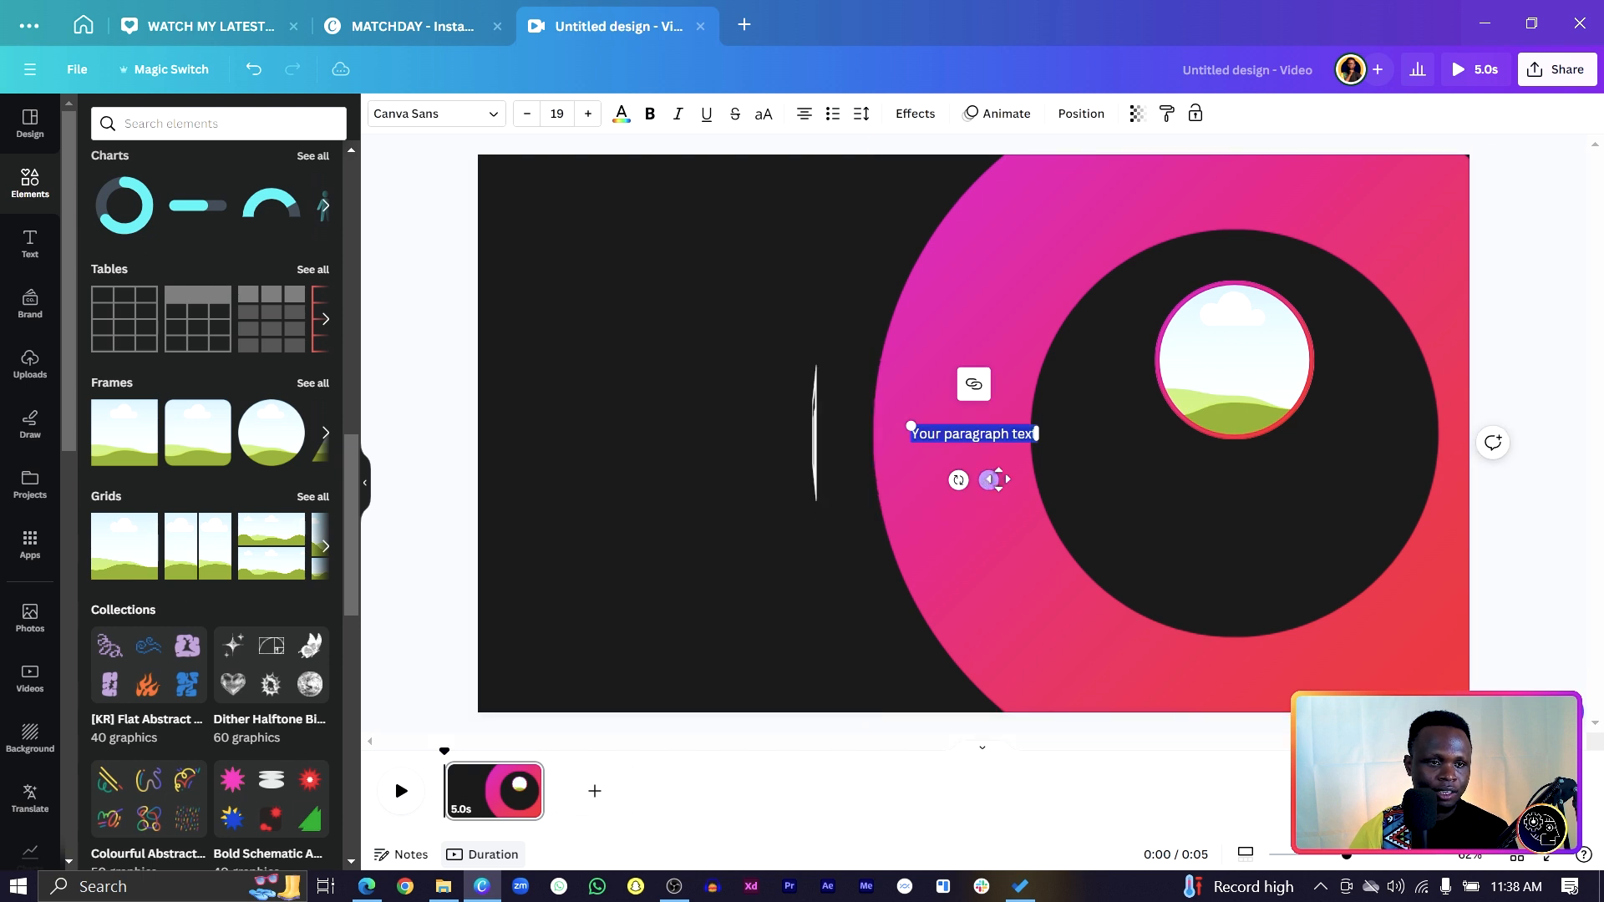
left_click_drag(993, 474, 1249, 506)
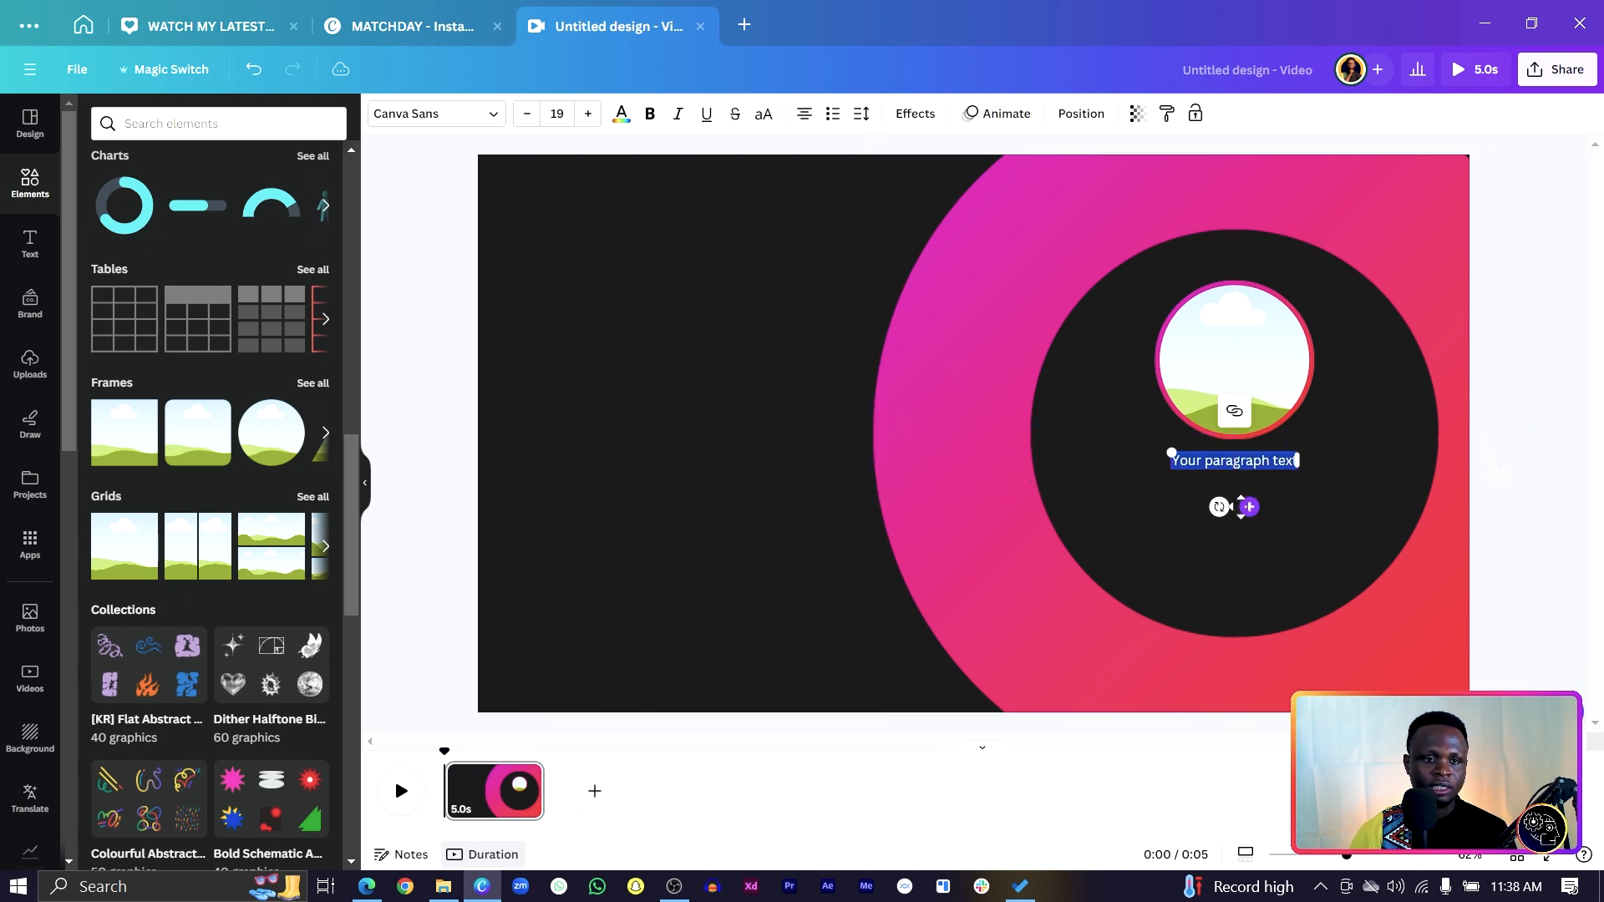
left_click_drag(1168, 455, 1153, 452)
type("aVERTY")
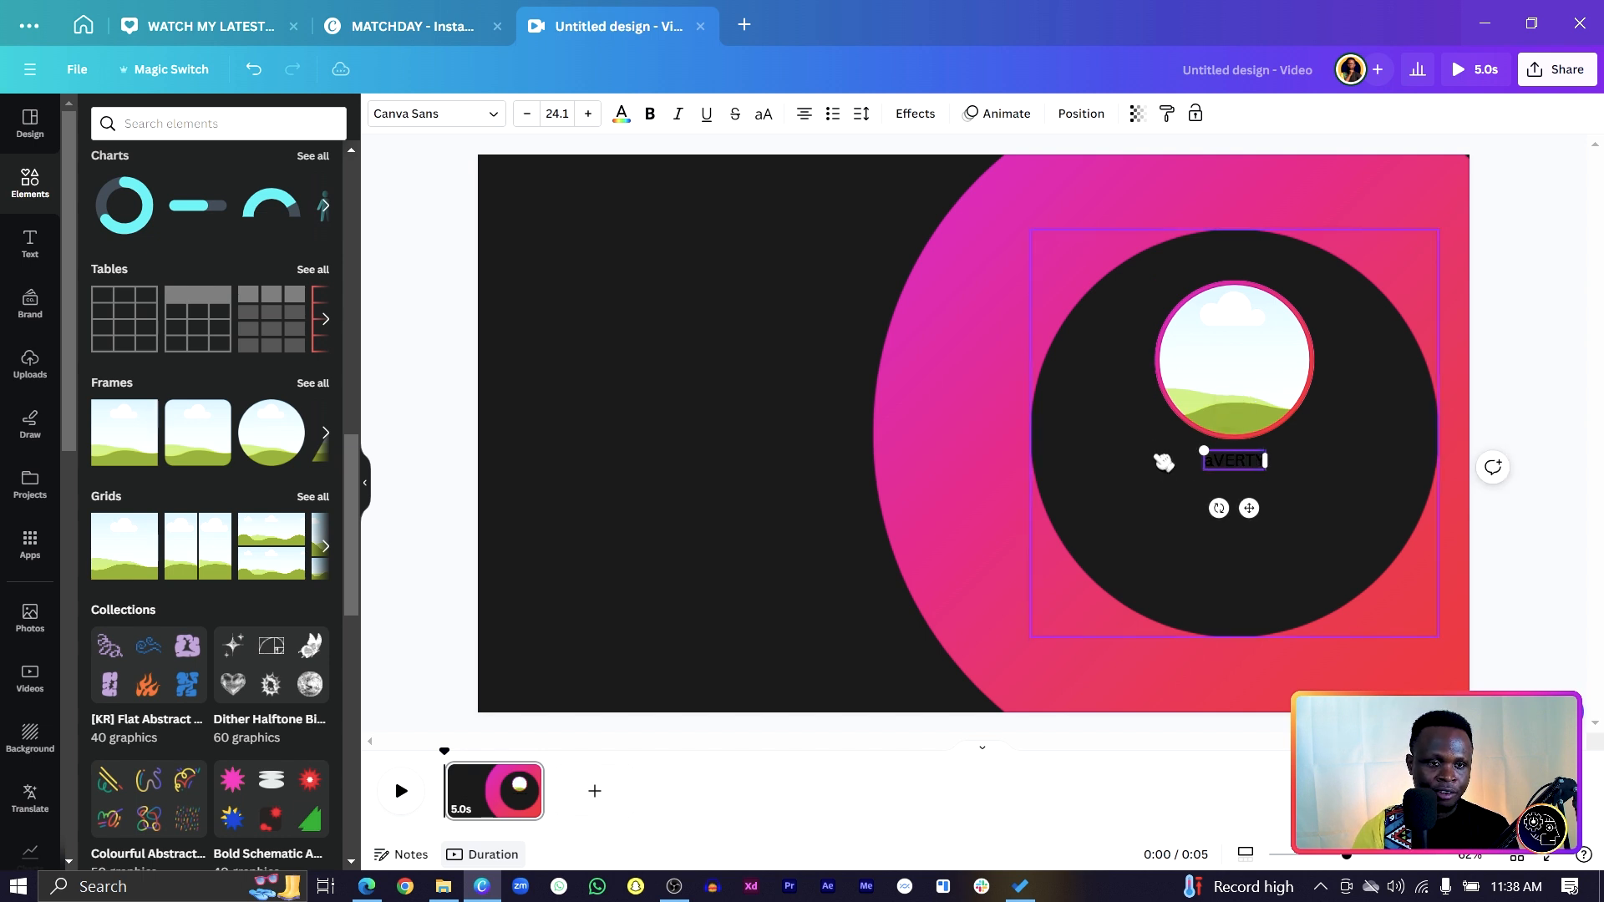
key("BackSpace")
key("Caps_Lock")
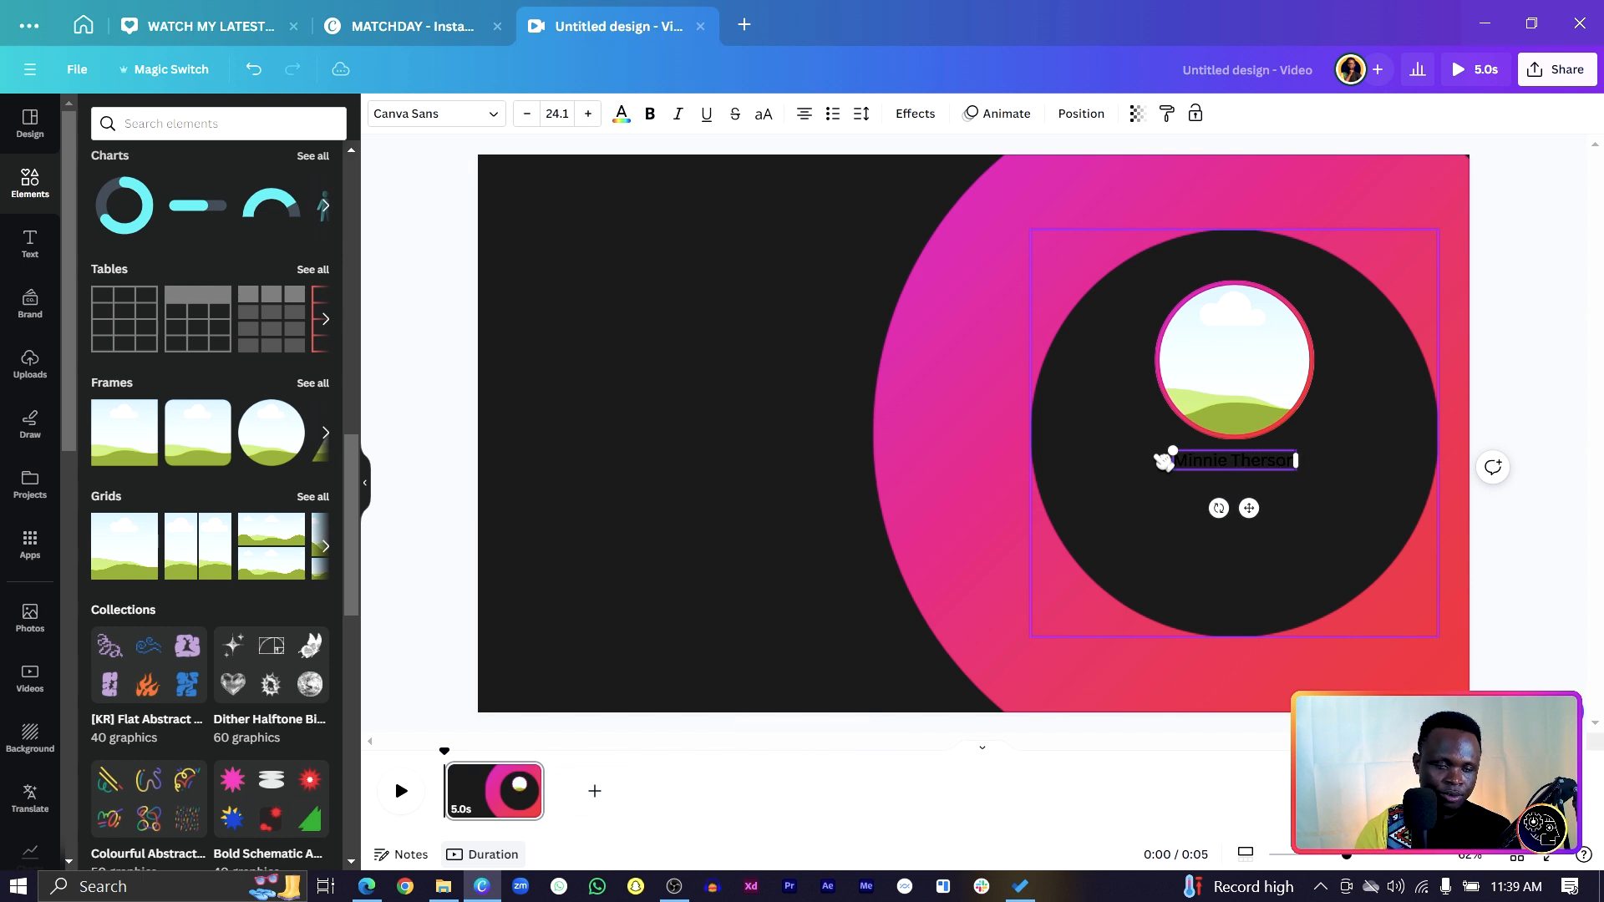
Make the name text white and bold, and enlarge it.
key("ctrl+a")
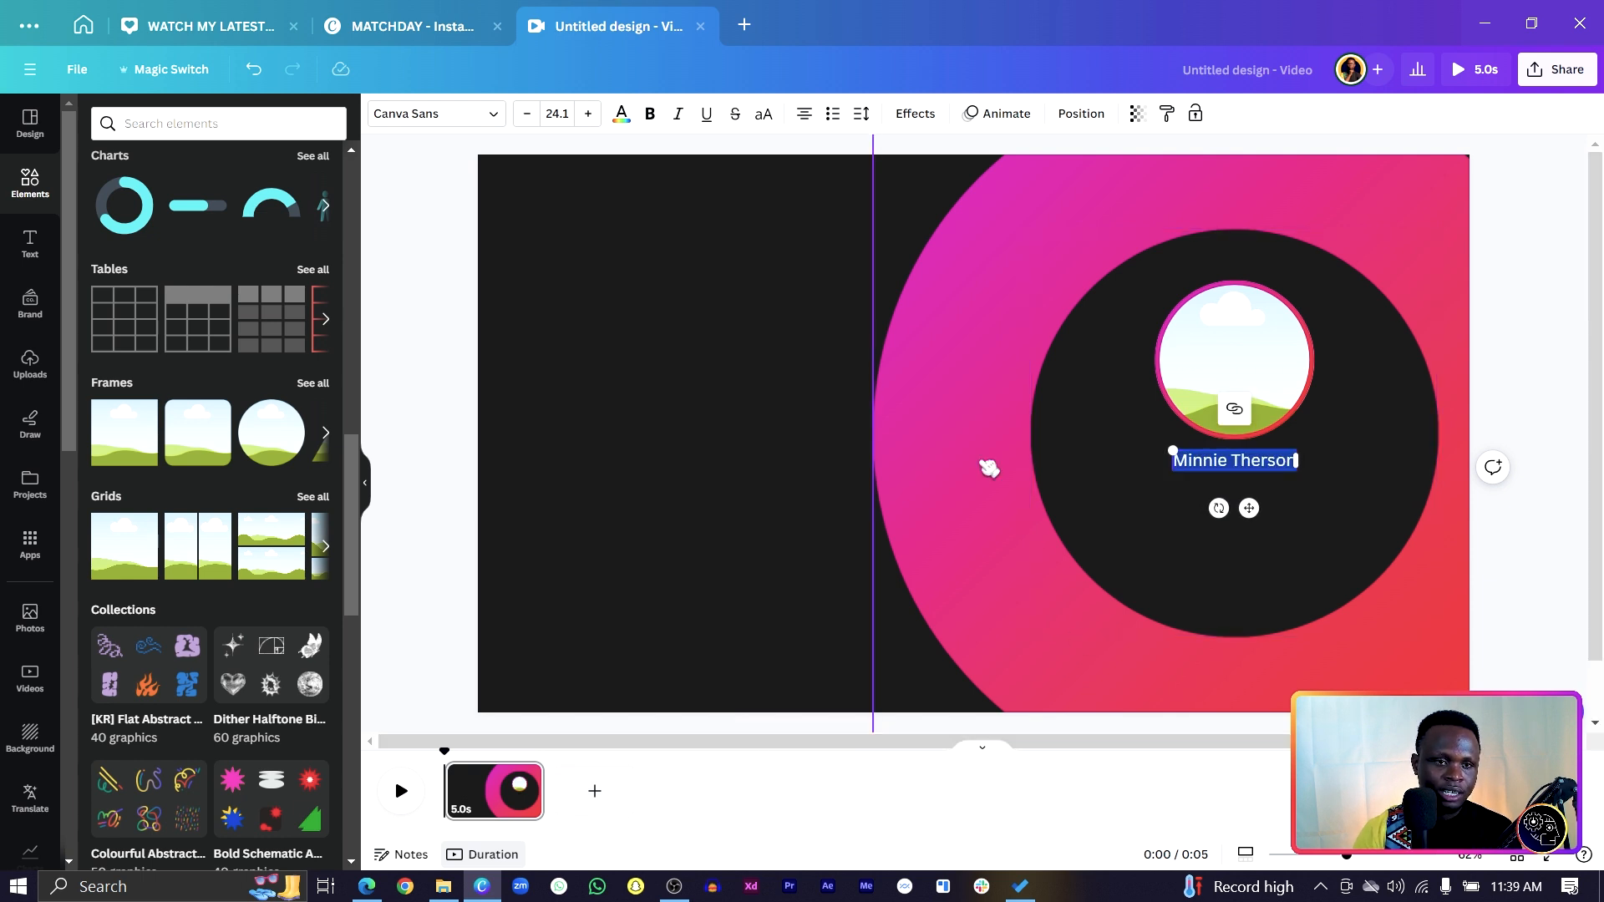
left_click(620, 115)
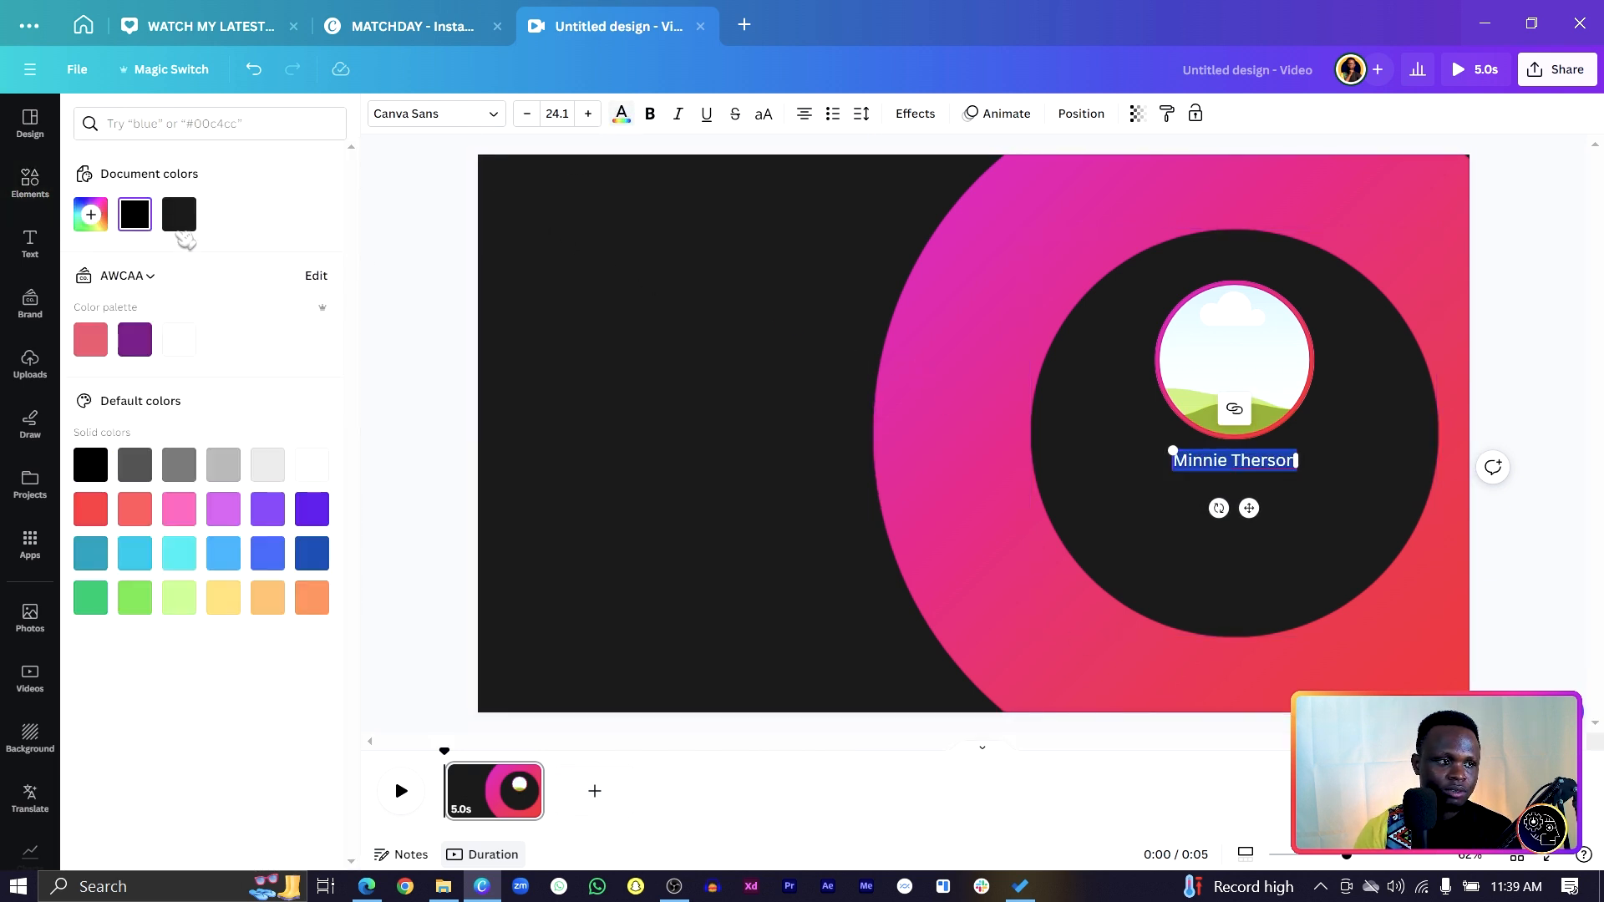
left_click(179, 339)
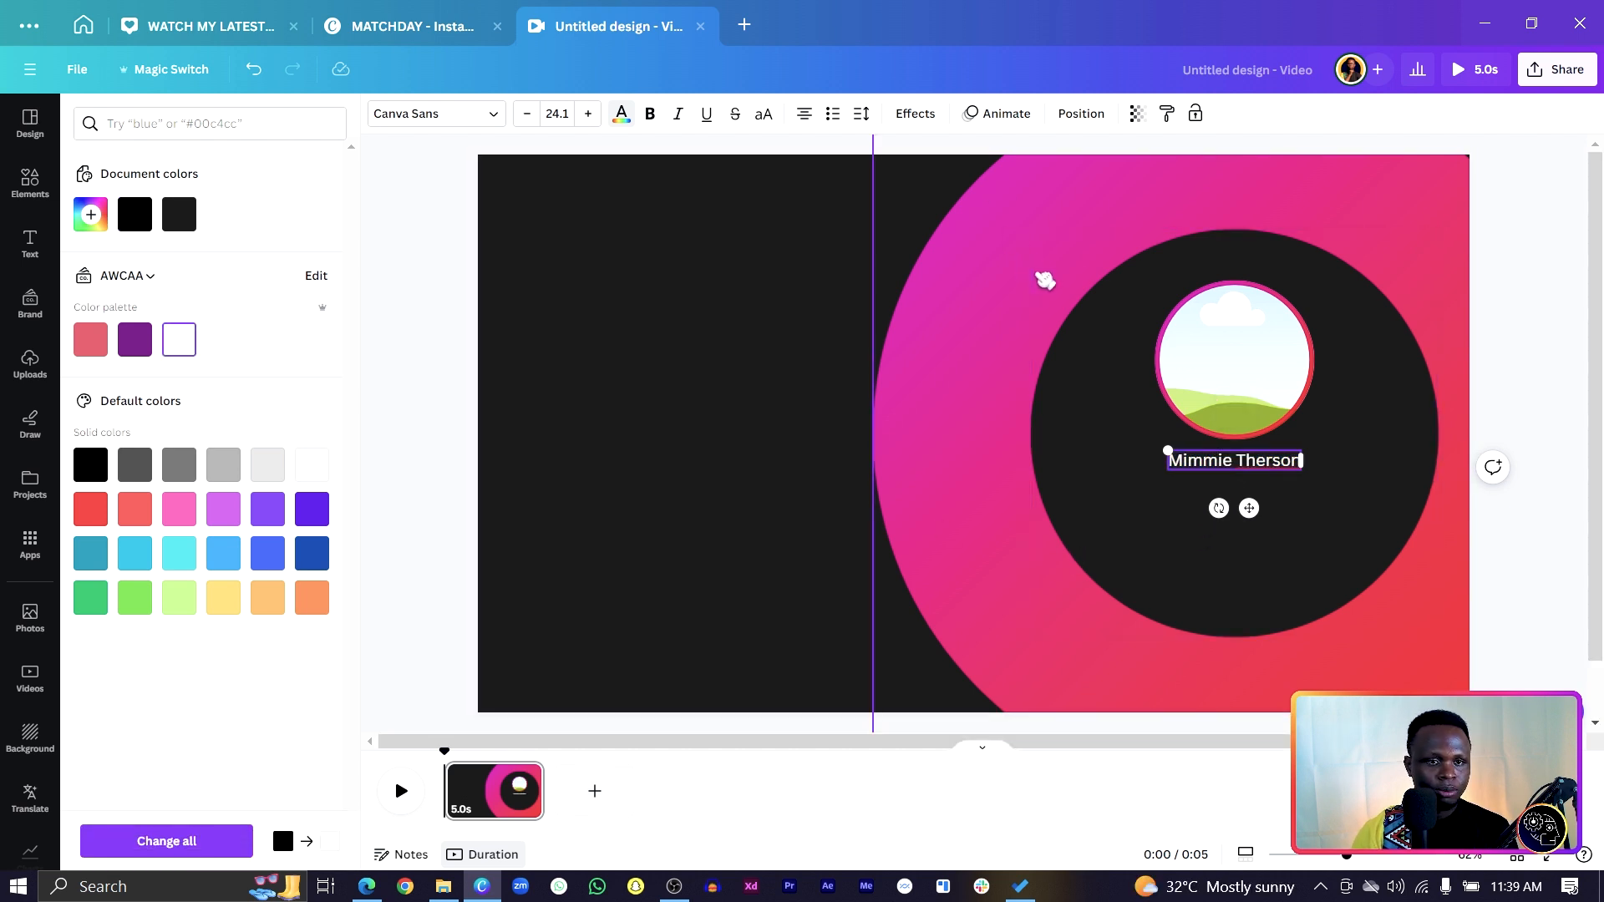
key("ctrl+a")
key("ctrl+b")
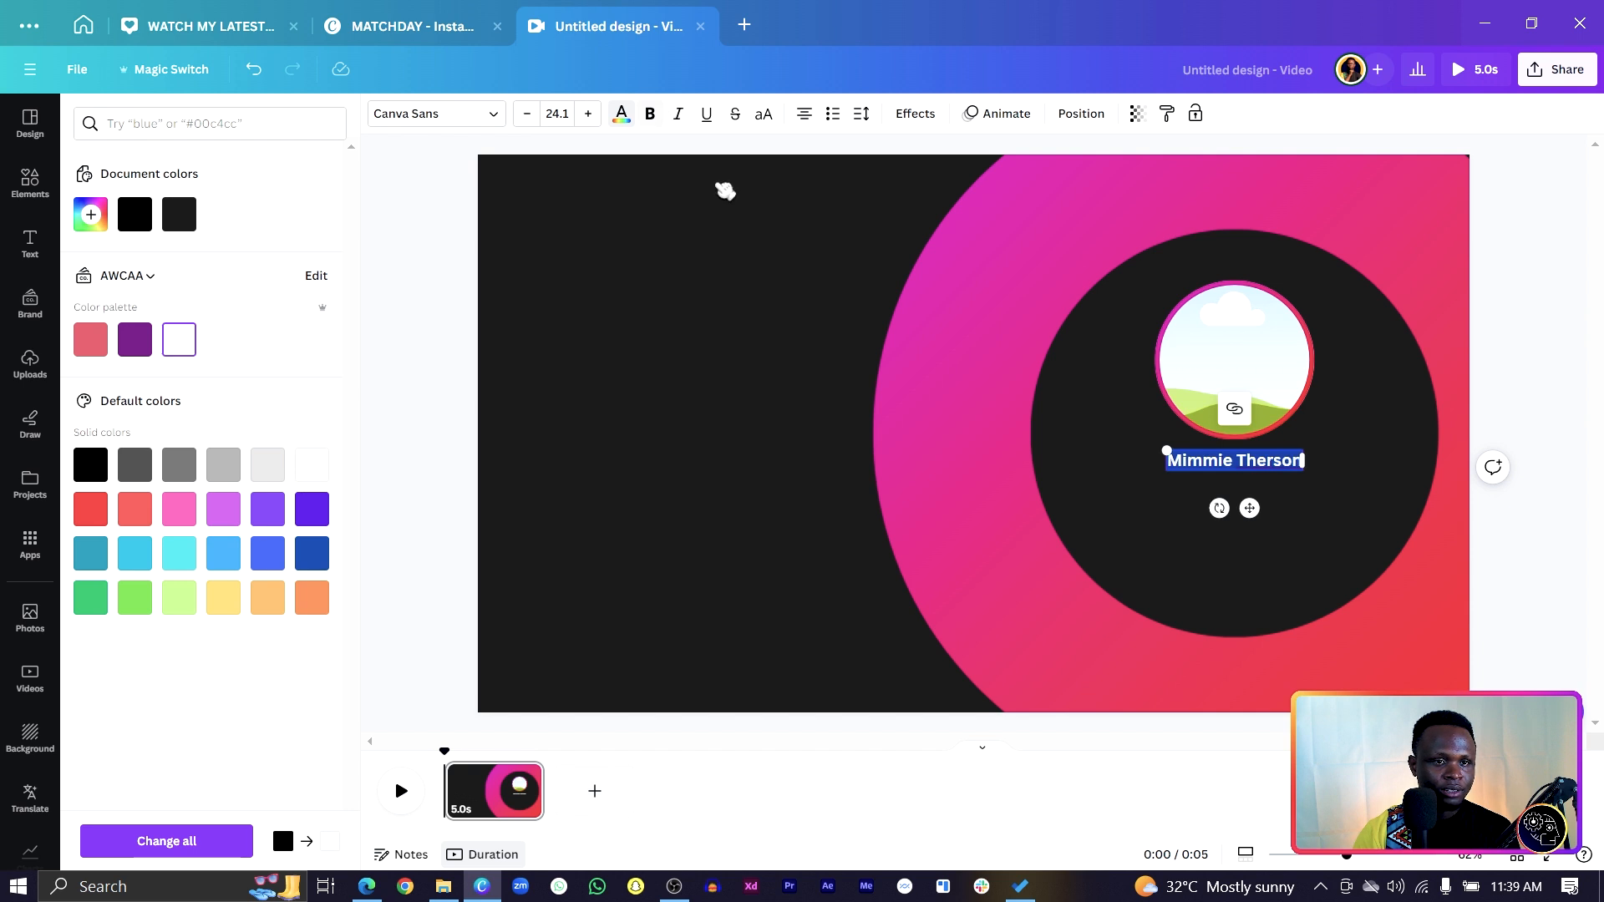
left_click_drag(1161, 449, 1138, 449)
left_click(805, 454)
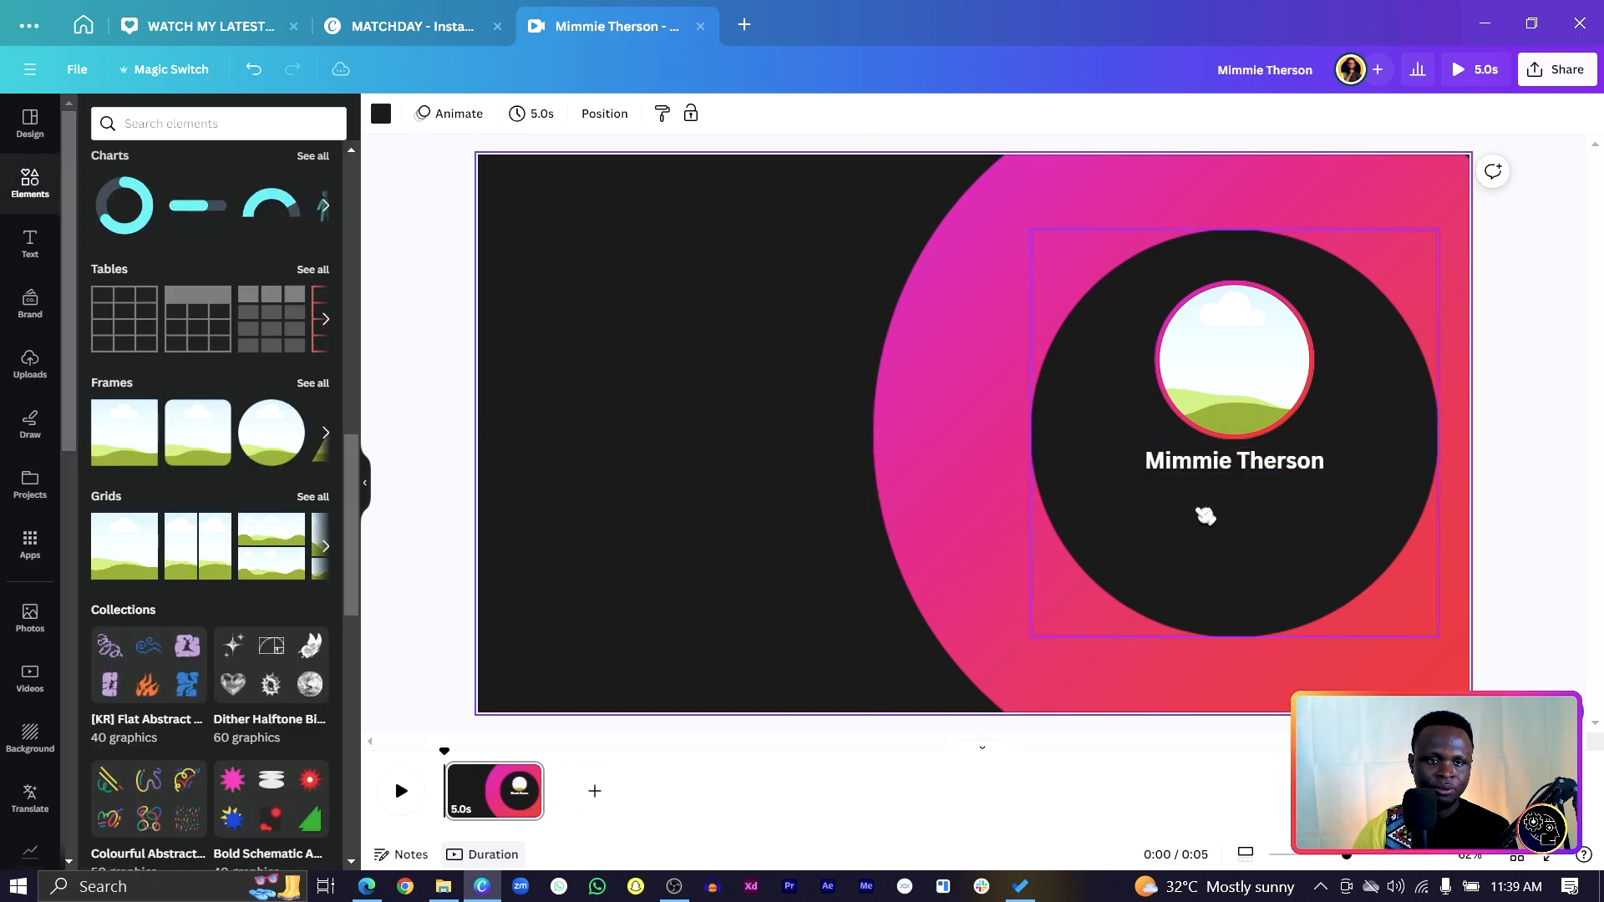
Fine-tune the name's font size to 30.9.
left_click(1221, 473)
left_click(527, 114)
left_click(527, 114)
left_click(526, 114)
left_click(590, 114)
left_click(590, 115)
left_click(631, 366)
left_click(1298, 470)
Duplicate the name as a non-bold line reading 'Travel | Music | Lifestlye'.
key("ctrl+d")
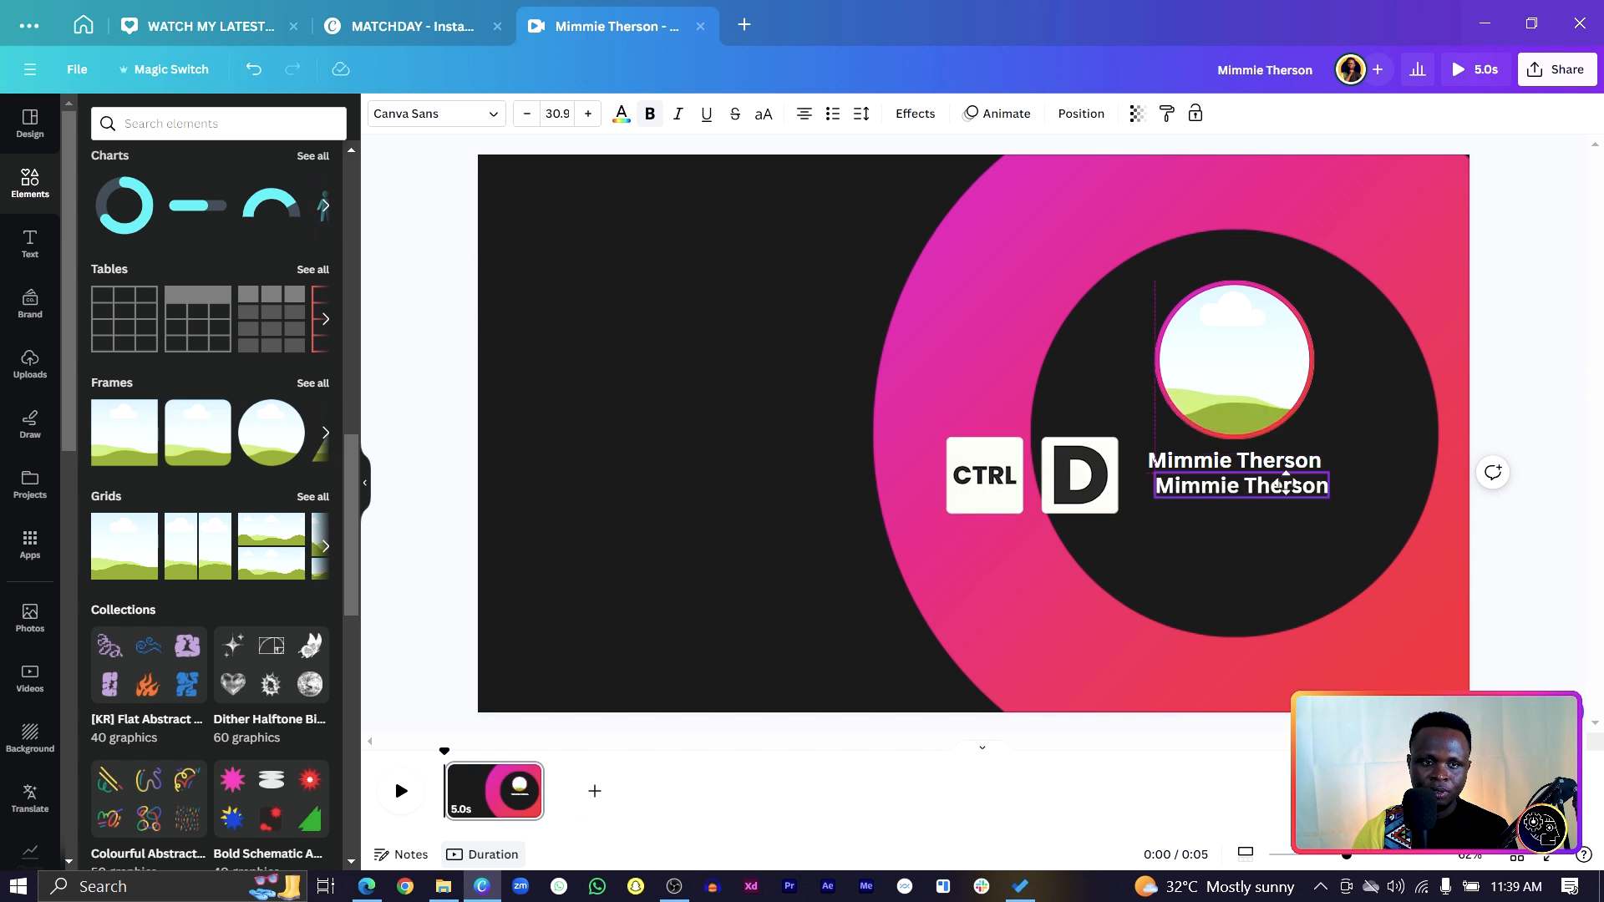
left_click(653, 117)
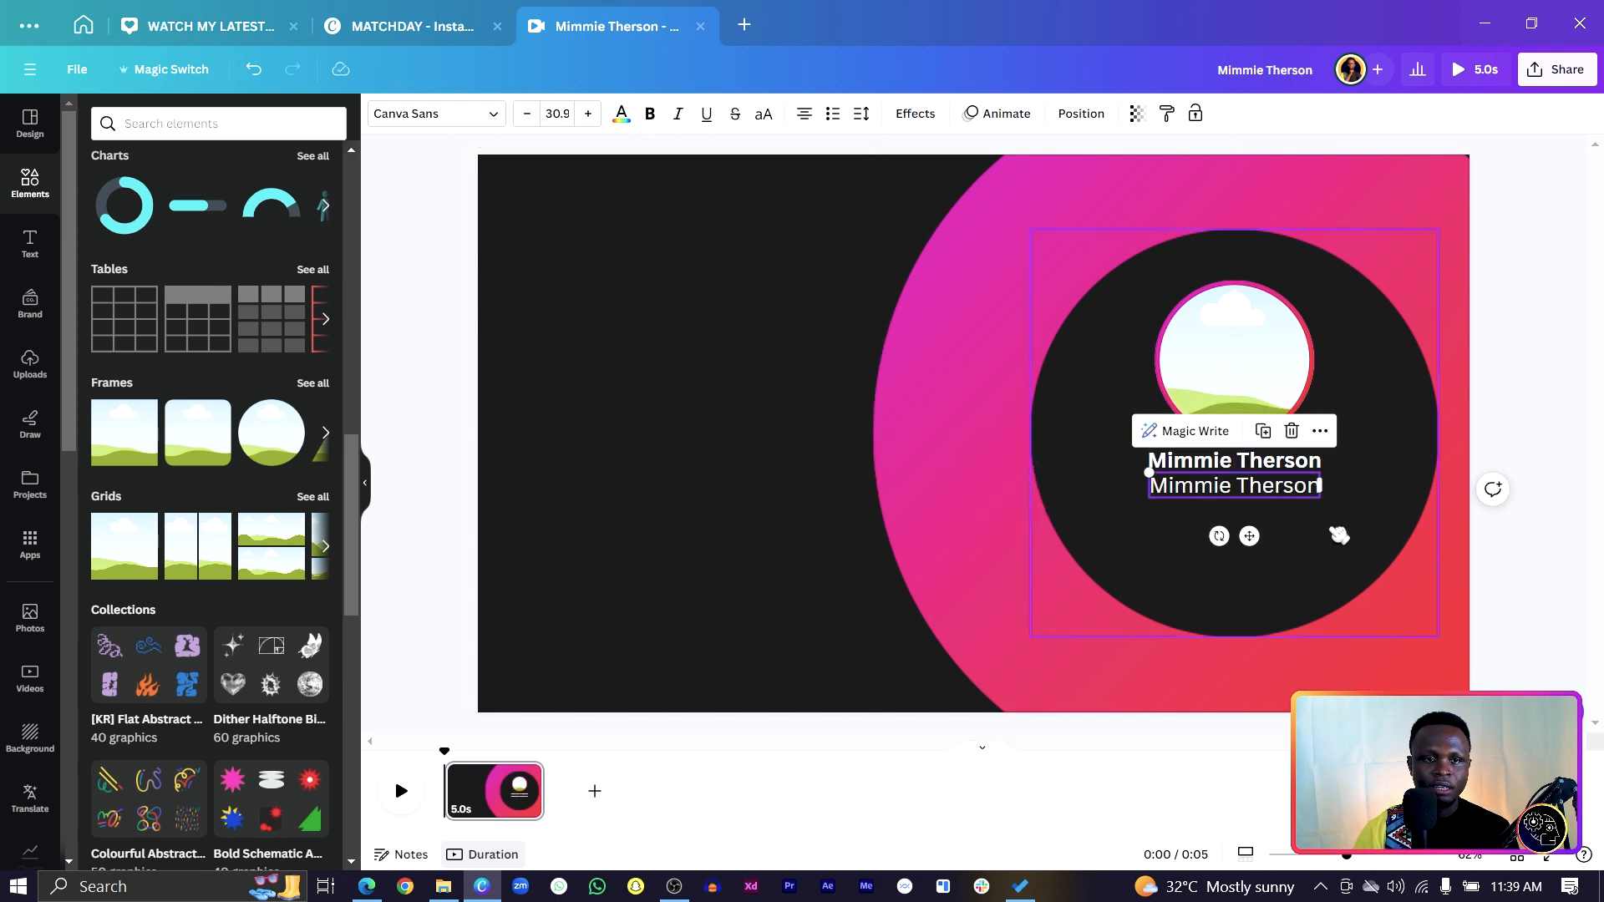
double_click(1276, 496)
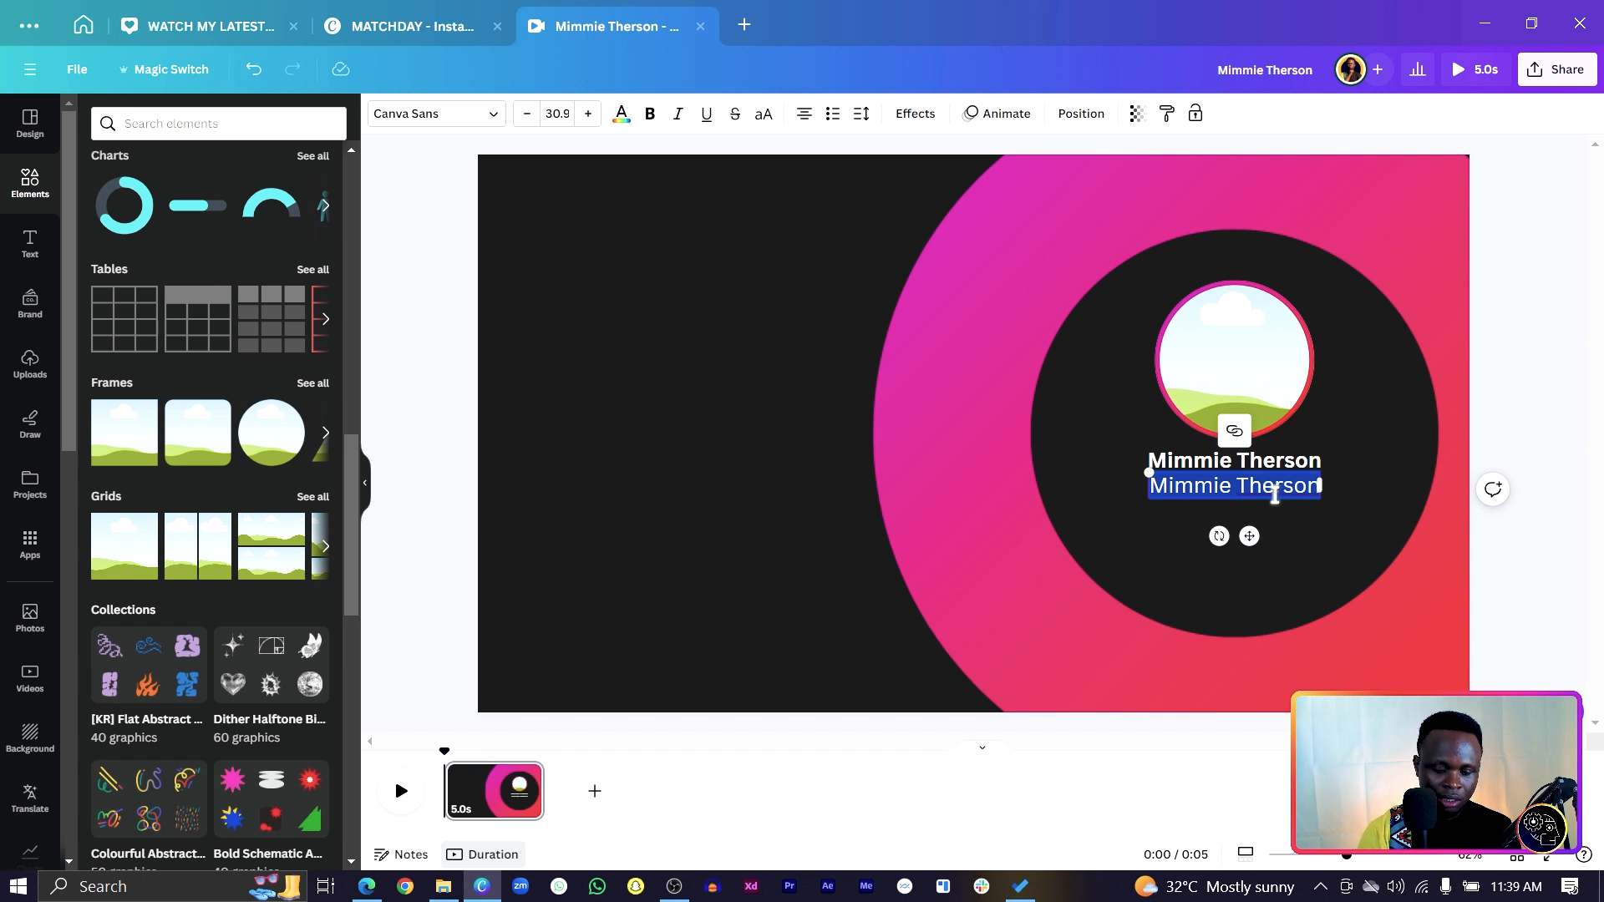
type("M")
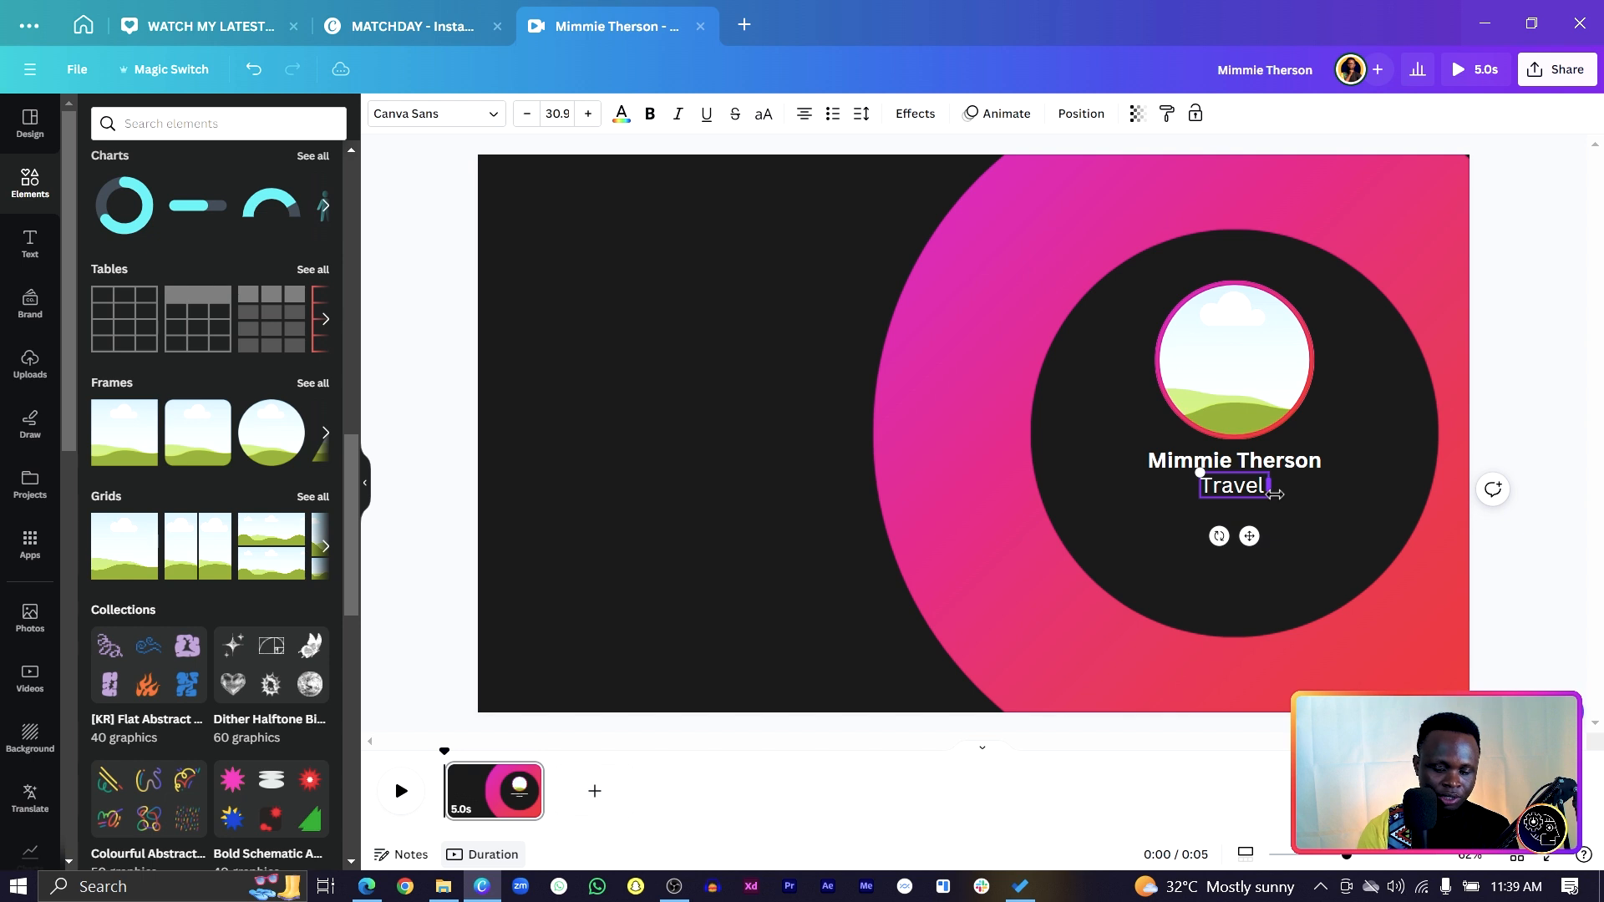
type("ravel | Music | Life")
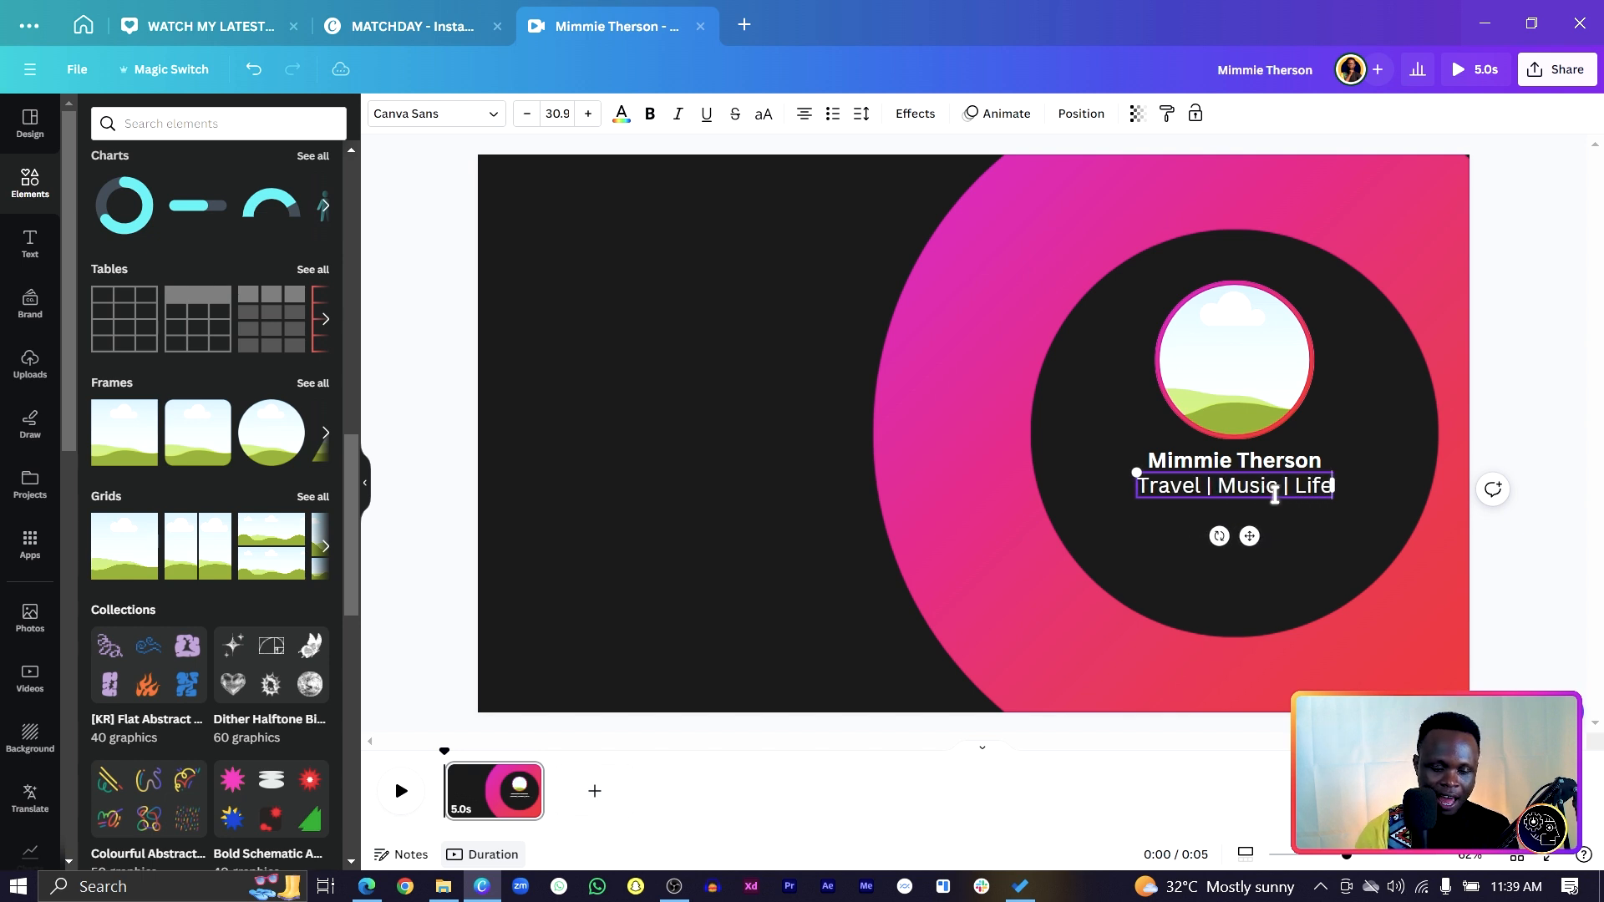
type("stlye")
Shrink the subtitle's font size to 22.9.
key("ctrl+a")
left_click(527, 113)
left_click(528, 114)
left_click(527, 114)
left_click(528, 114)
left_click(527, 114)
left_click(528, 114)
left_click(527, 114)
left_click(528, 114)
left_click(527, 113)
left_click(684, 482)
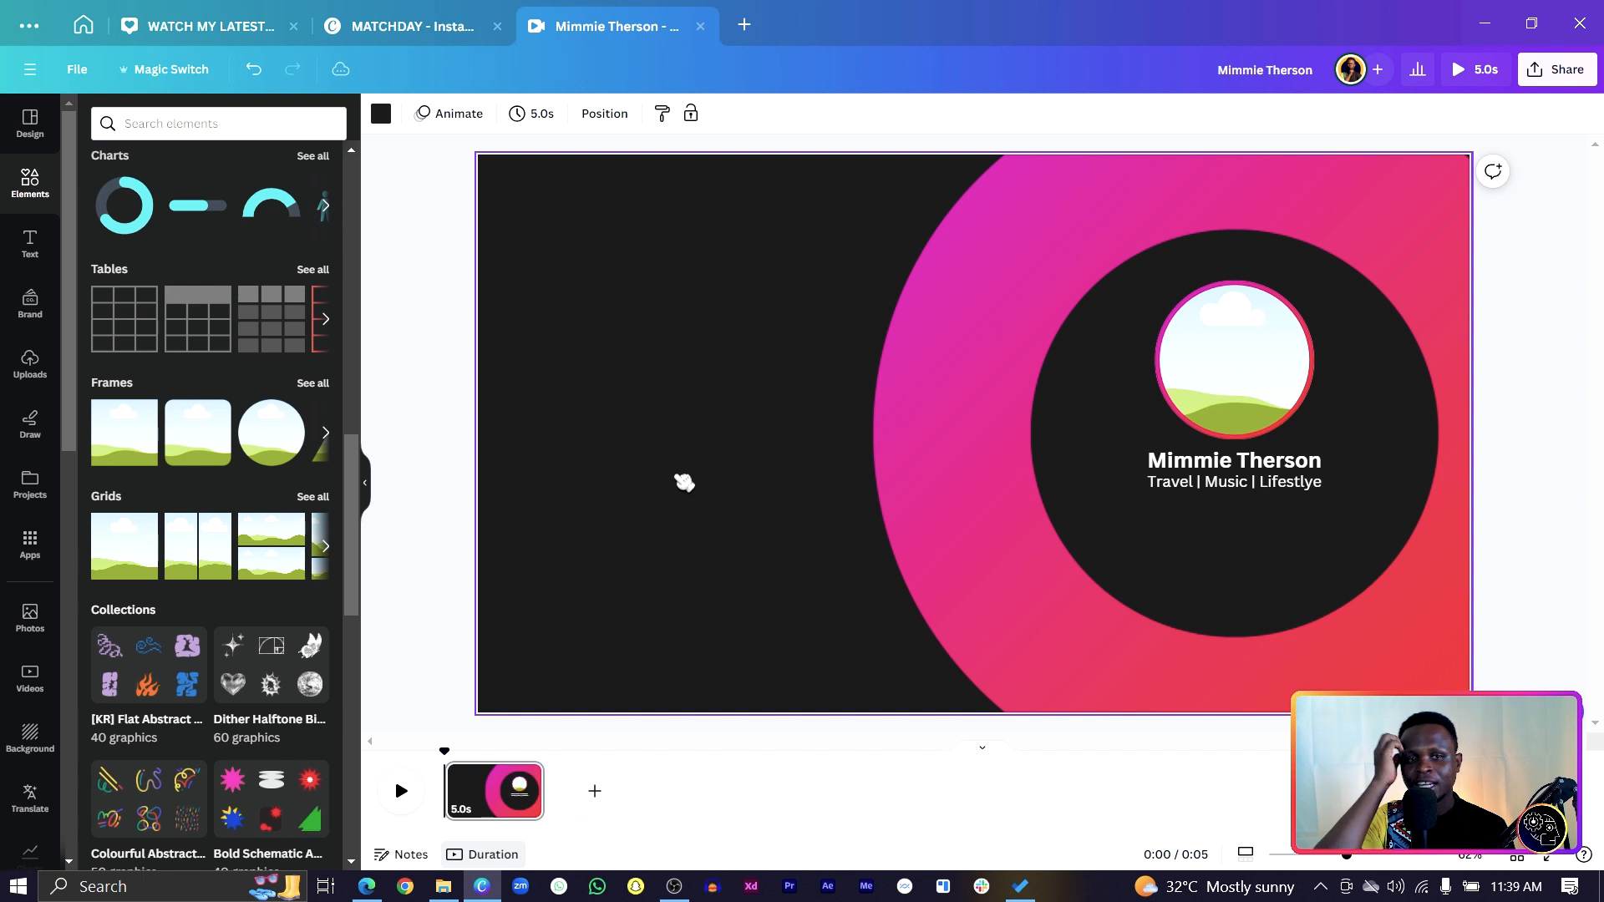
Add a pink rounded rectangle and size it into a button pill just below the tagline.
scroll(684, 482, "down", 2)
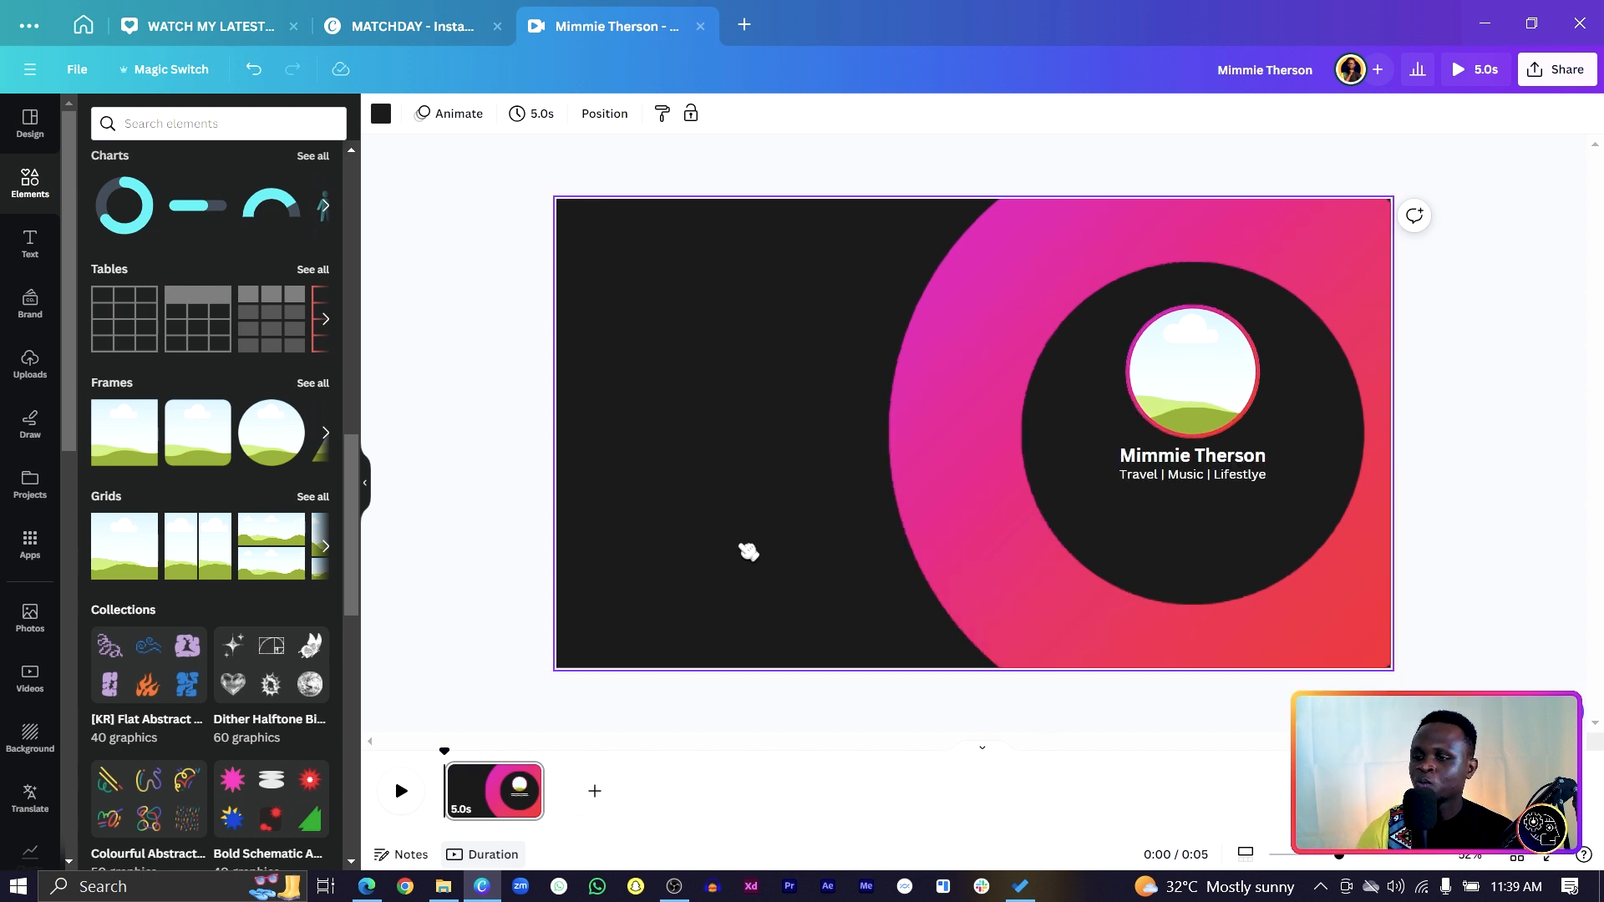
key("r")
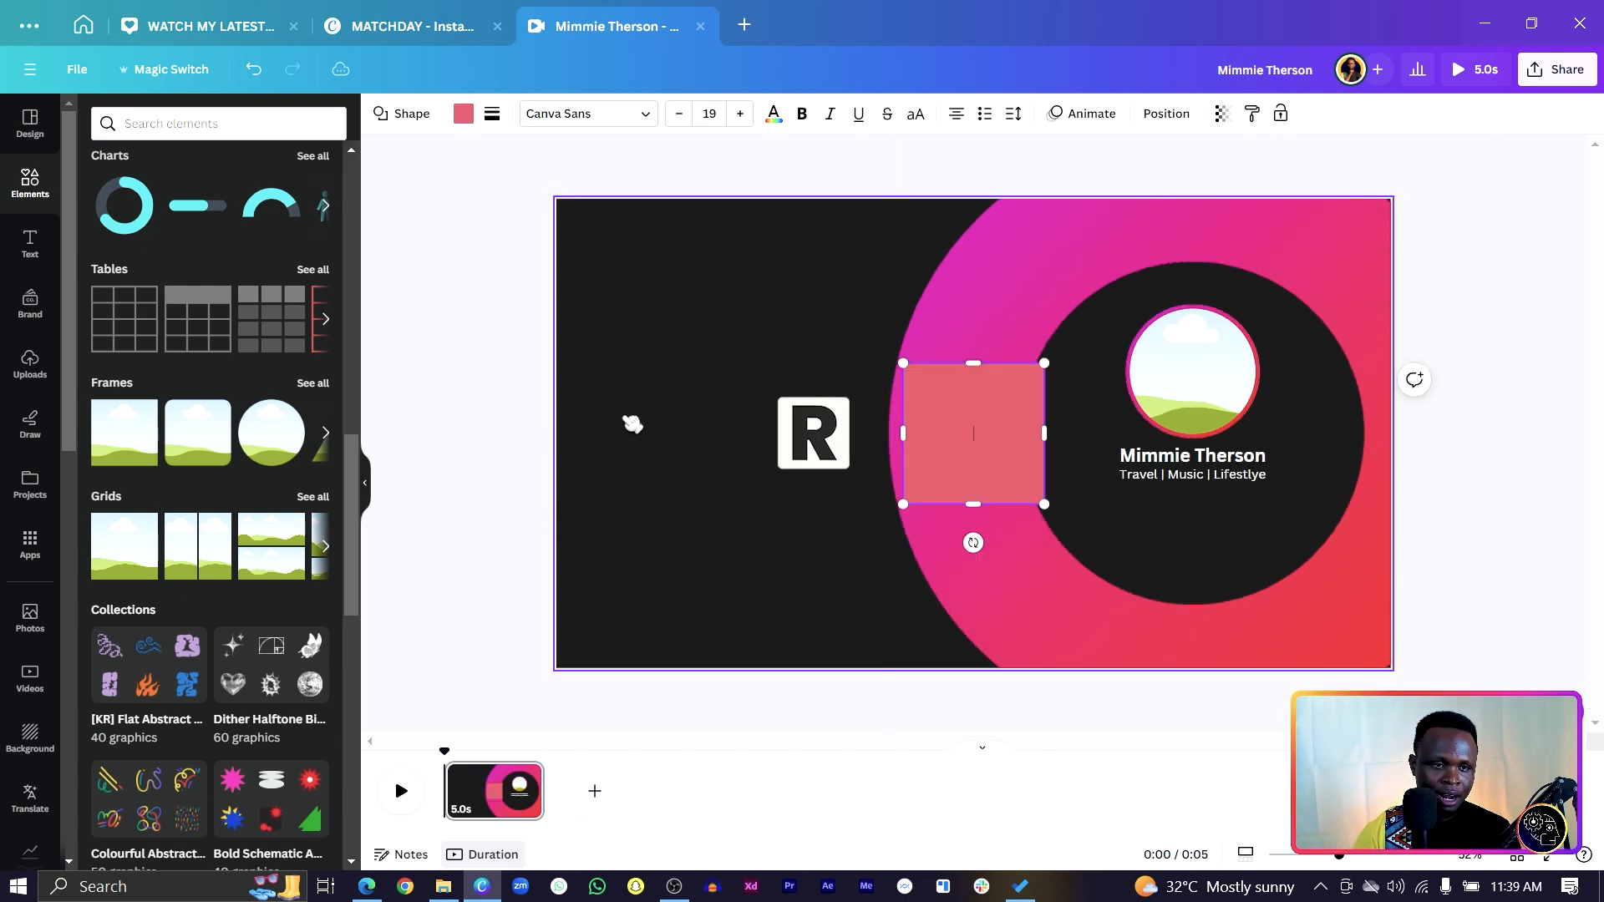
left_click_drag(972, 499, 878, 386)
left_click(492, 117)
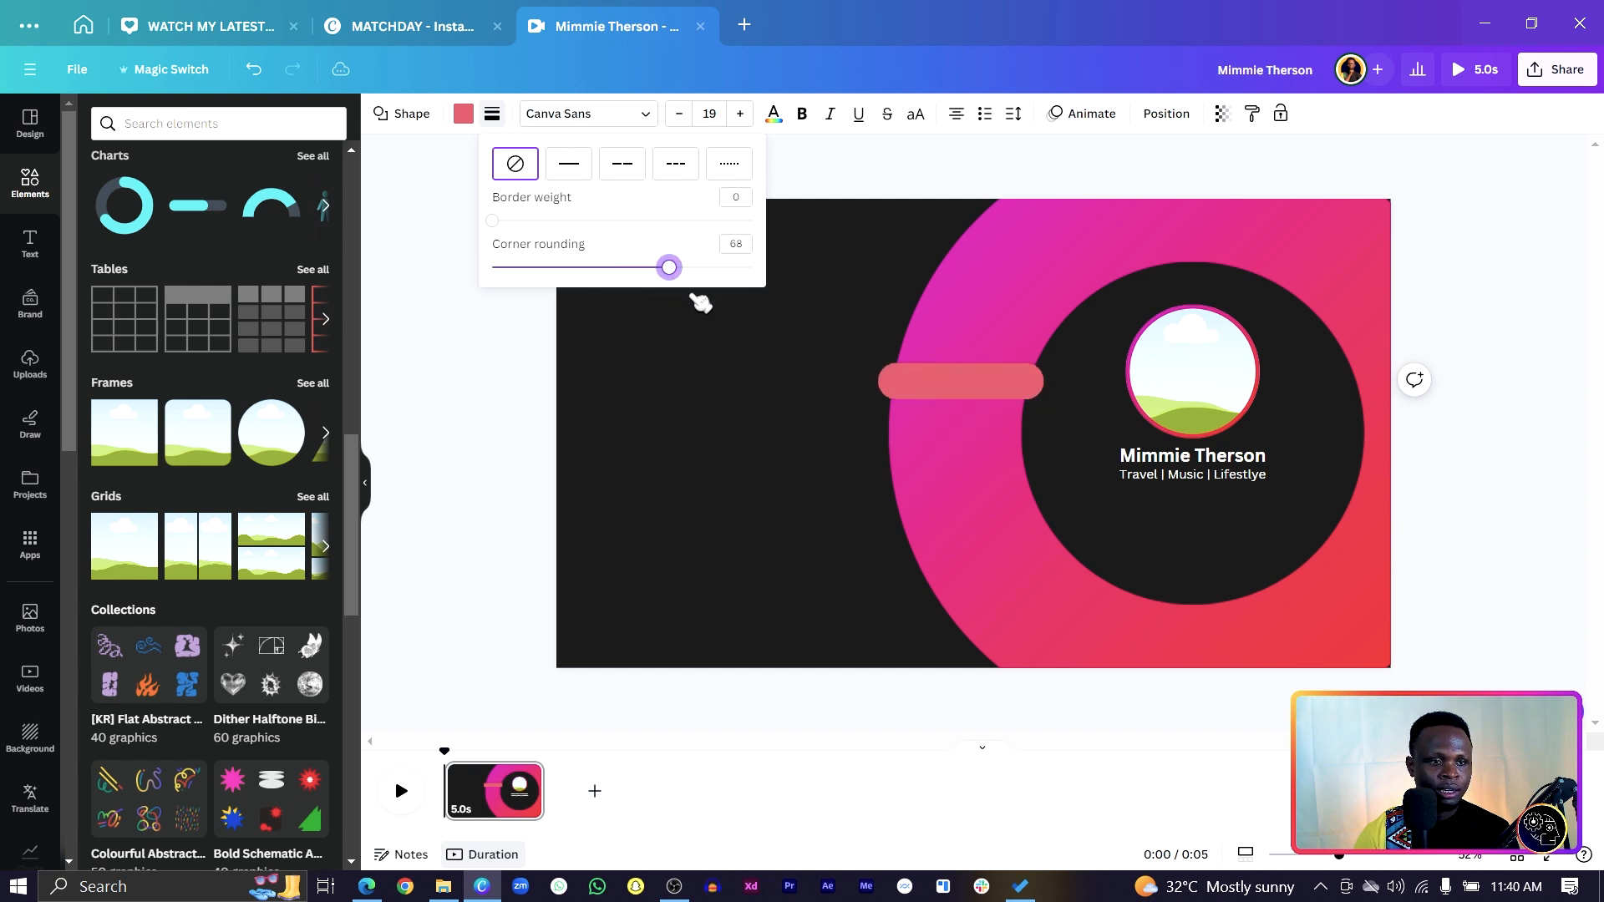
left_click_drag(976, 435, 1209, 574)
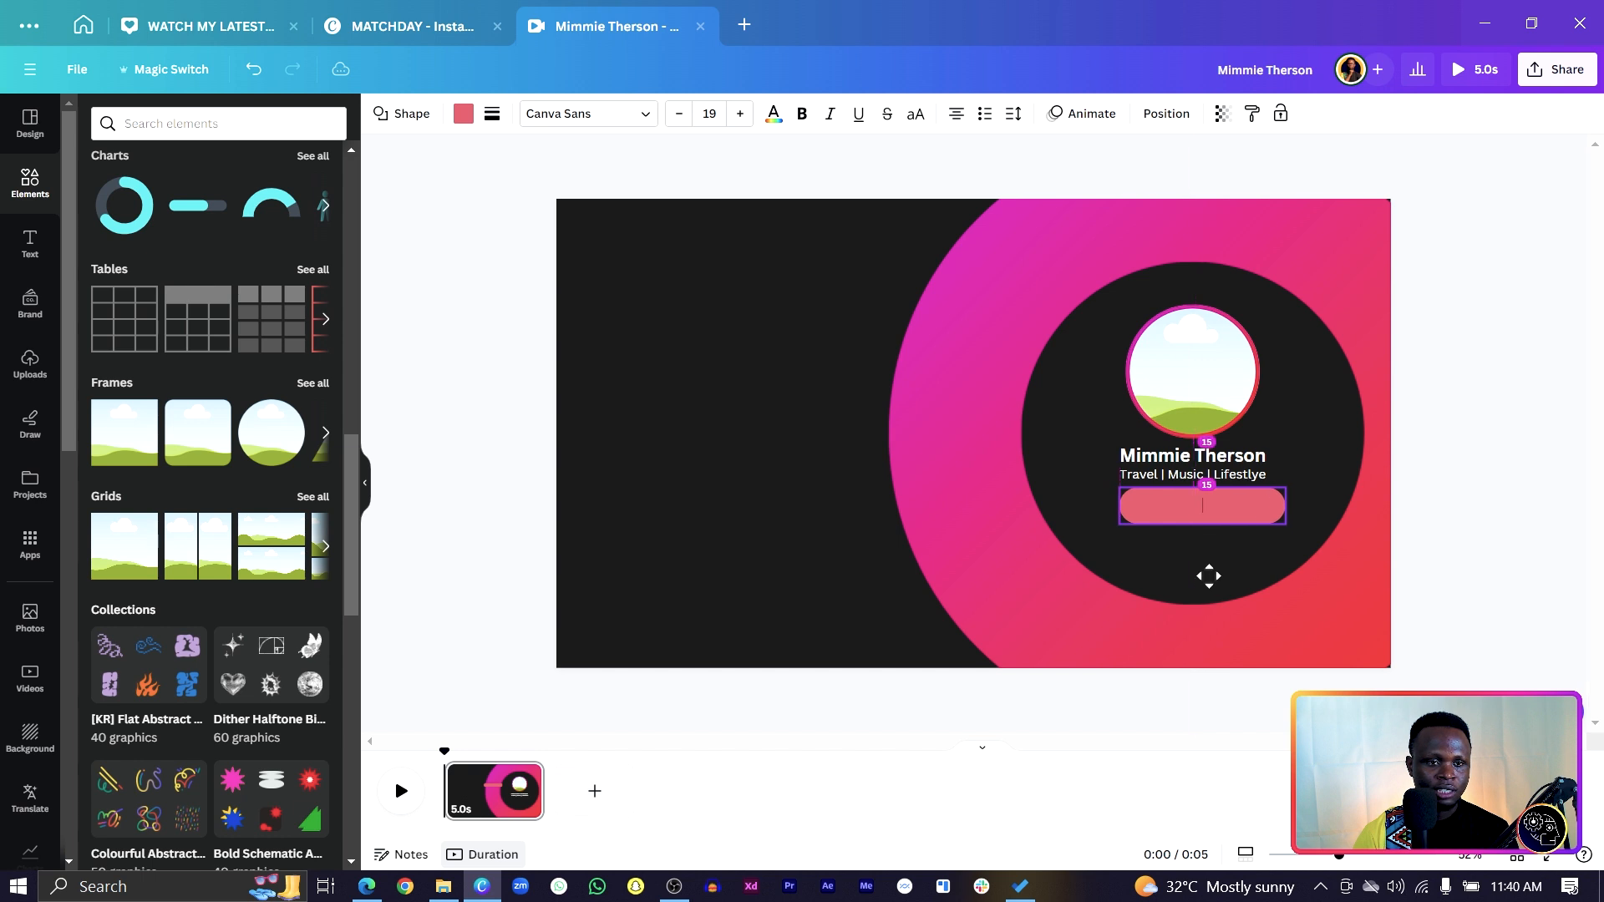
left_click_drag(1339, 856, 1349, 856)
left_click_drag(1221, 545, 1160, 520)
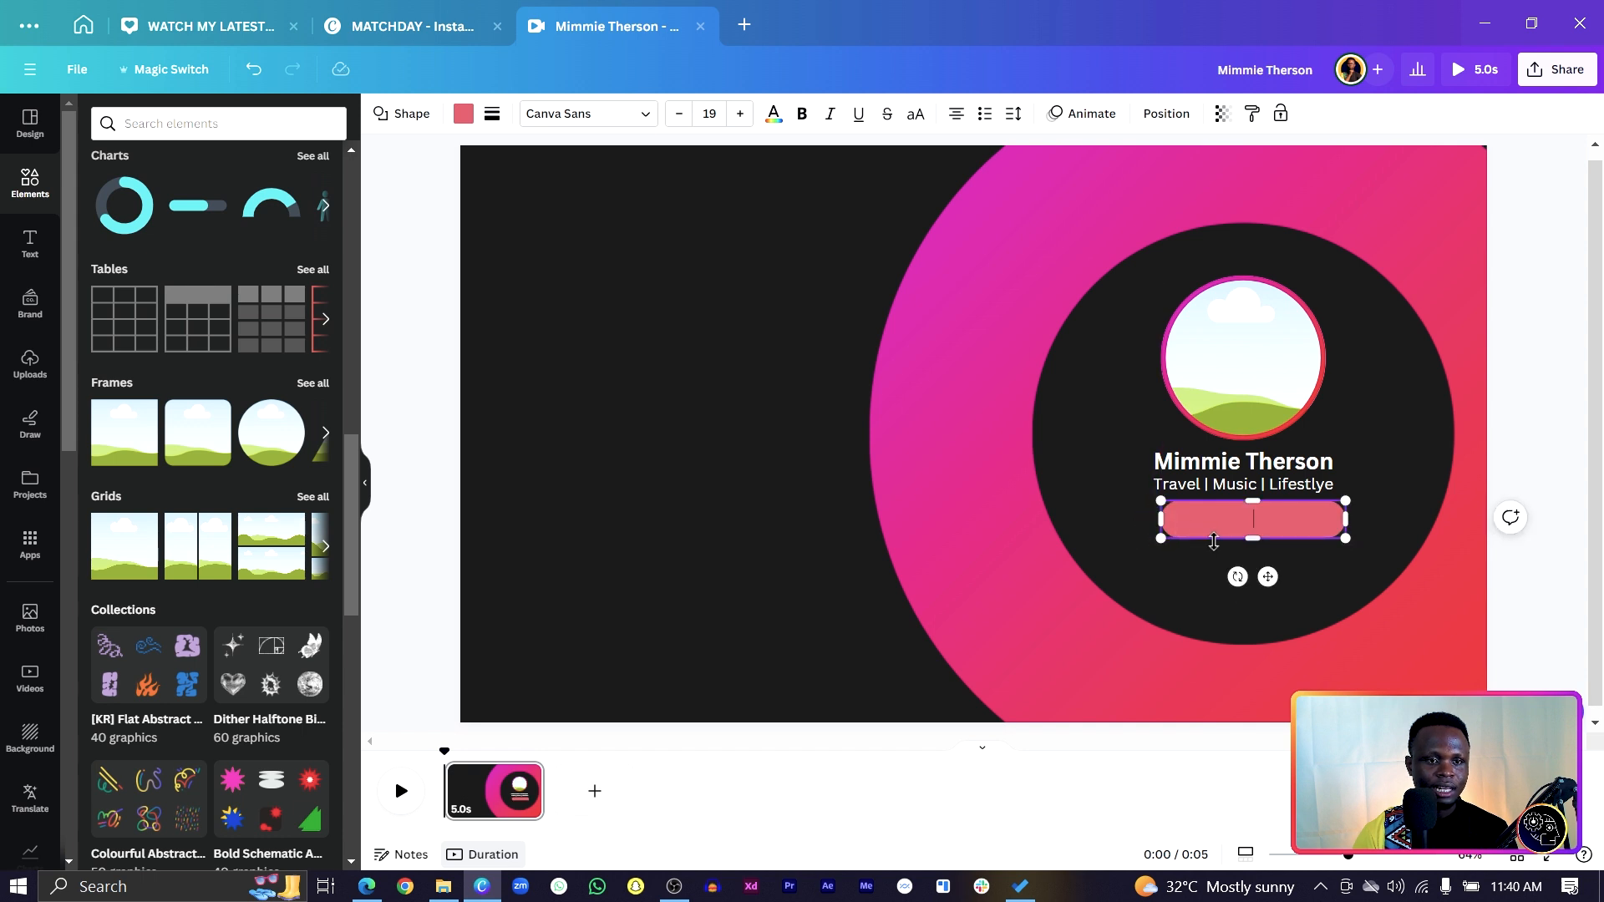
left_click_drag(1268, 576, 1260, 588)
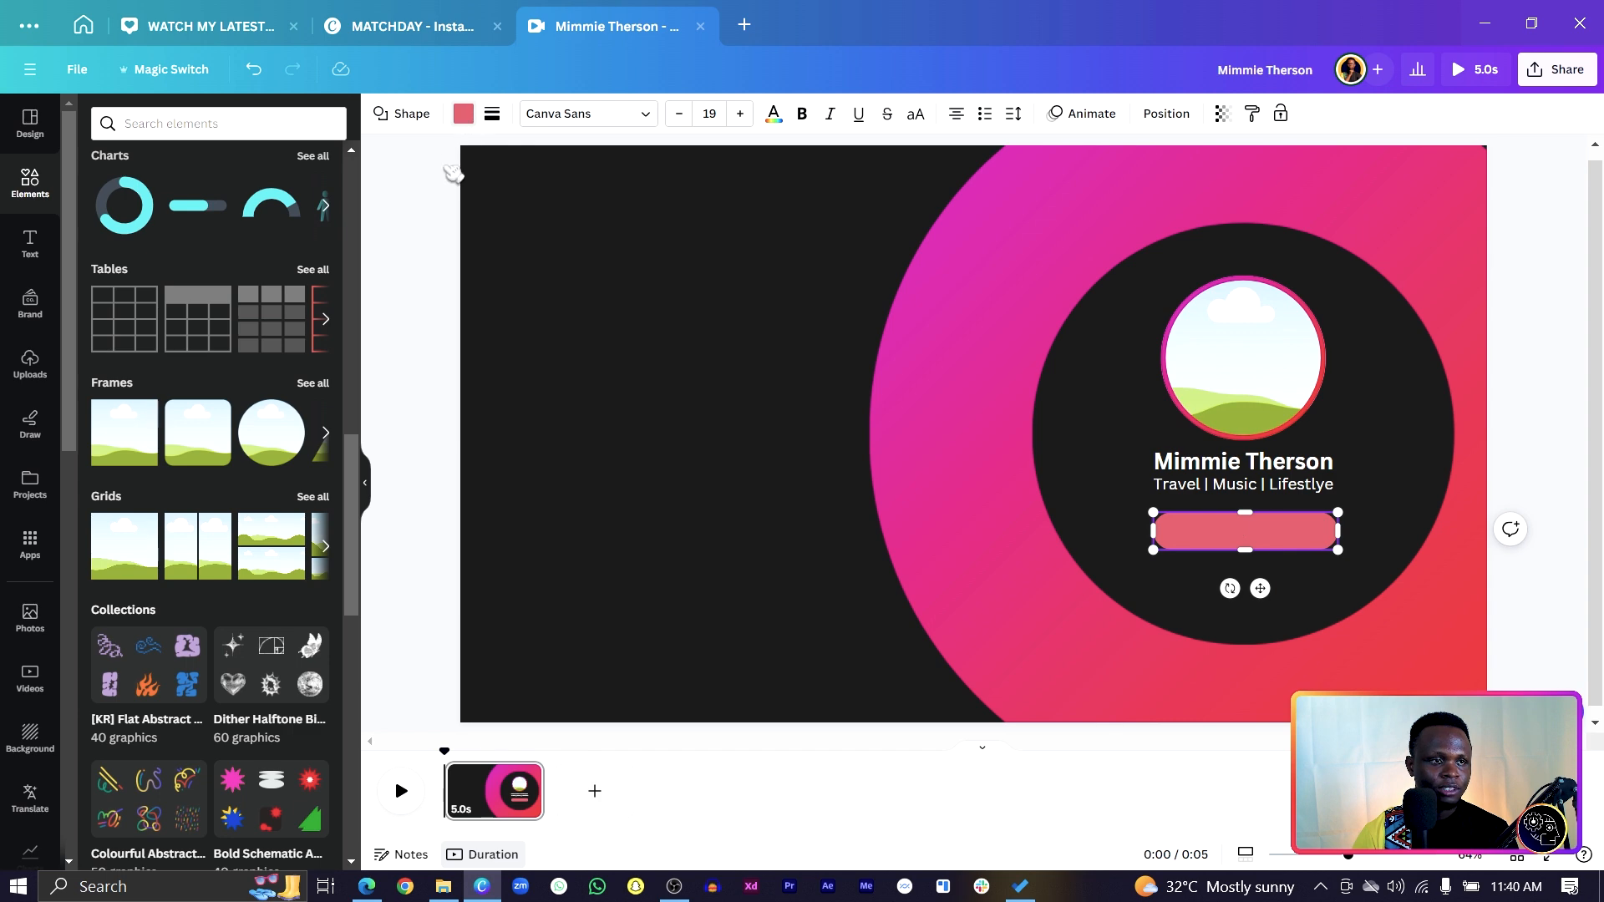
Apply the pink gradient fill to the pill.
left_click(463, 114)
left_click(111, 269)
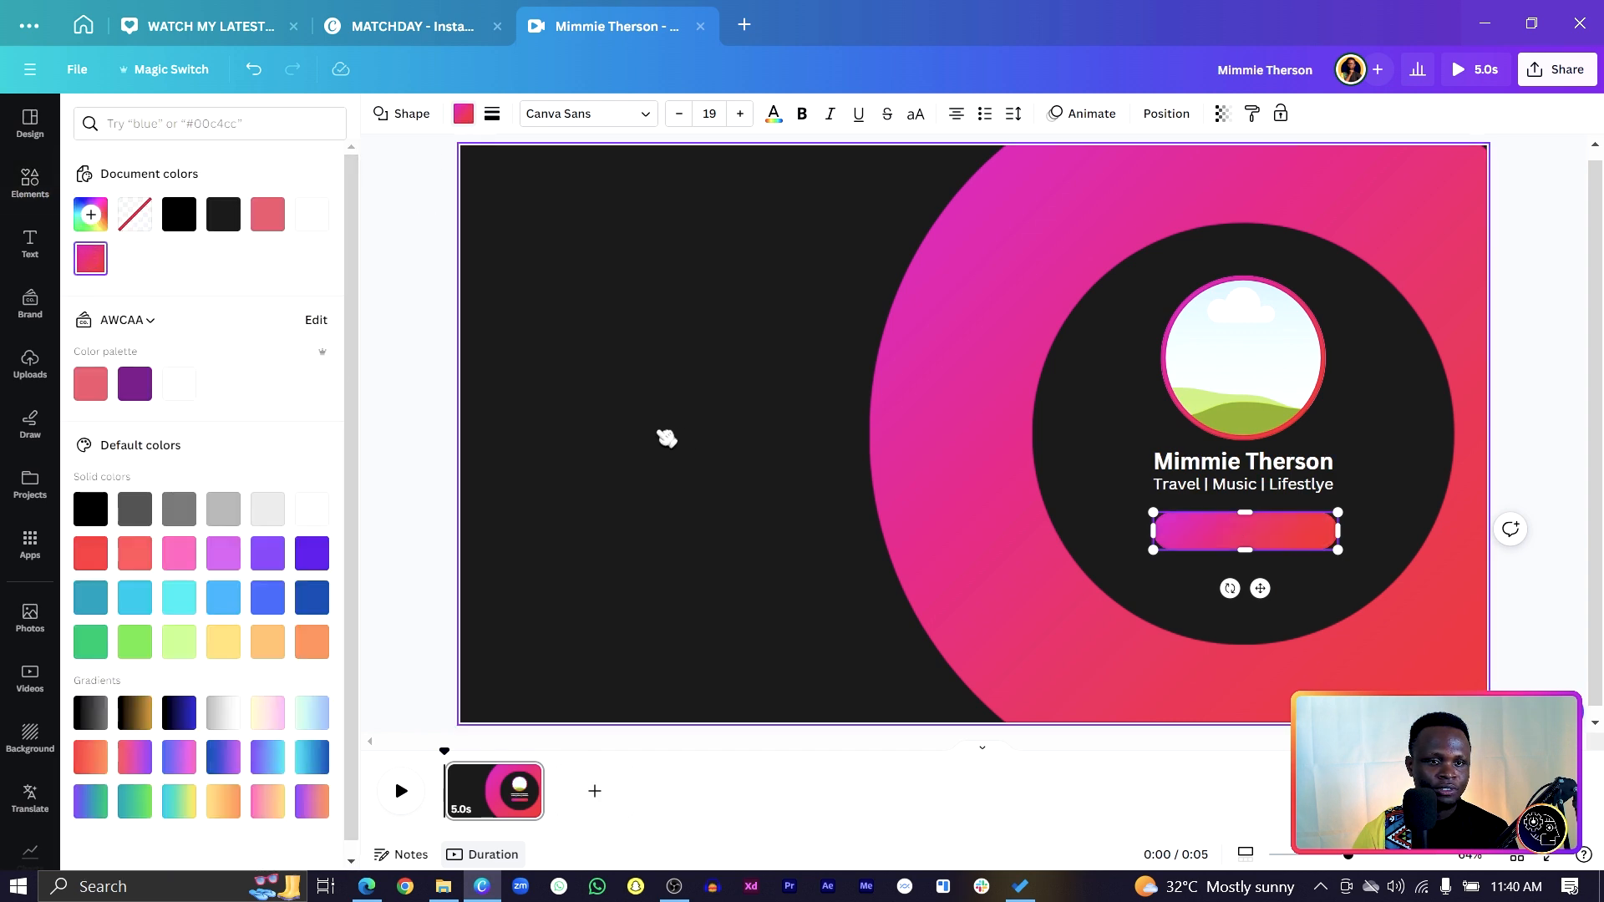
left_click(693, 442)
Copy the name text onto the pill and retype it as SUBSCRIBE.
left_click(1181, 466)
left_click_drag(1182, 467, 1204, 532)
double_click(1204, 532)
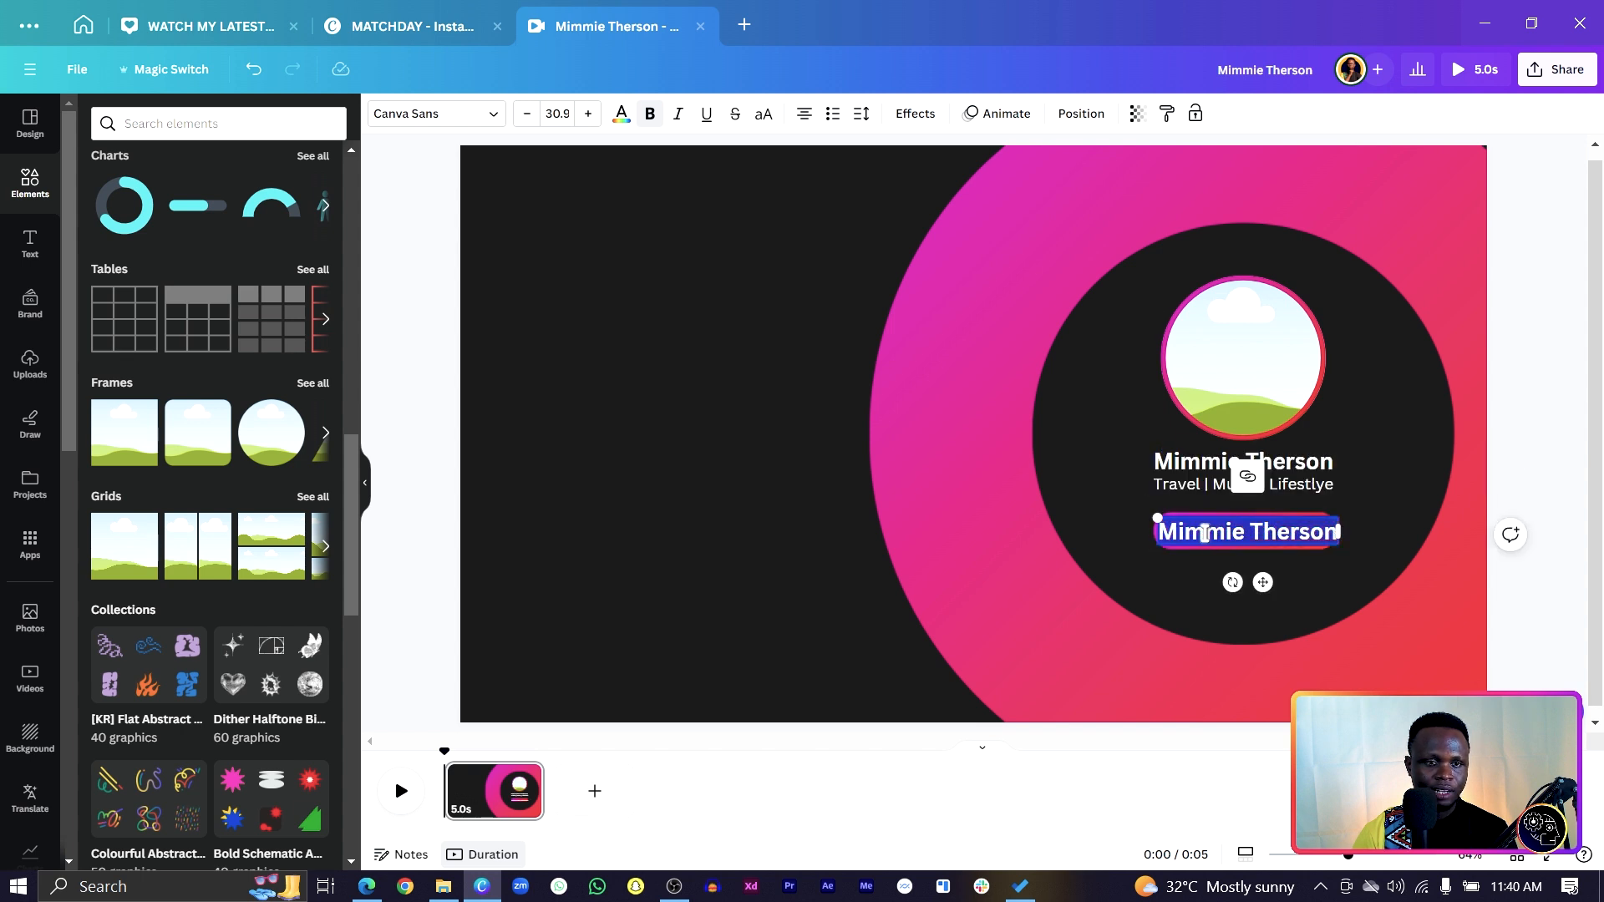
key("Caps_Lock")
type("SUBSCRIBB")
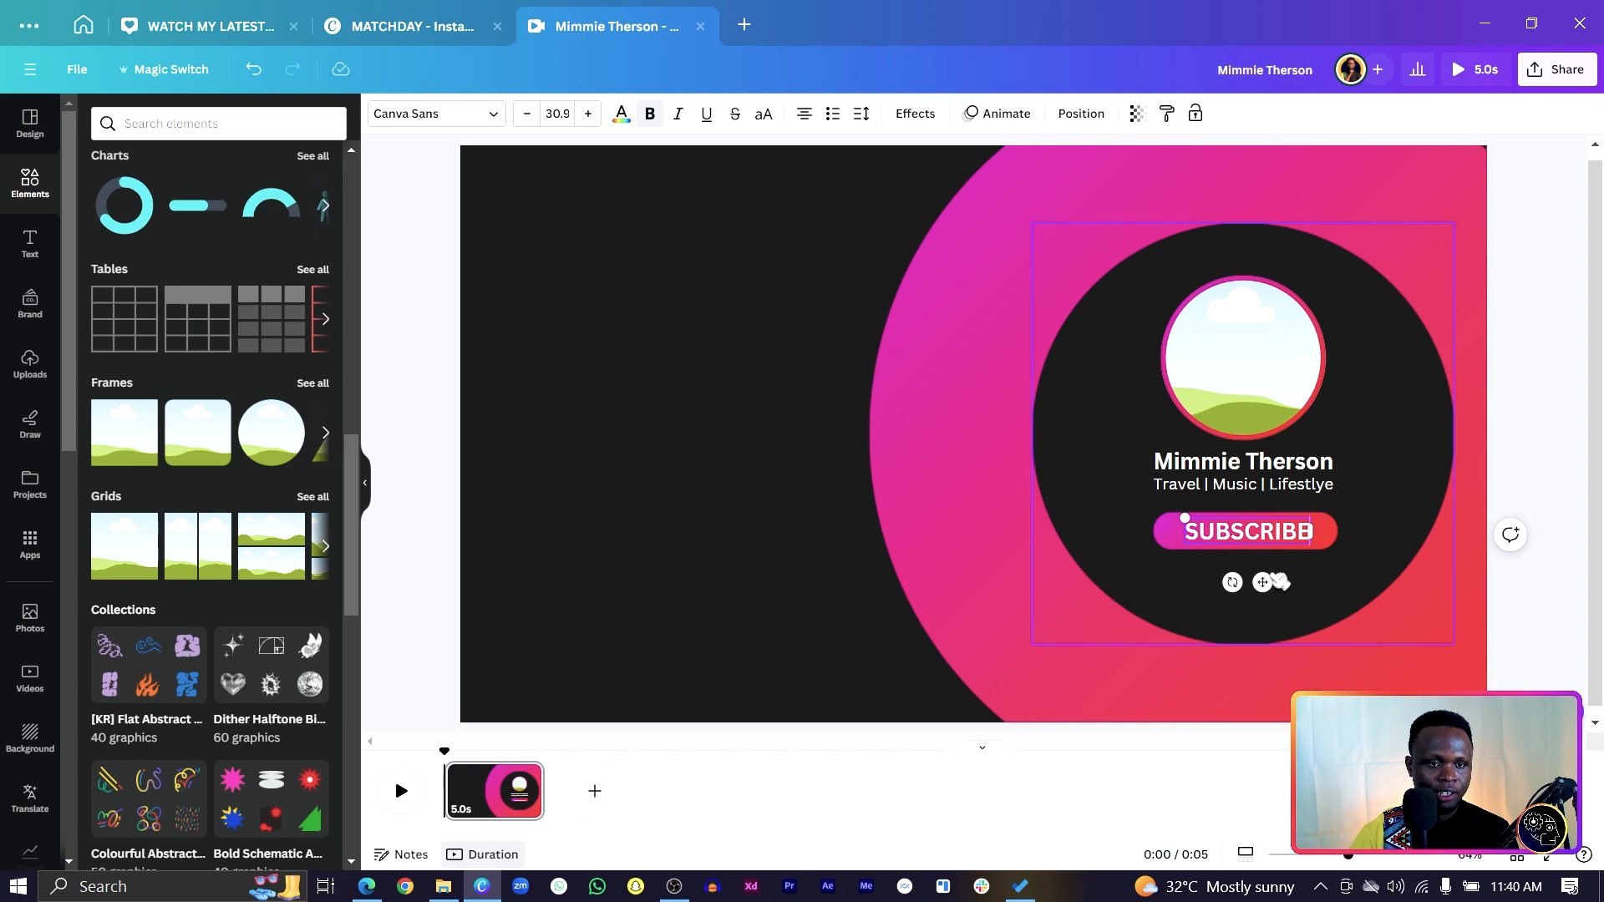
left_click_drag(1270, 586, 1268, 582)
Group the SUBSCRIBE label with the pill into one button.
left_click(1170, 539)
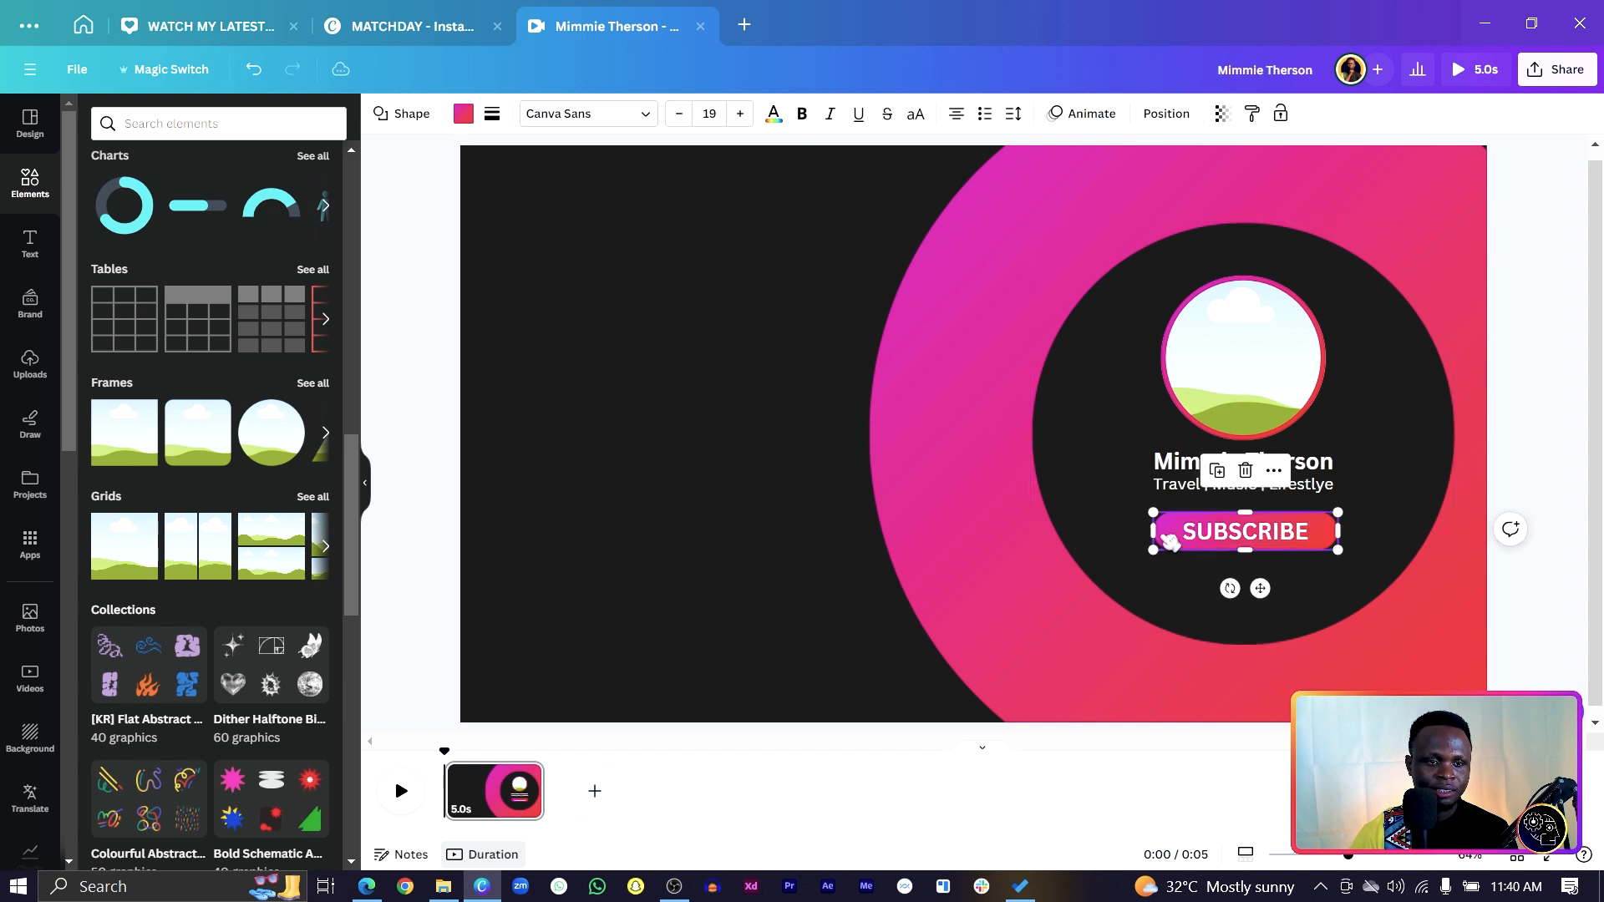
left_click(1181, 525)
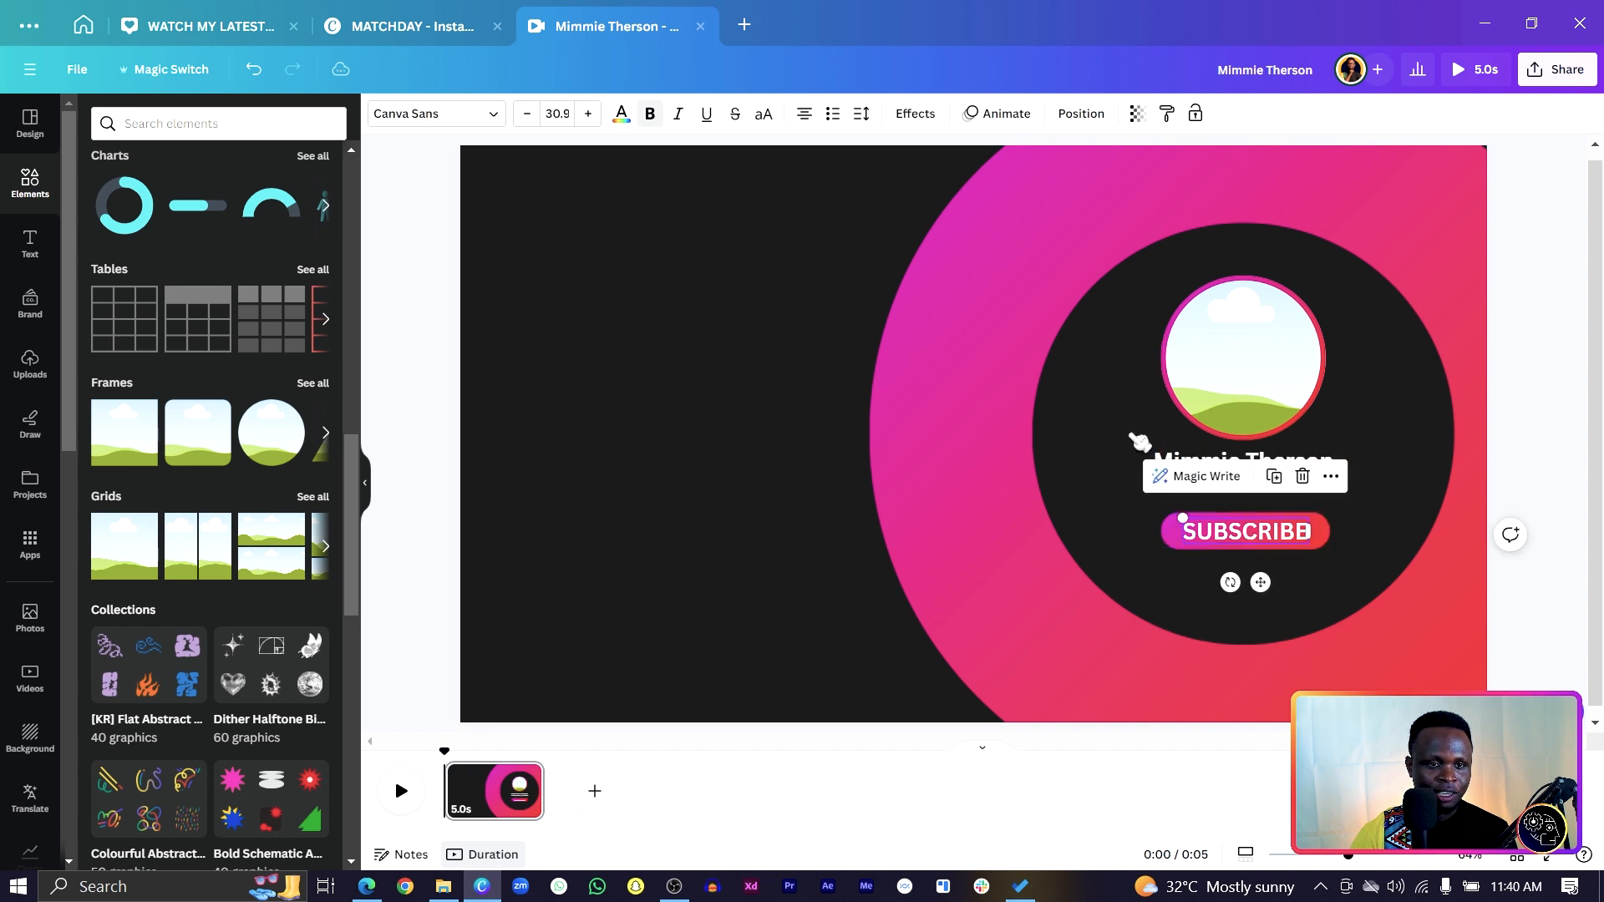
left_click(680, 433)
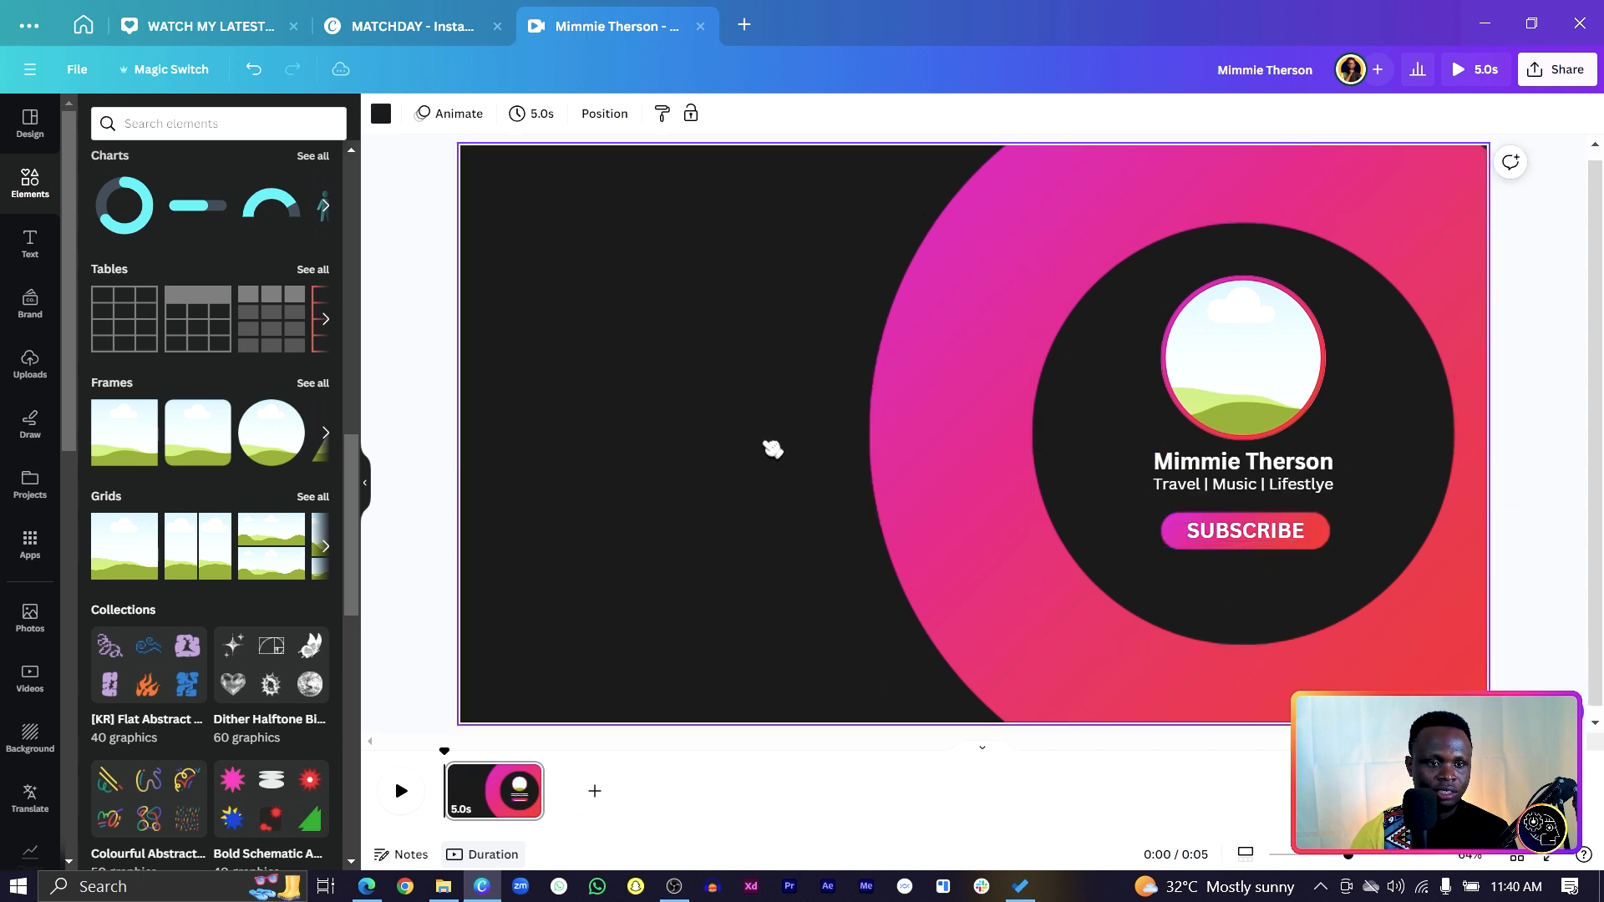
left_click(1203, 545)
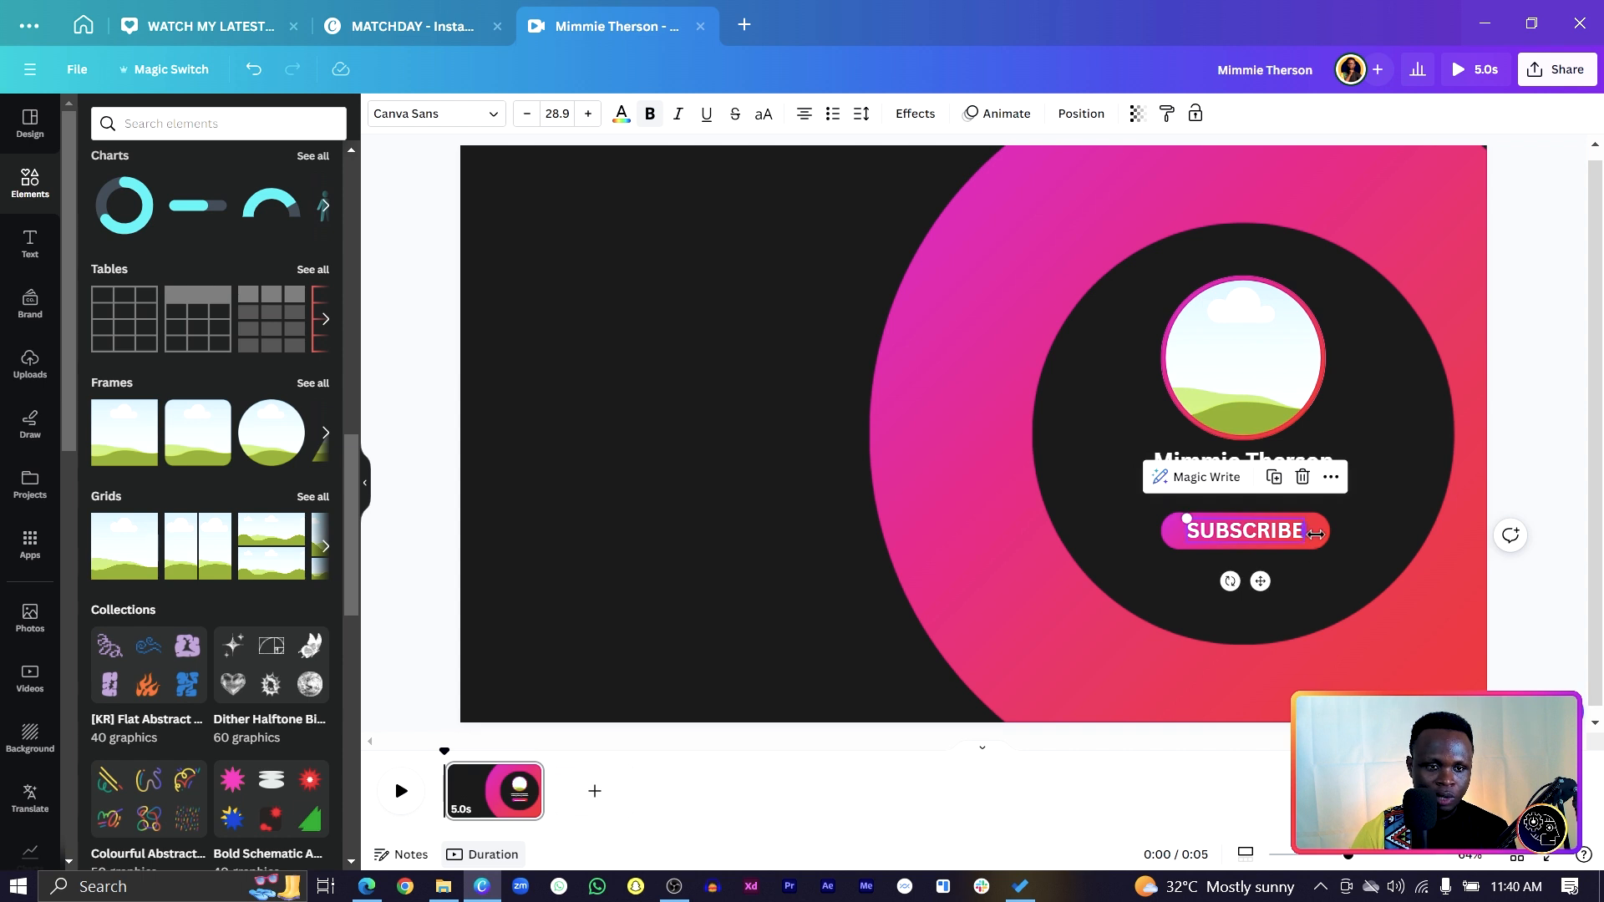
left_click(1333, 544)
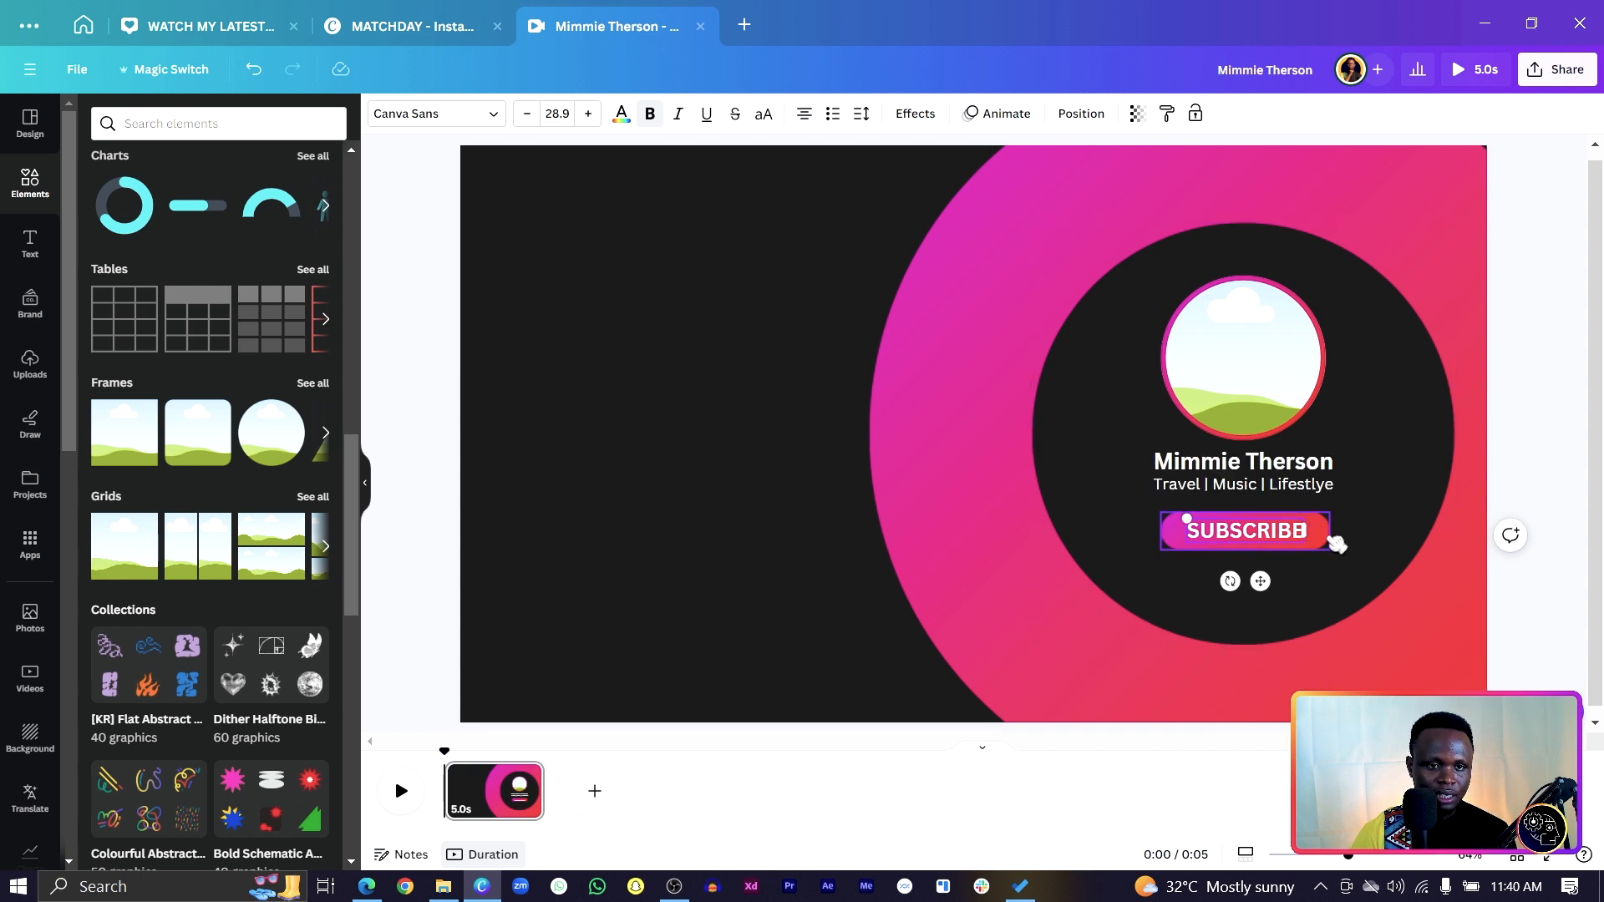
left_click(1266, 541)
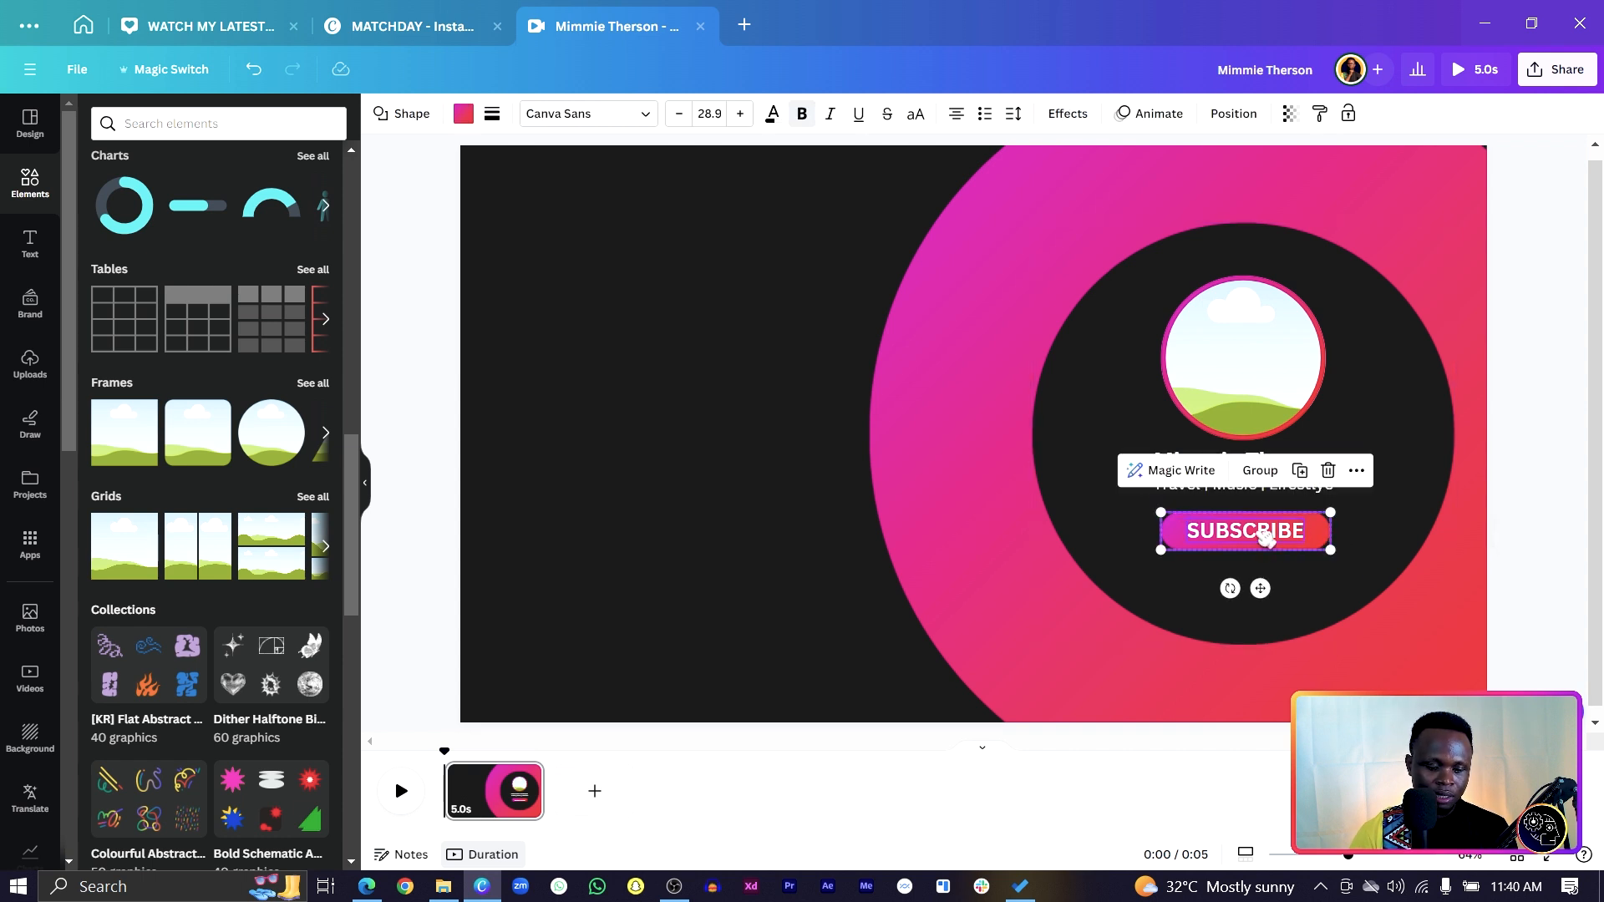
key("ctrl+g")
right_click(1266, 539)
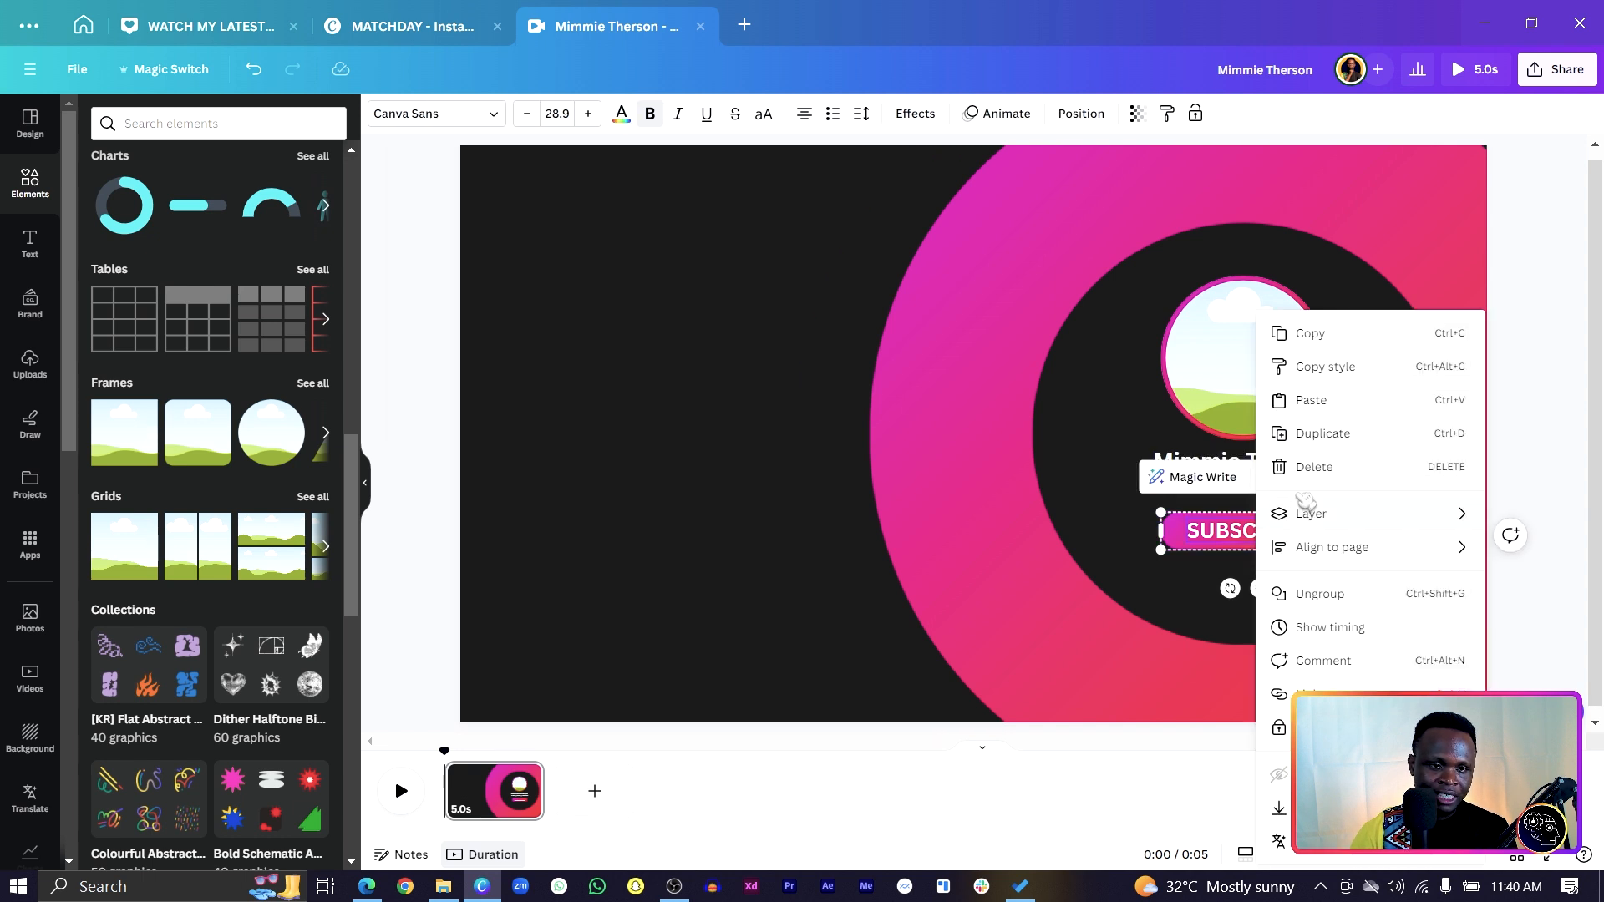
left_click(633, 458)
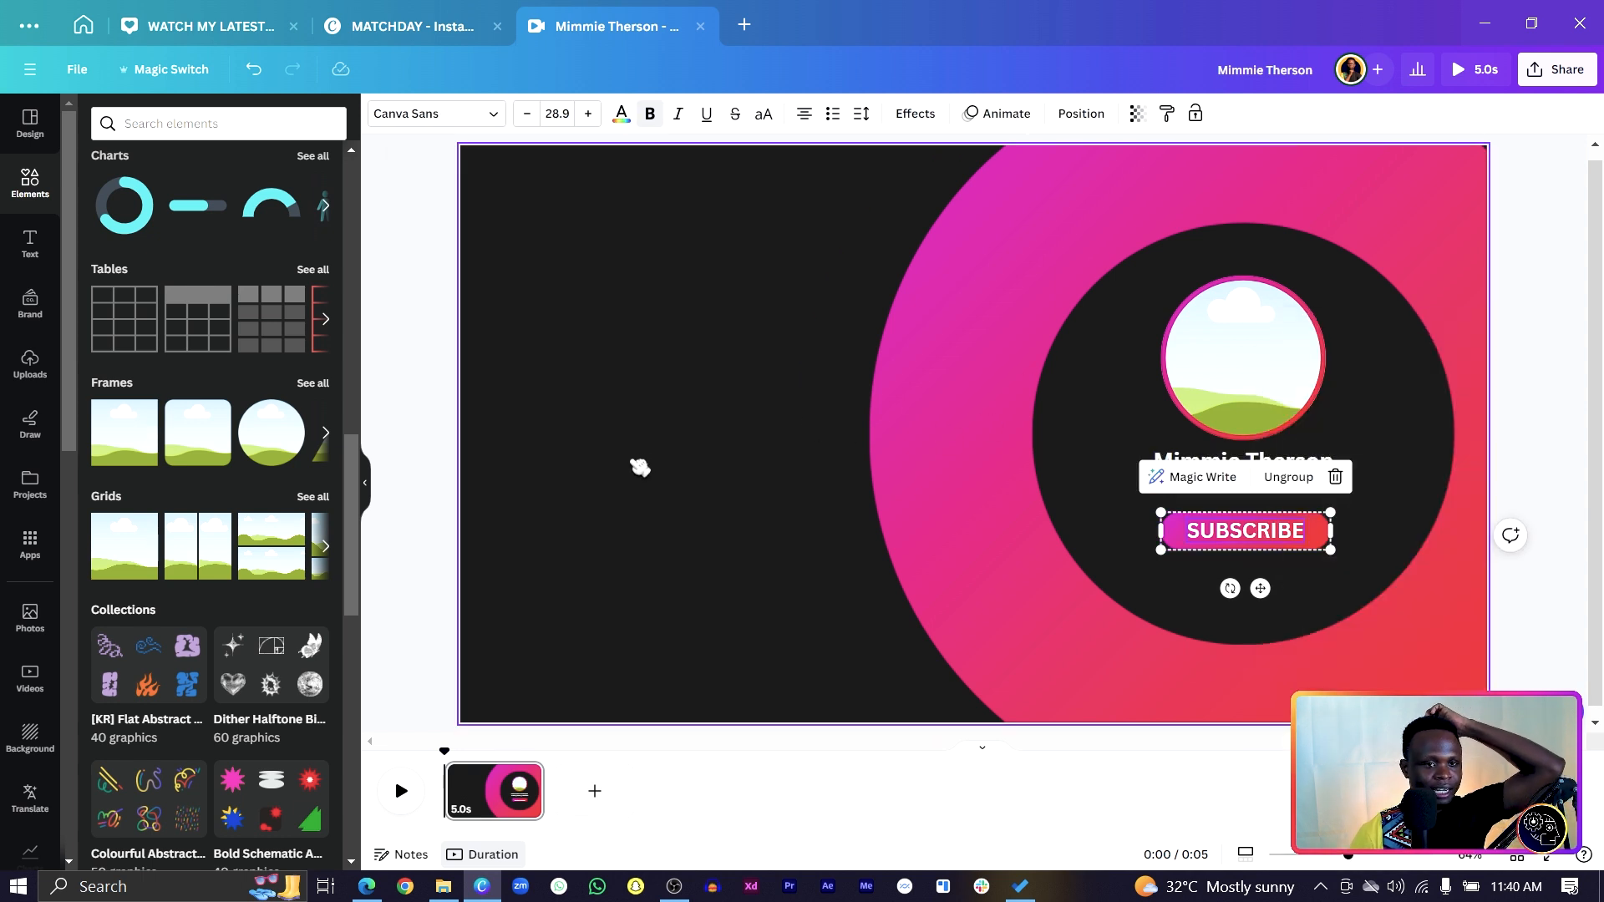
left_click(633, 461)
Nudge the name and tagline down slightly together.
left_click(1245, 462)
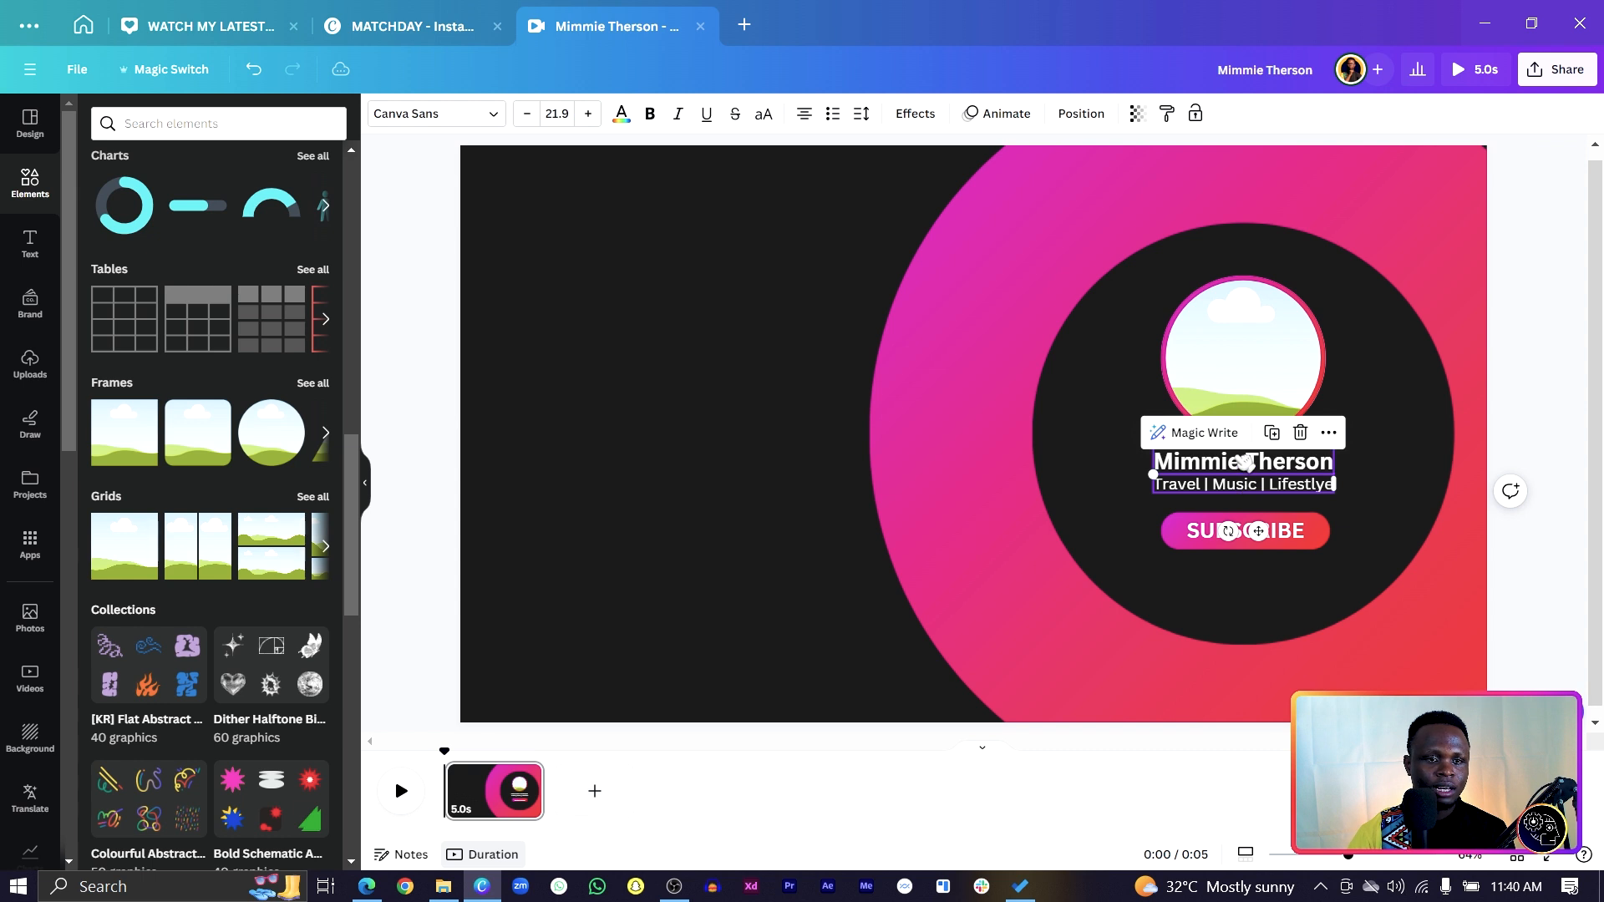
left_click(1240, 469, "shift")
key("Down")
key("Down")
key("Down")
key("Down")
key("Down")
key("Down")
key("Down")
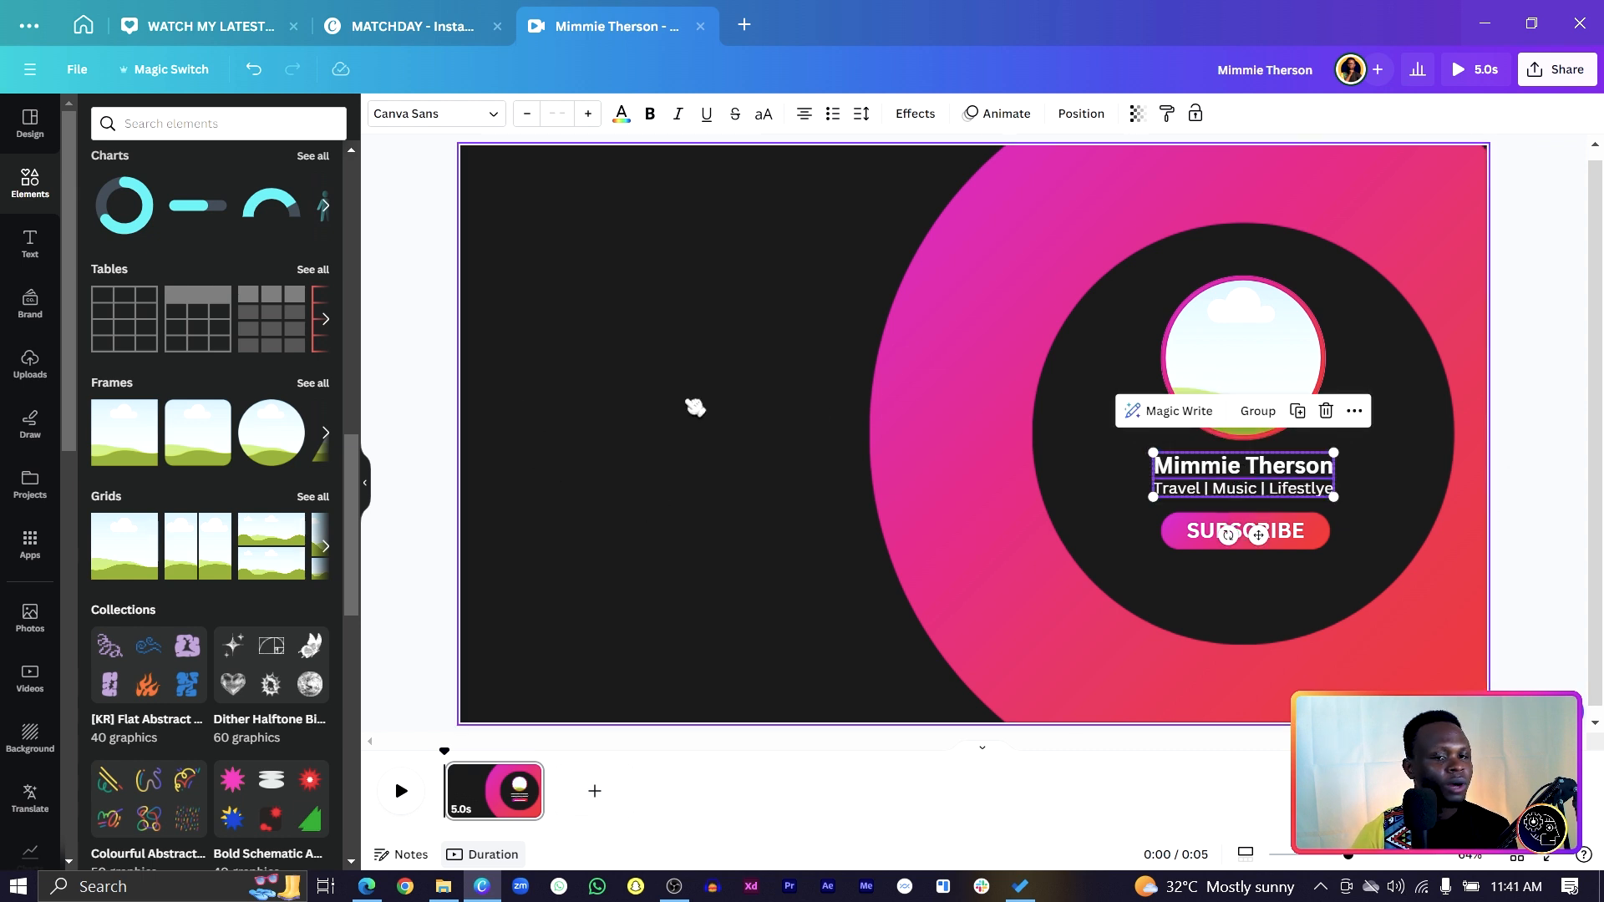
left_click(1376, 583)
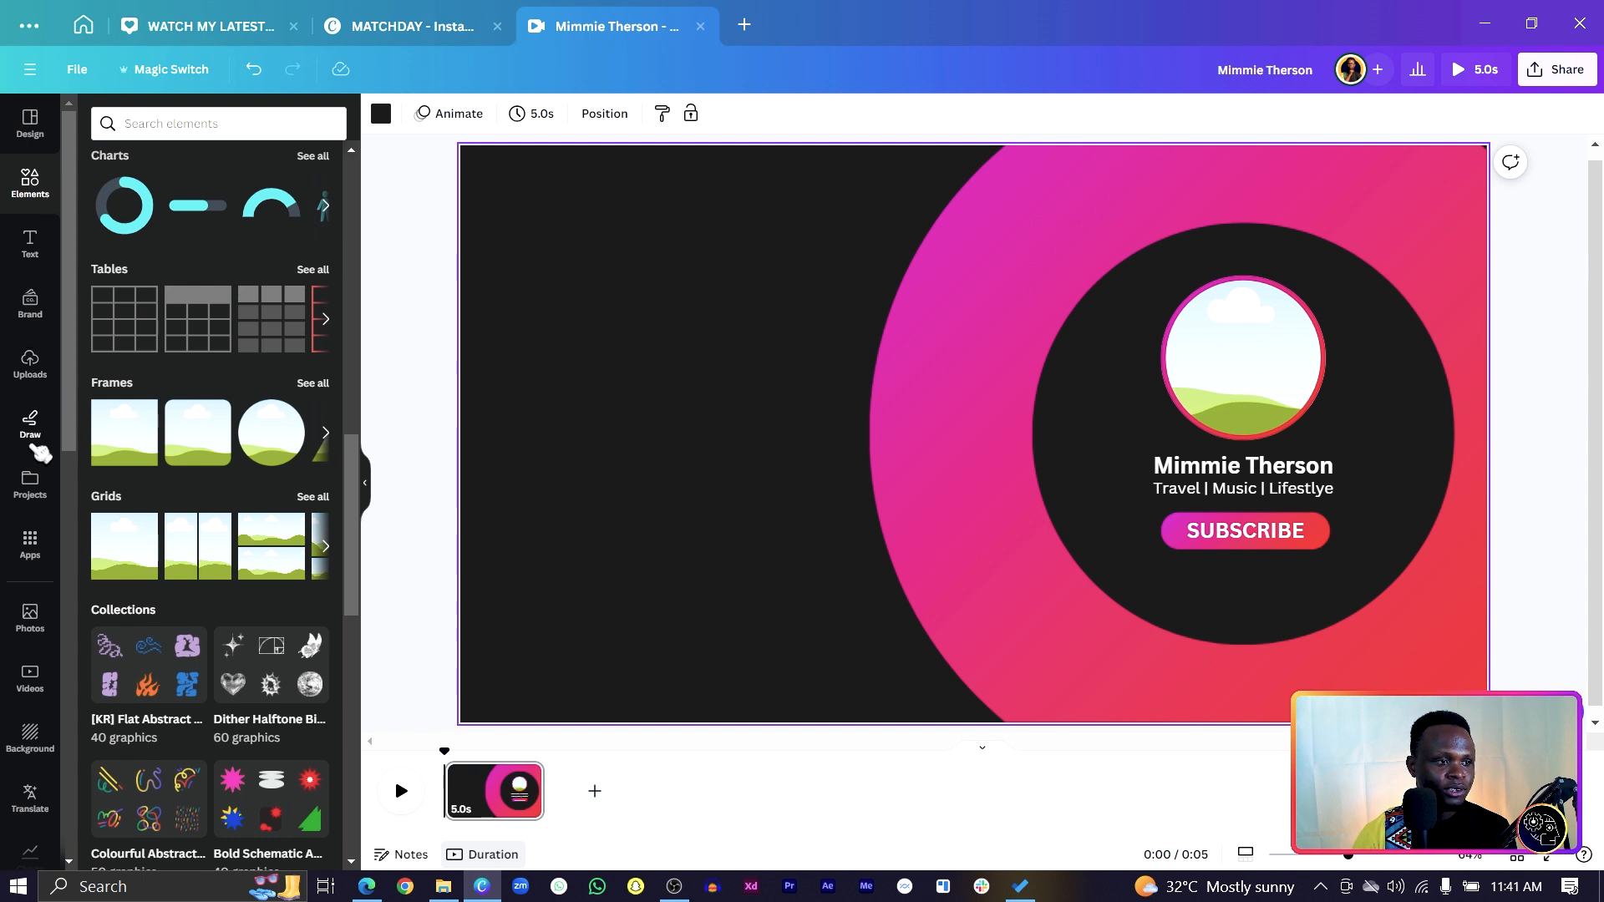
Drag a Trending stock photo of a woman from Photos into the circular frame.
left_click(46, 364)
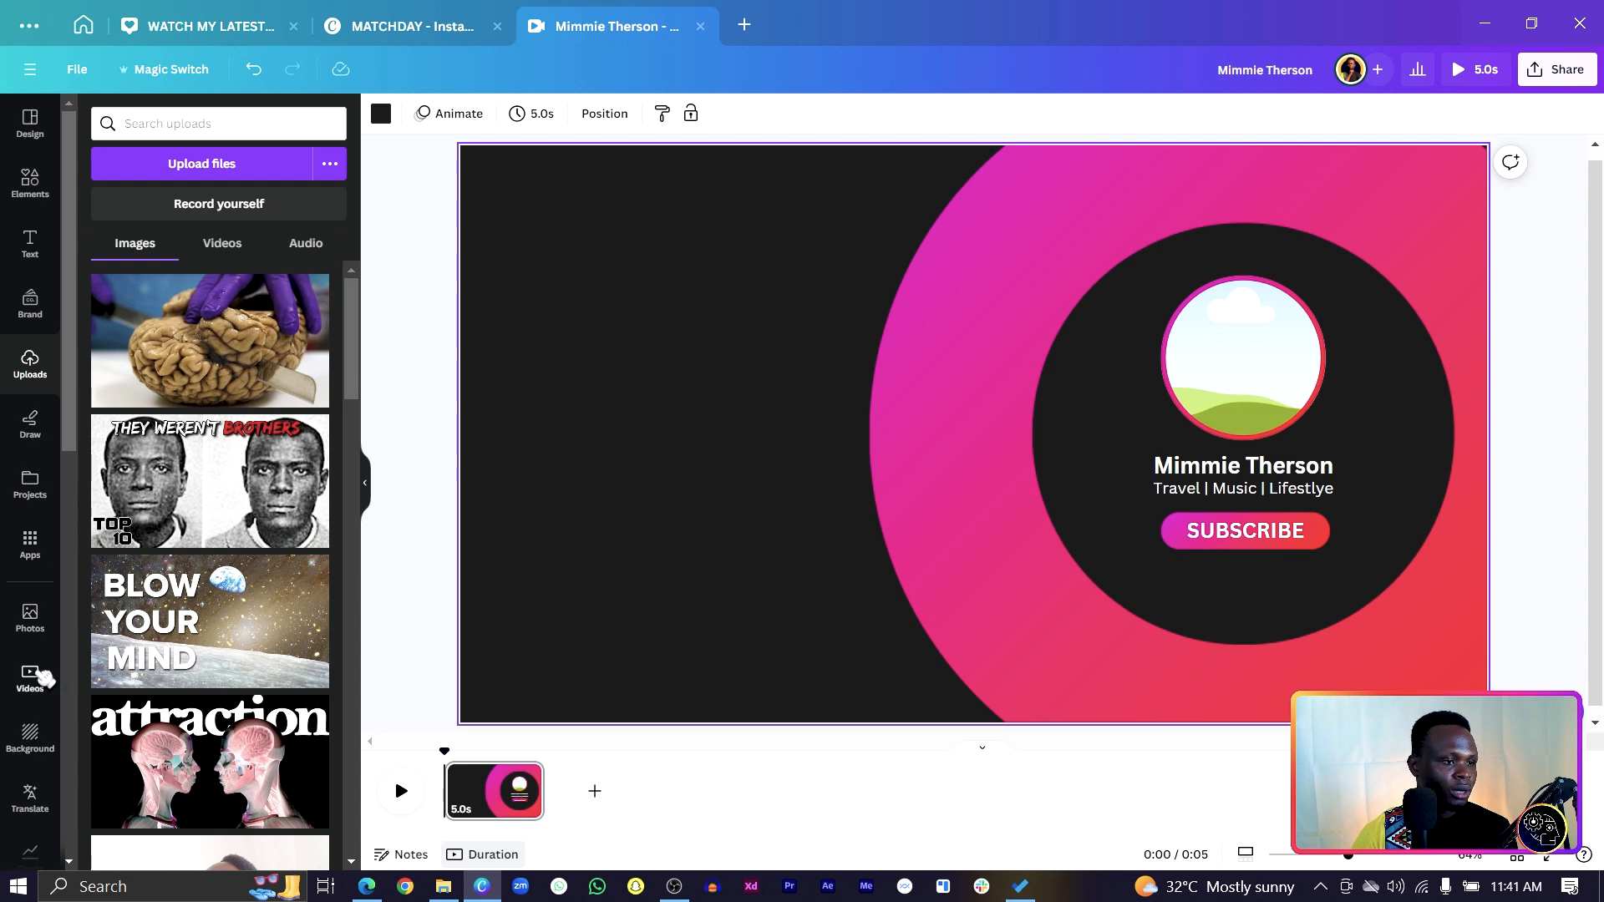
left_click(35, 618)
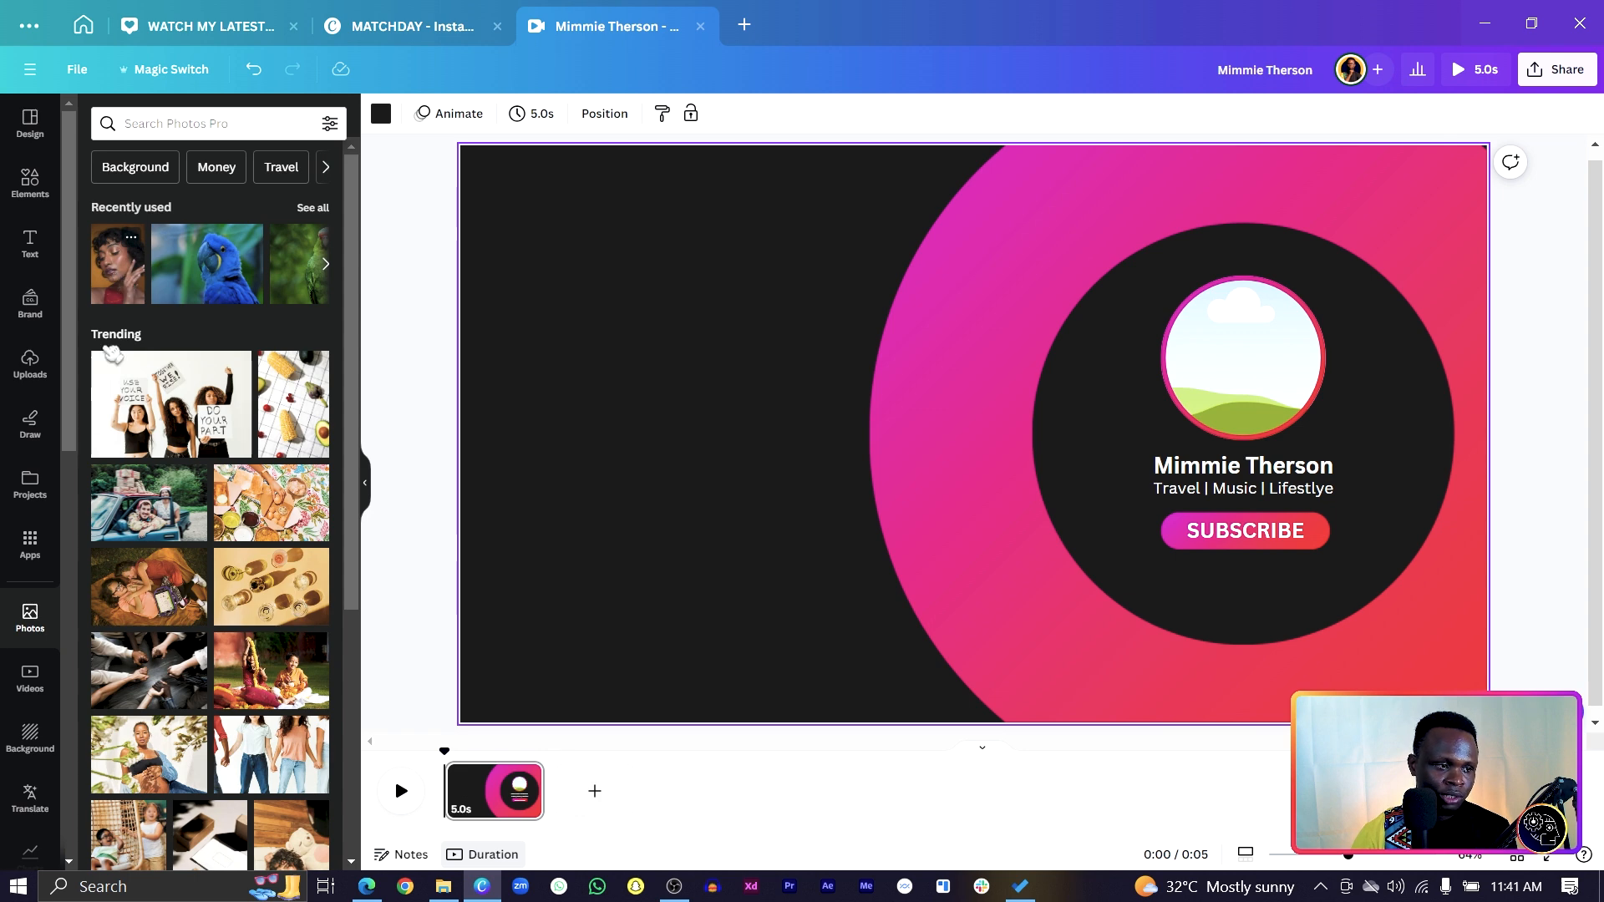
left_click_drag(142, 781, 1238, 405)
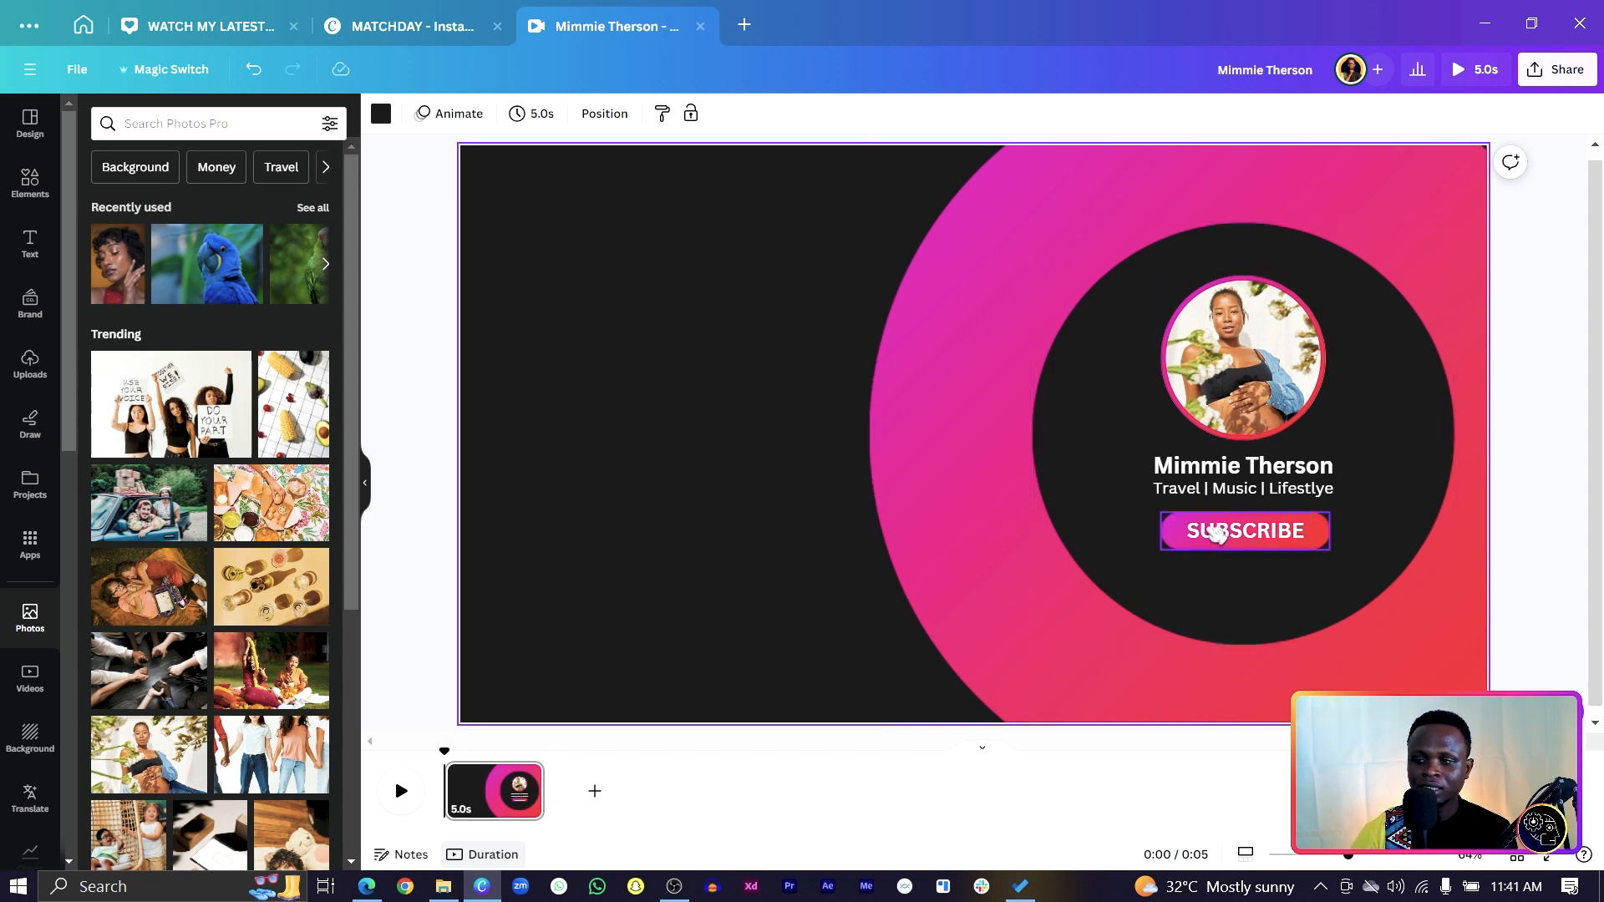
left_click(1243, 586)
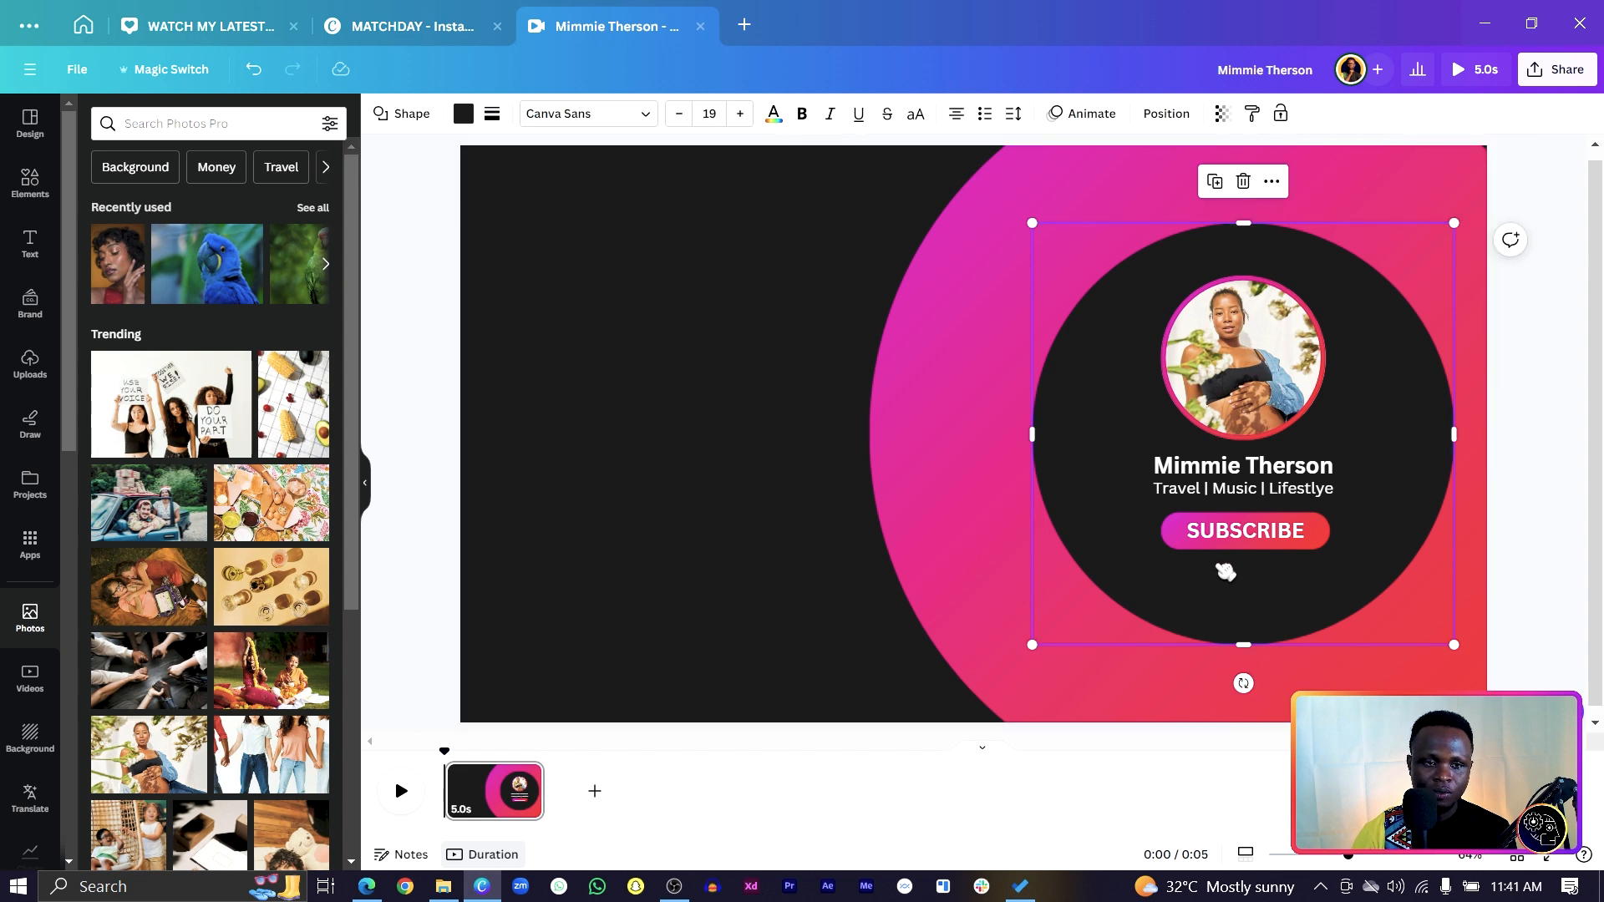
Centre the photo, name, tagline and SUBSCRIBE button group inside the circle.
left_click(1242, 543)
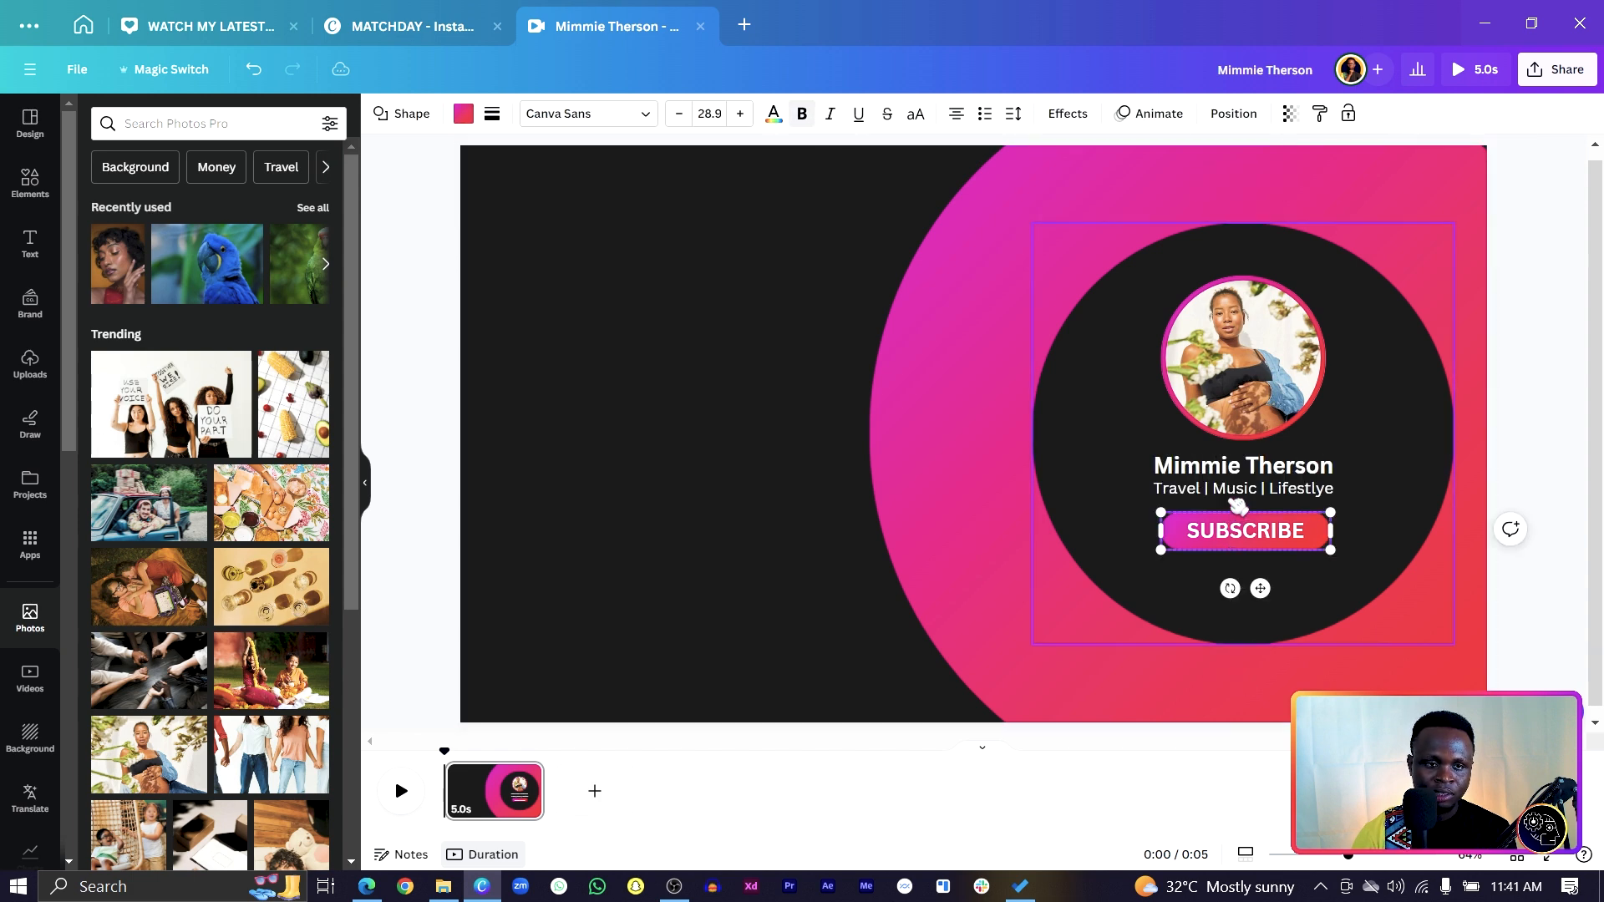
left_click(1236, 418, "shift")
left_click_drag(1235, 412, 1229, 439)
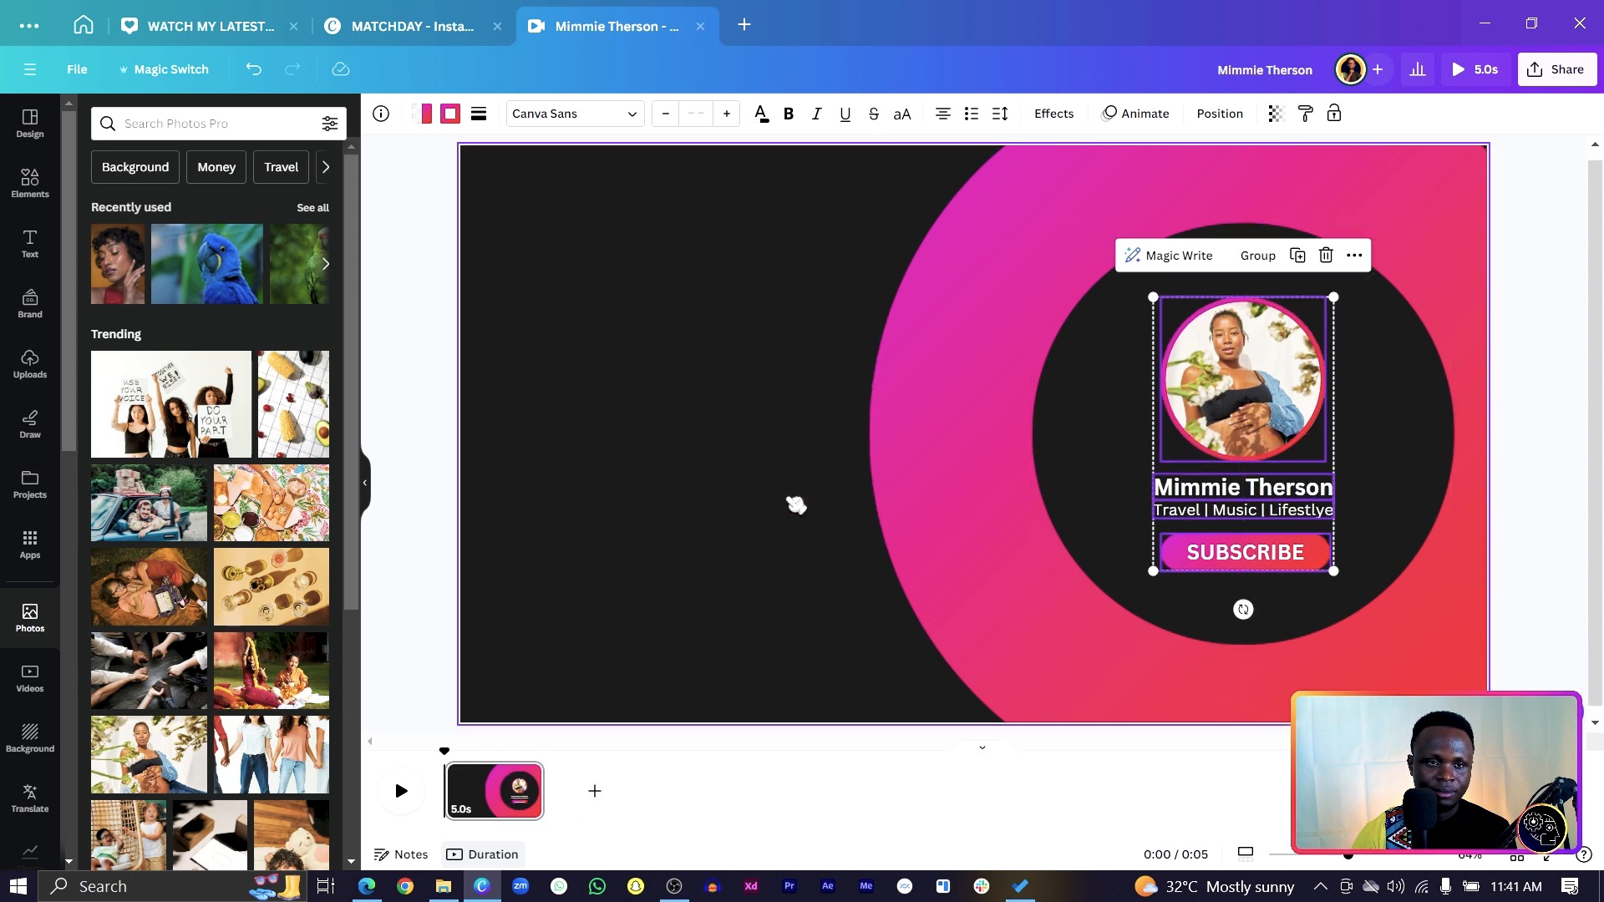
left_click(787, 504)
Shrink the dark circle to 713 × 713, then resize the pink ring and shift it right.
left_click(1160, 525)
left_click_drag(1034, 647, 1071, 659)
left_click(1040, 681)
scroll(849, 736, "down", 2)
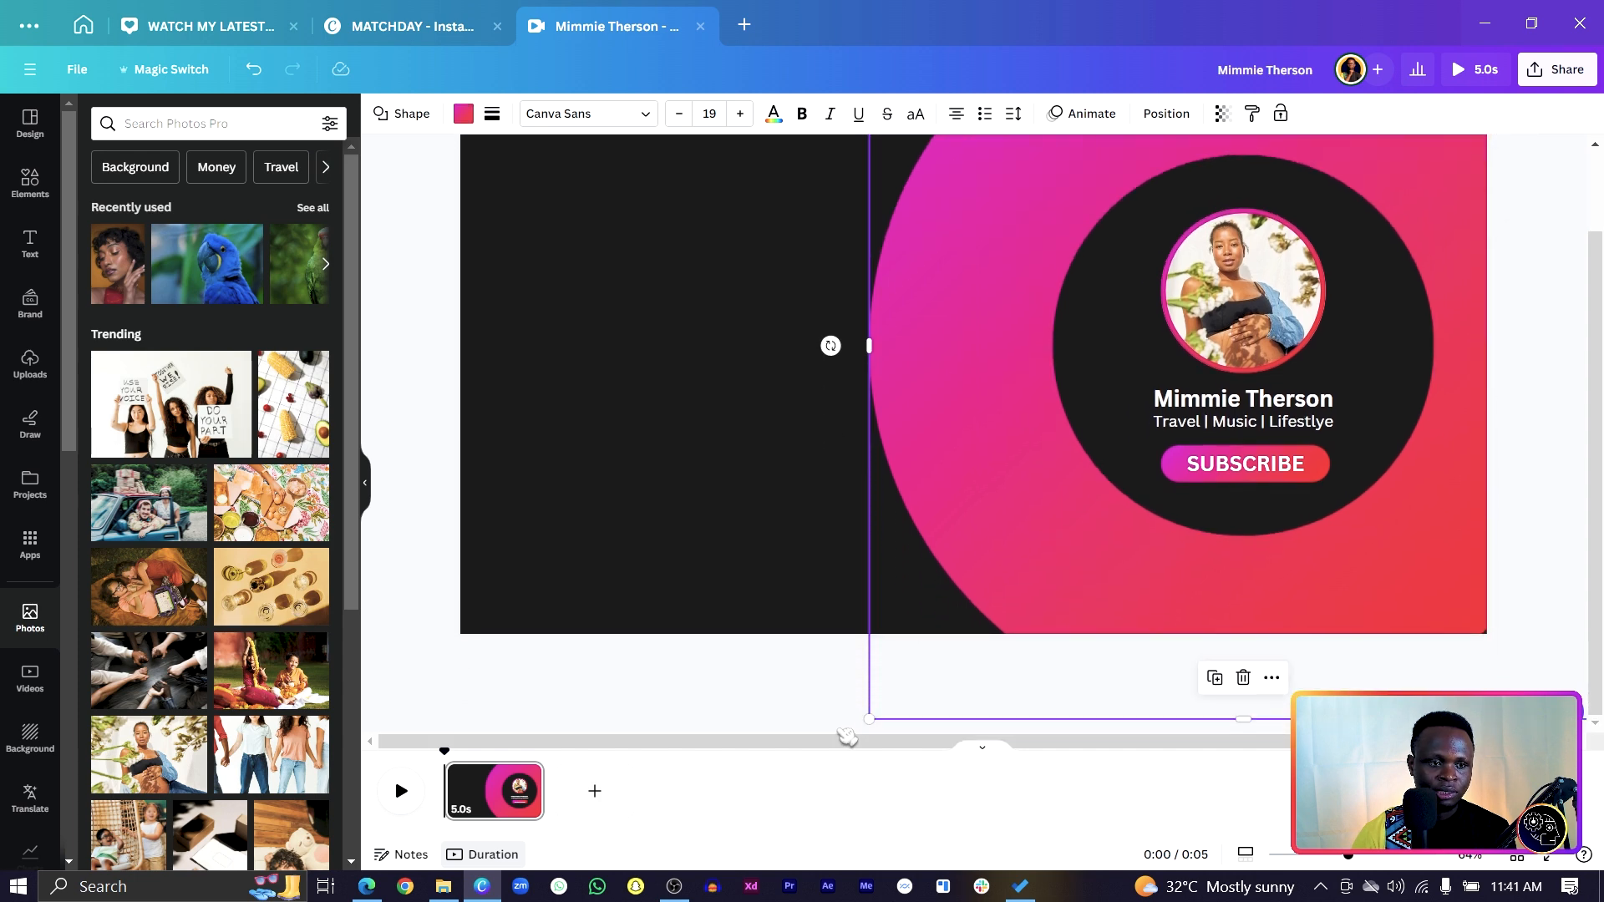
left_click_drag(864, 718, 875, 718)
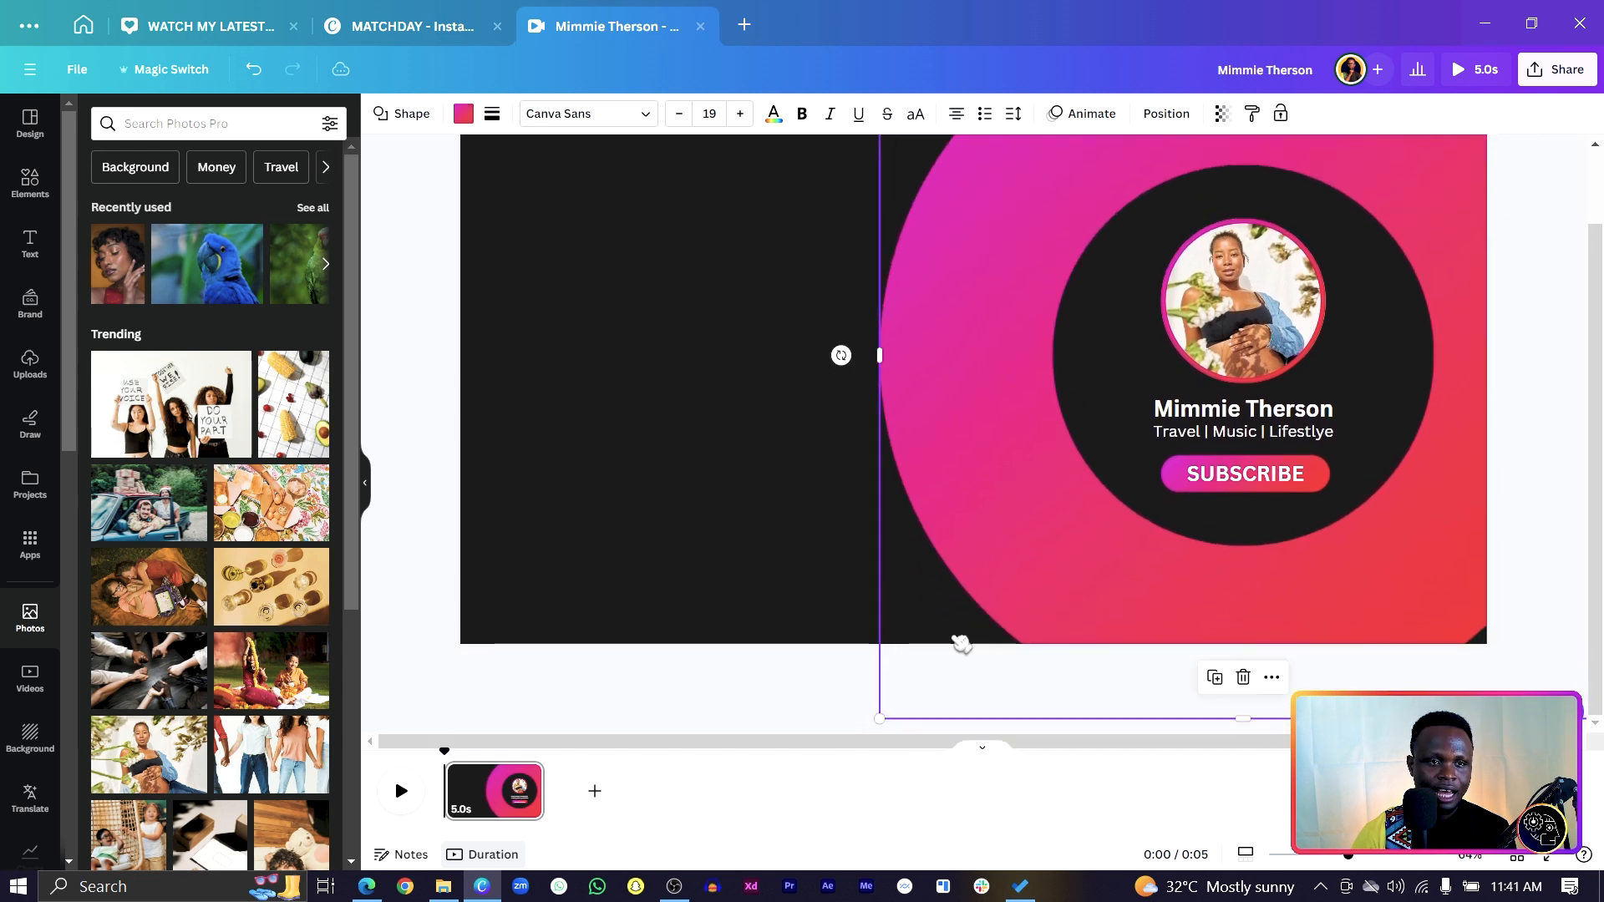
left_click_drag(986, 561, 1035, 566)
scroll(680, 544, "up", 2)
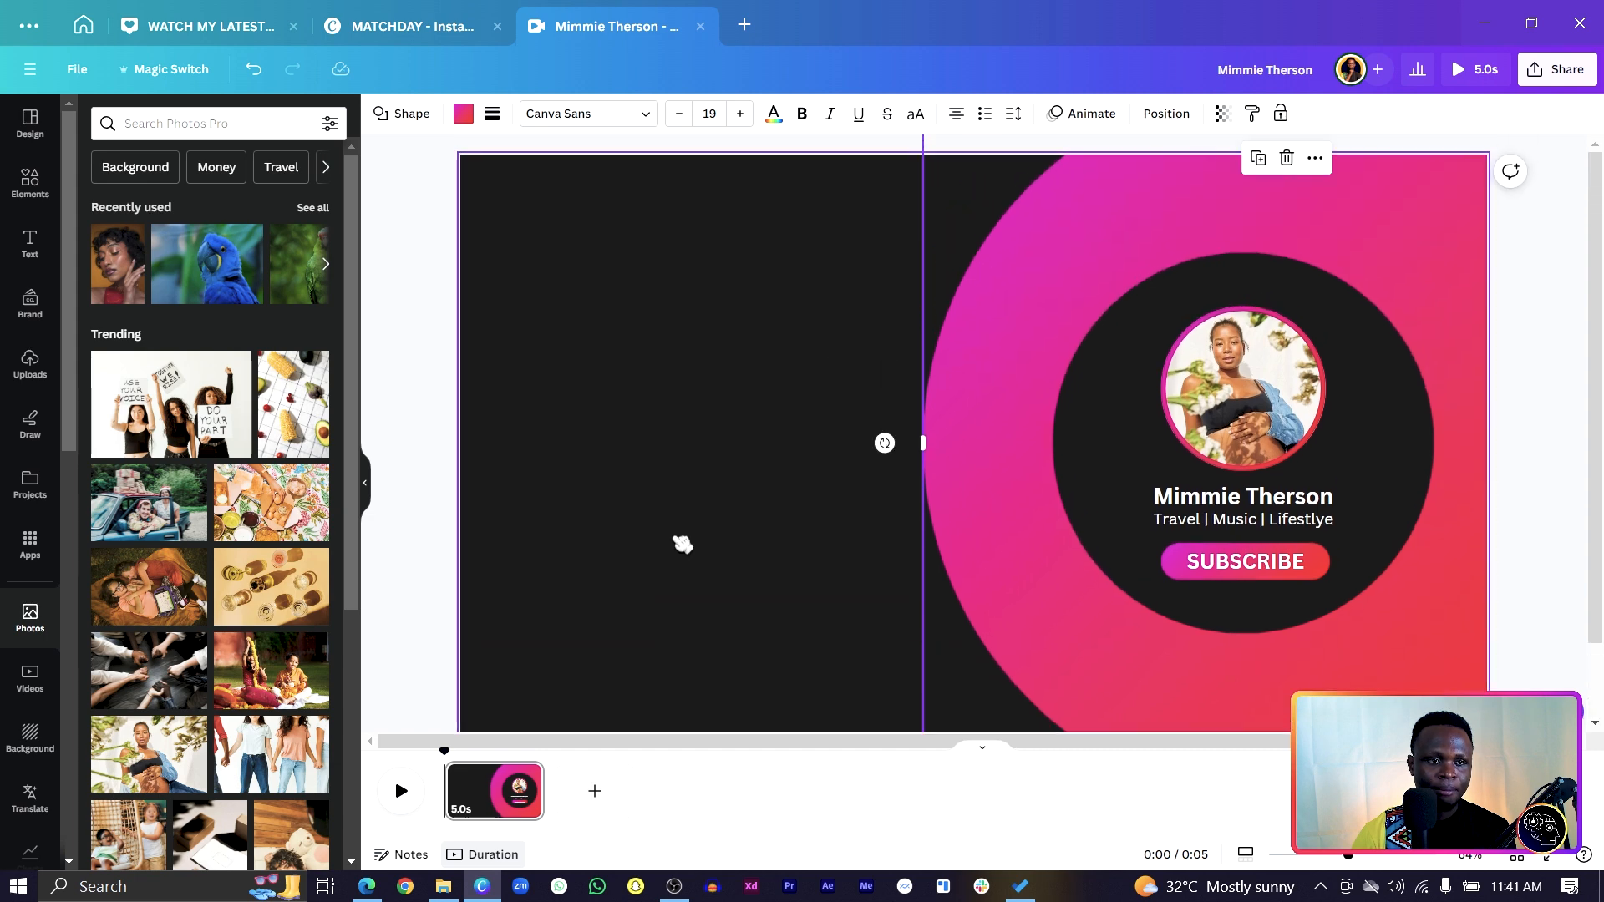
left_click(683, 544)
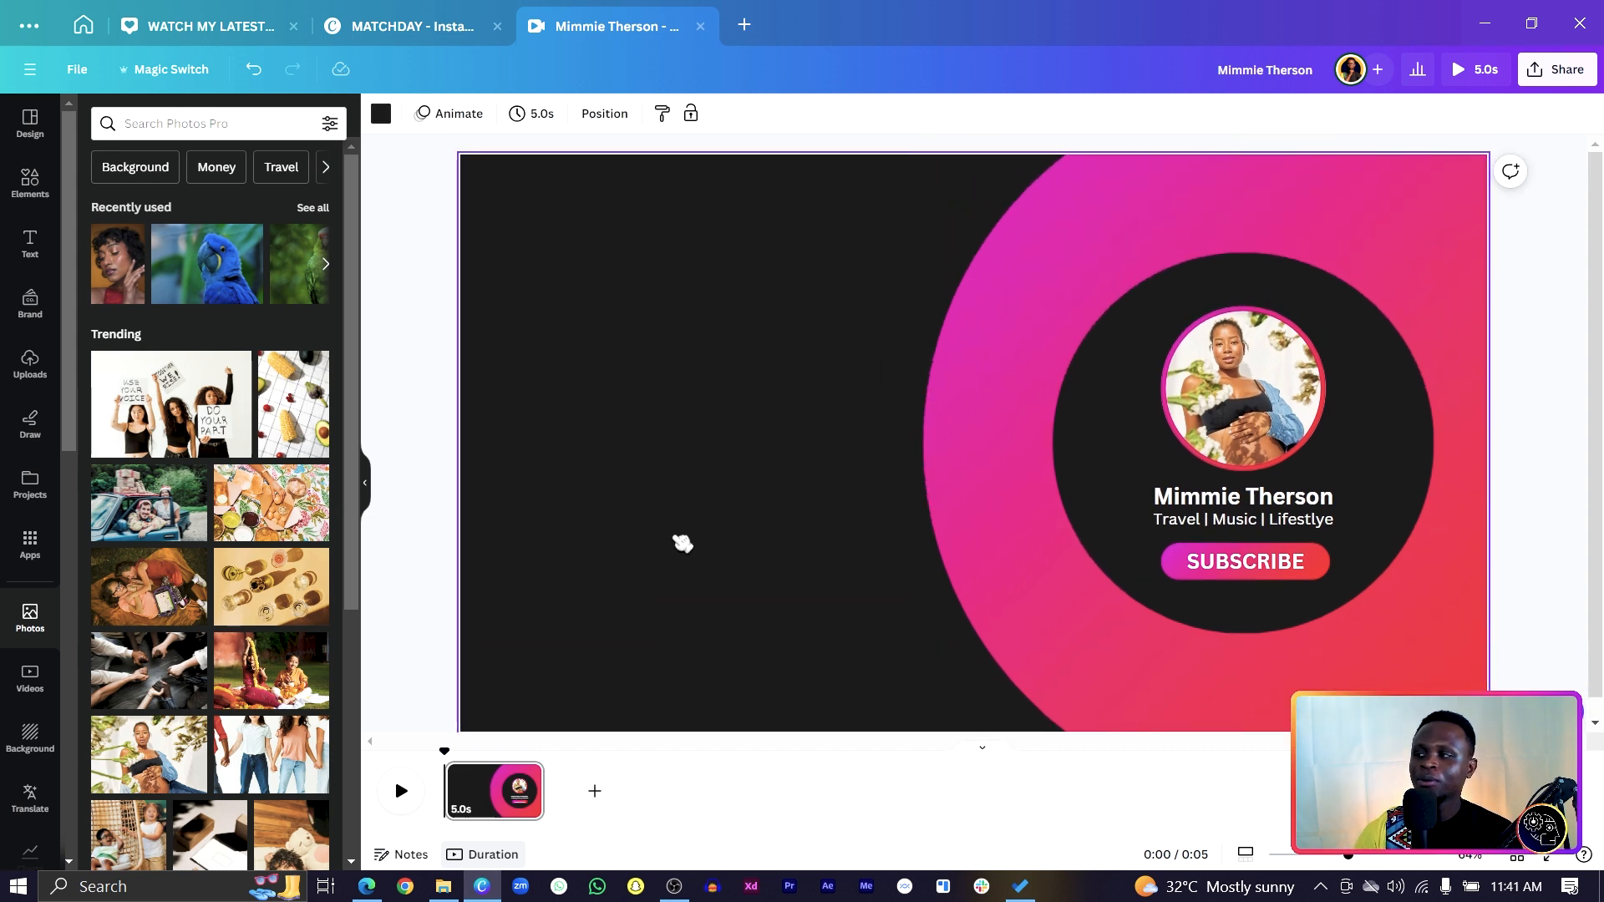
Shrink the pink gradient circle and move it into the page's top-left corner.
left_click(1050, 293)
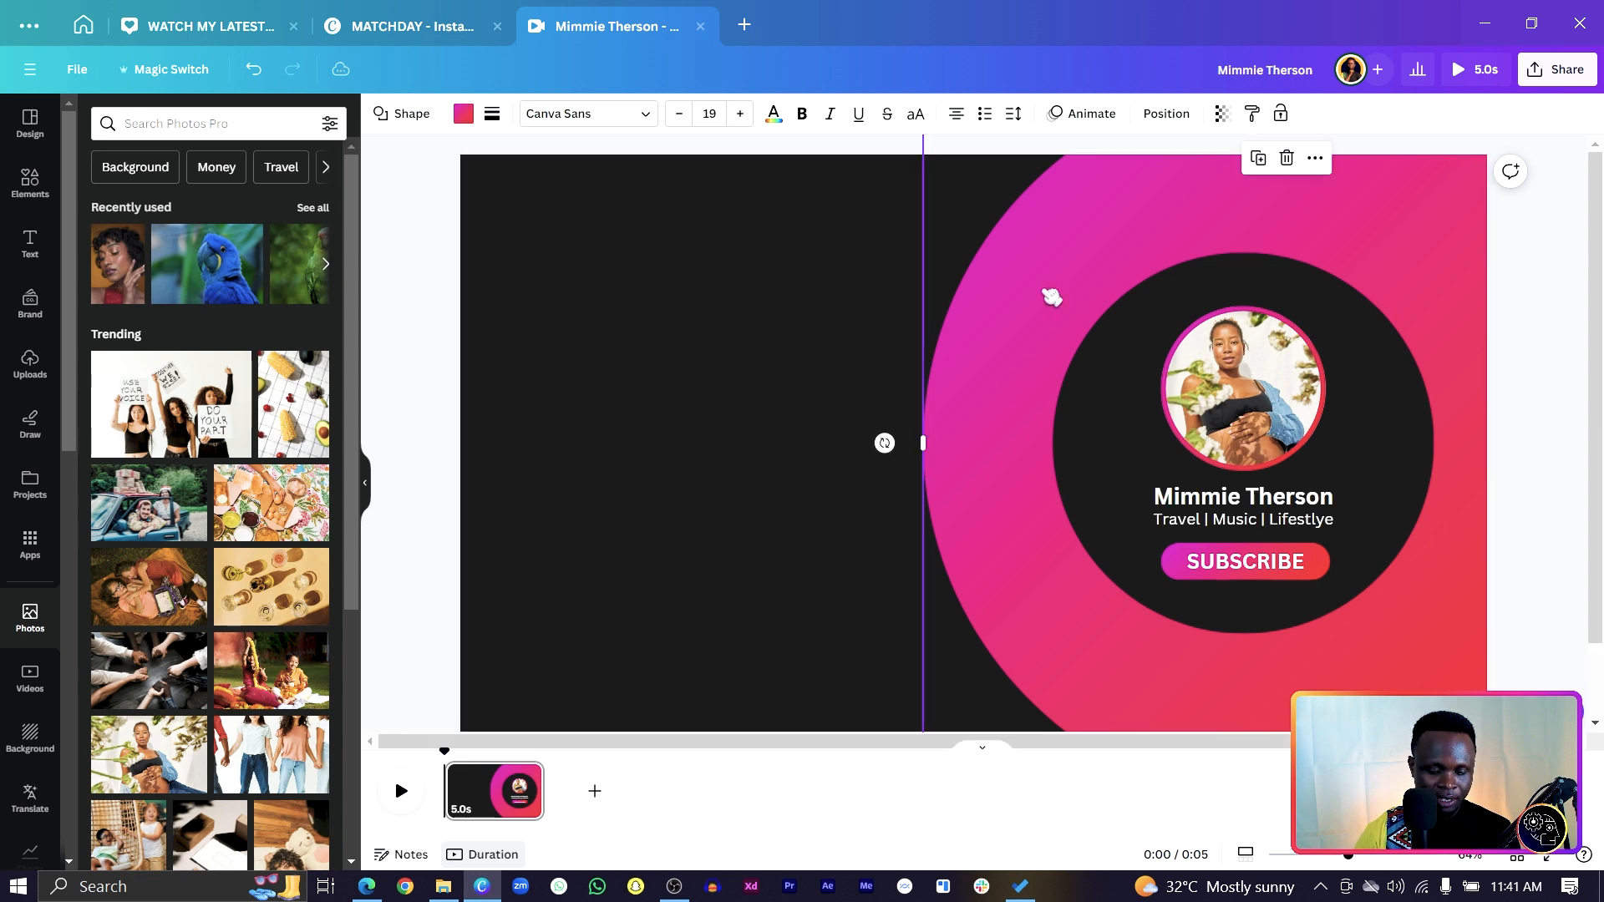
left_click_drag(1049, 293, 752, 326)
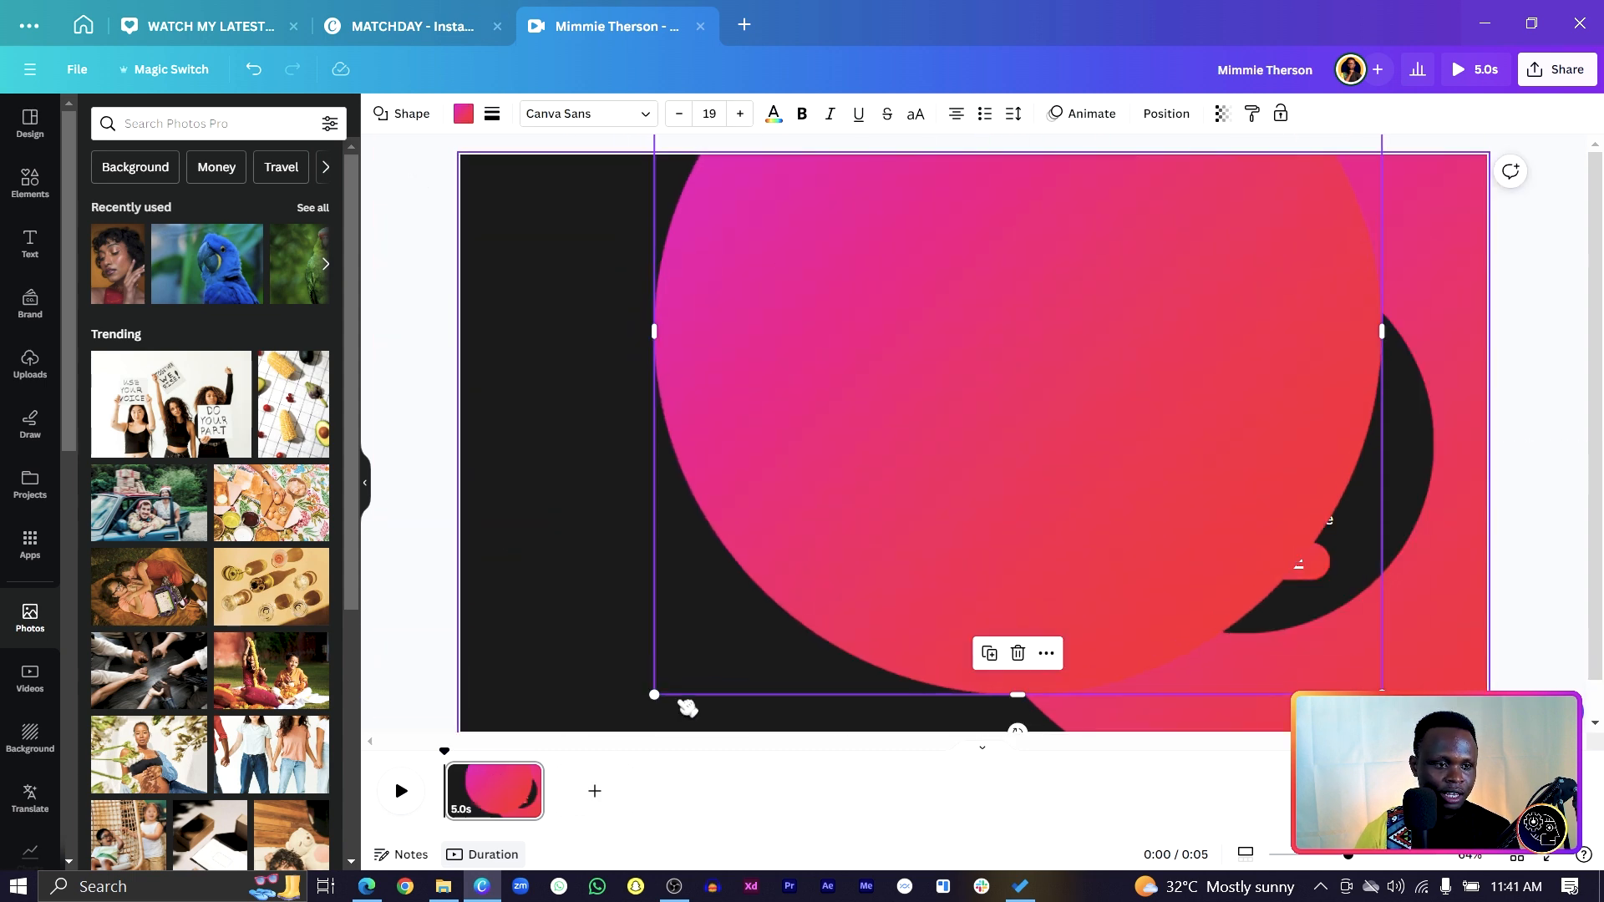
left_click_drag(651, 690, 977, 512)
left_click_drag(1019, 334, 830, 820)
Duplicate the corner circle so a second copy sits along the bottom edge.
key("ctrl+d")
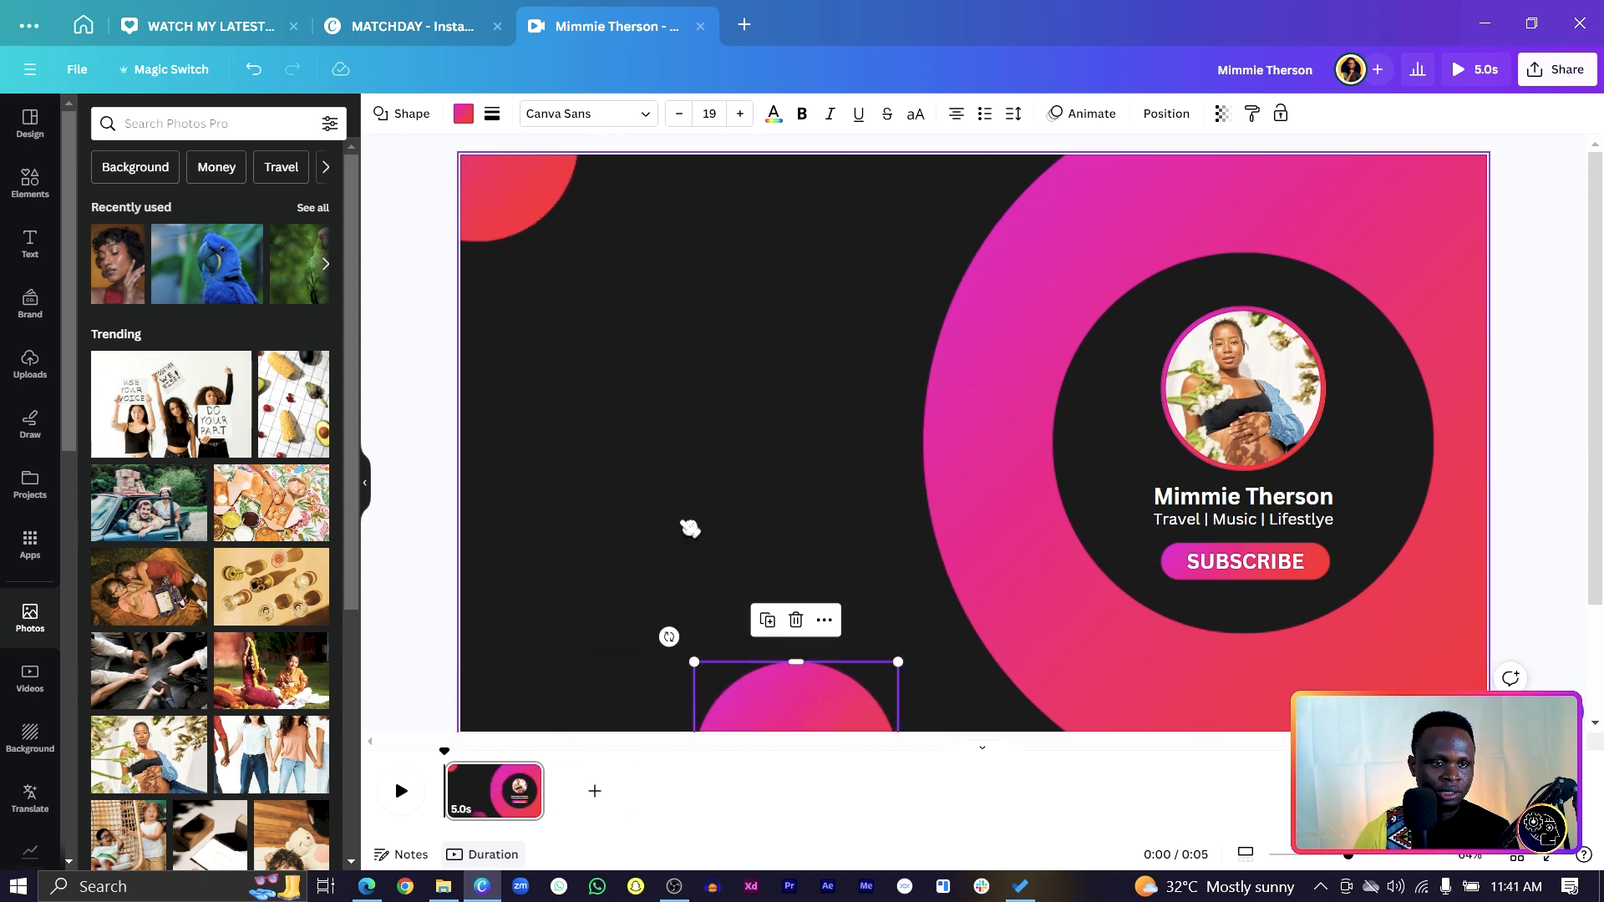
left_click(690, 528)
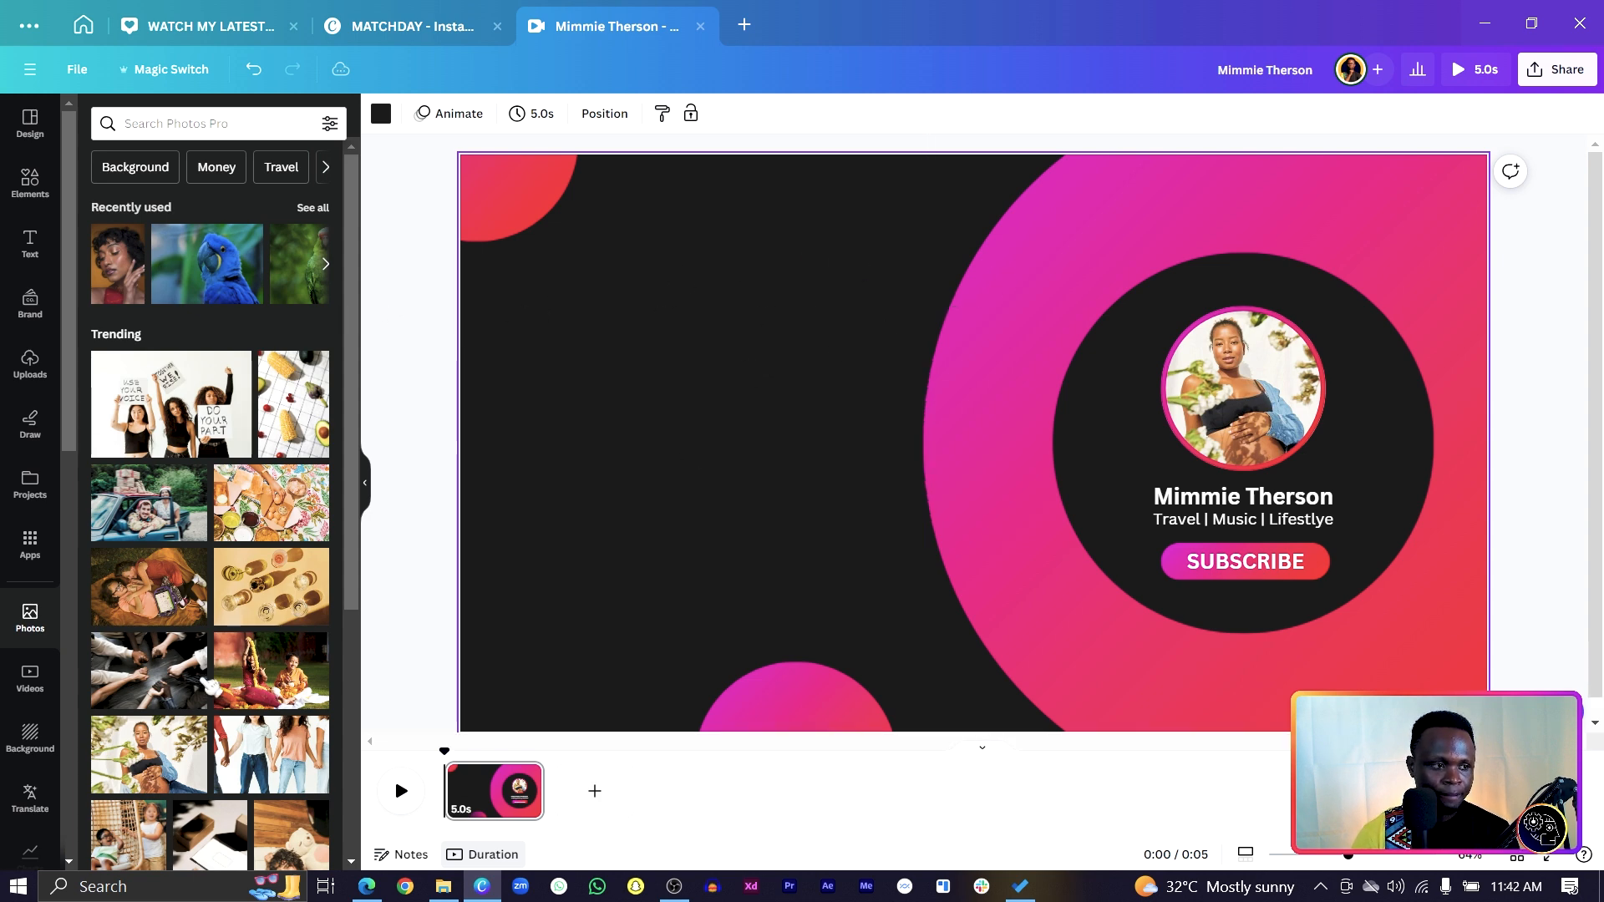
left_click(522, 201)
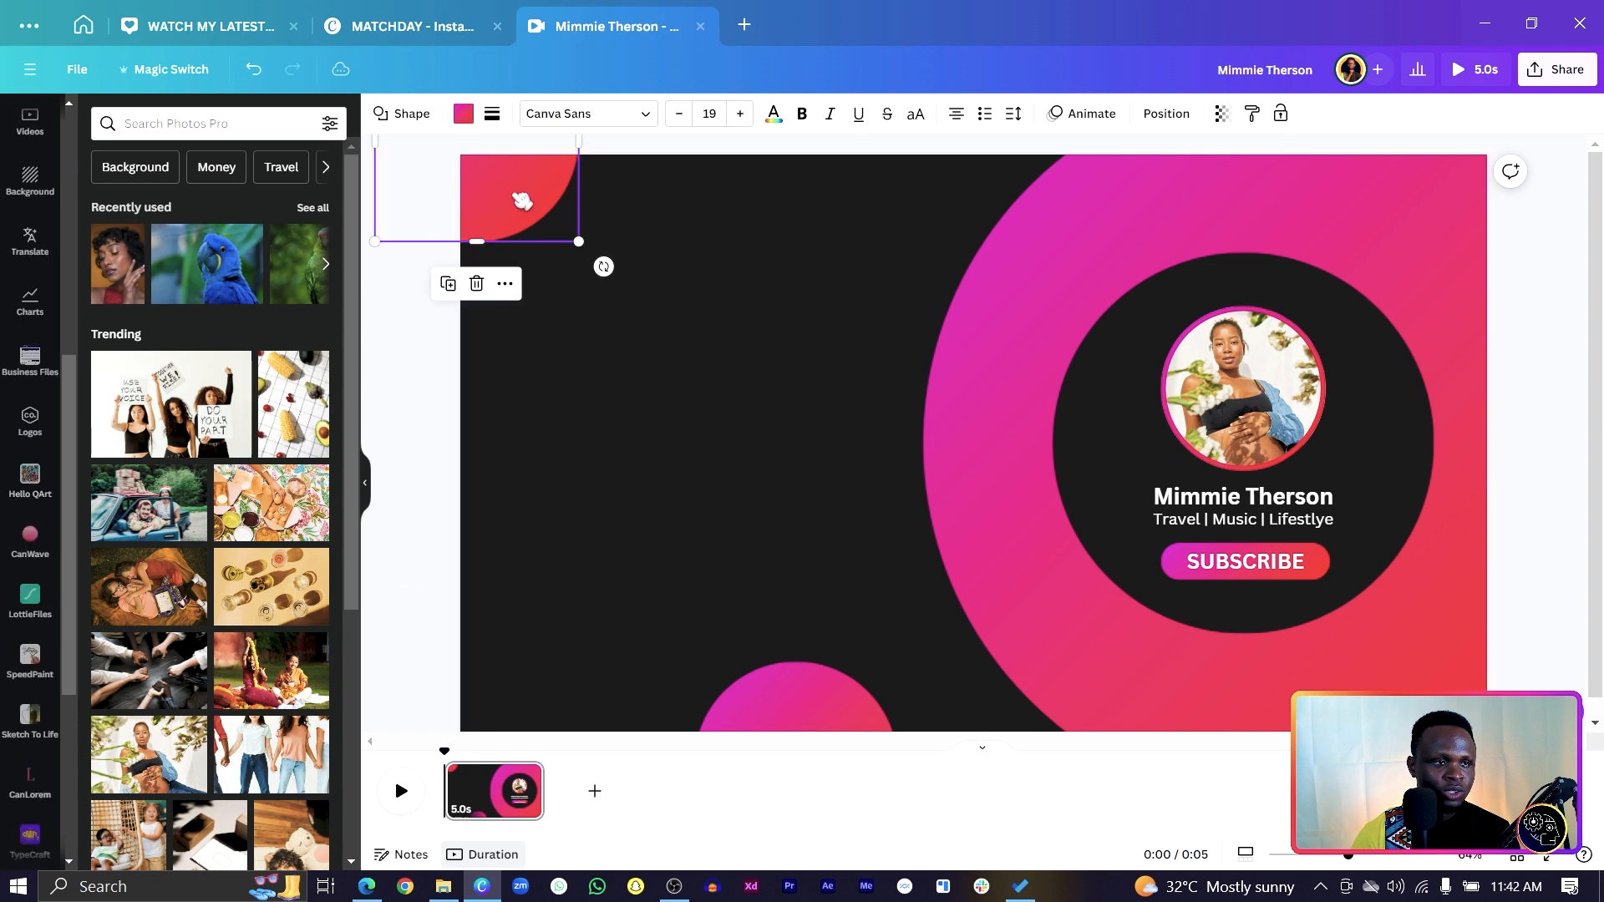
left_click(464, 114)
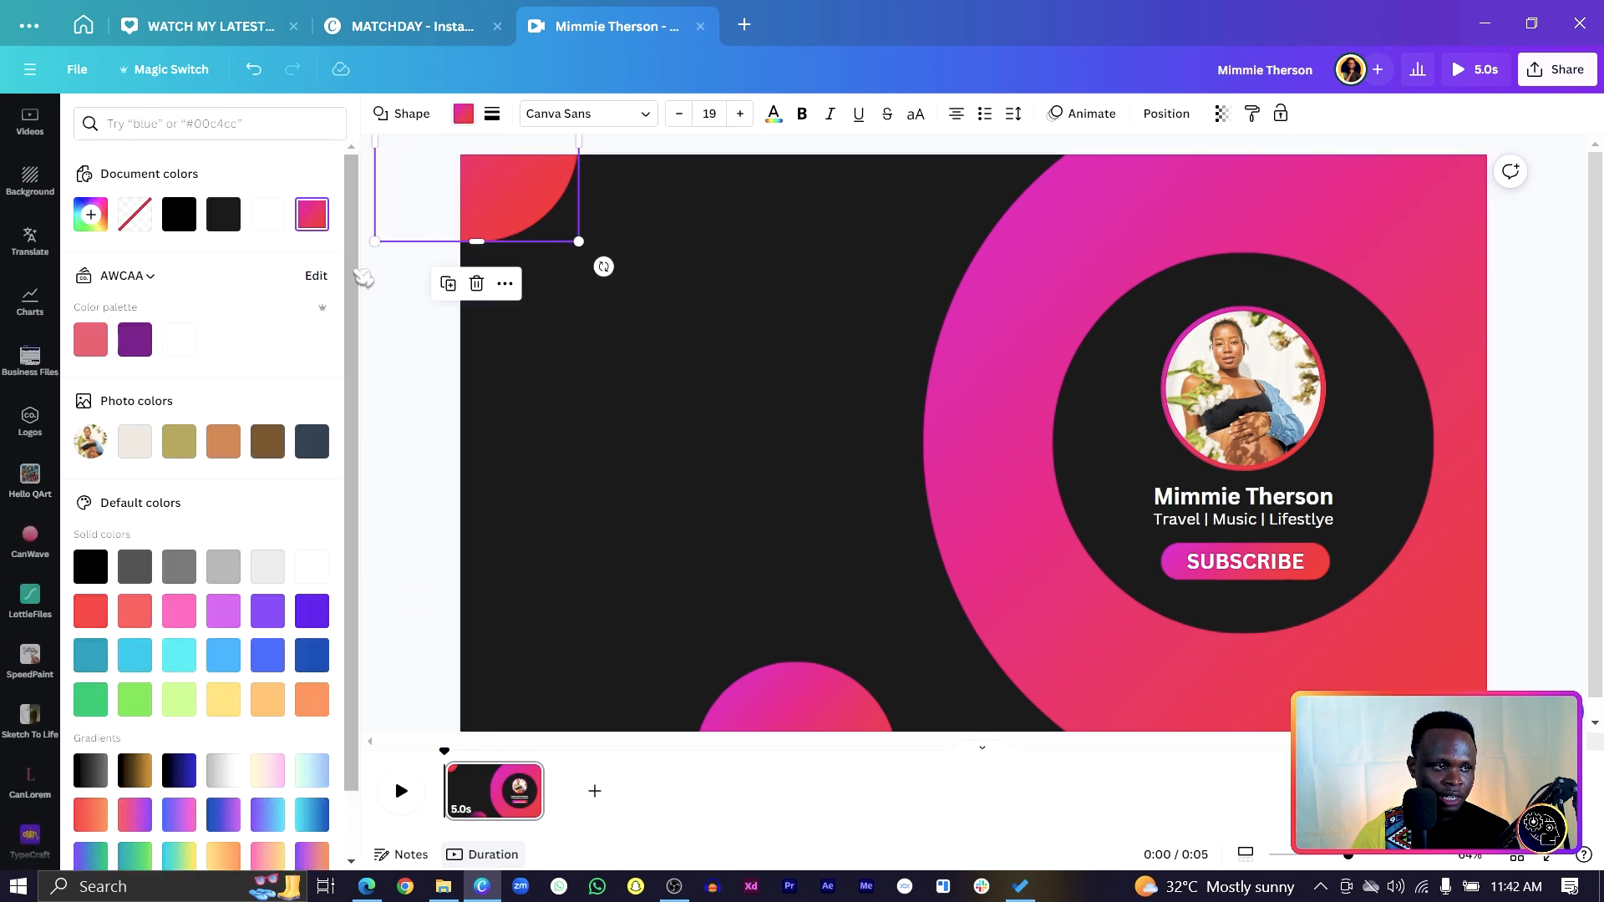
Copy the first gradient colour #CB00CF and paste it into a new text box near the ring's top.
left_click(312, 214)
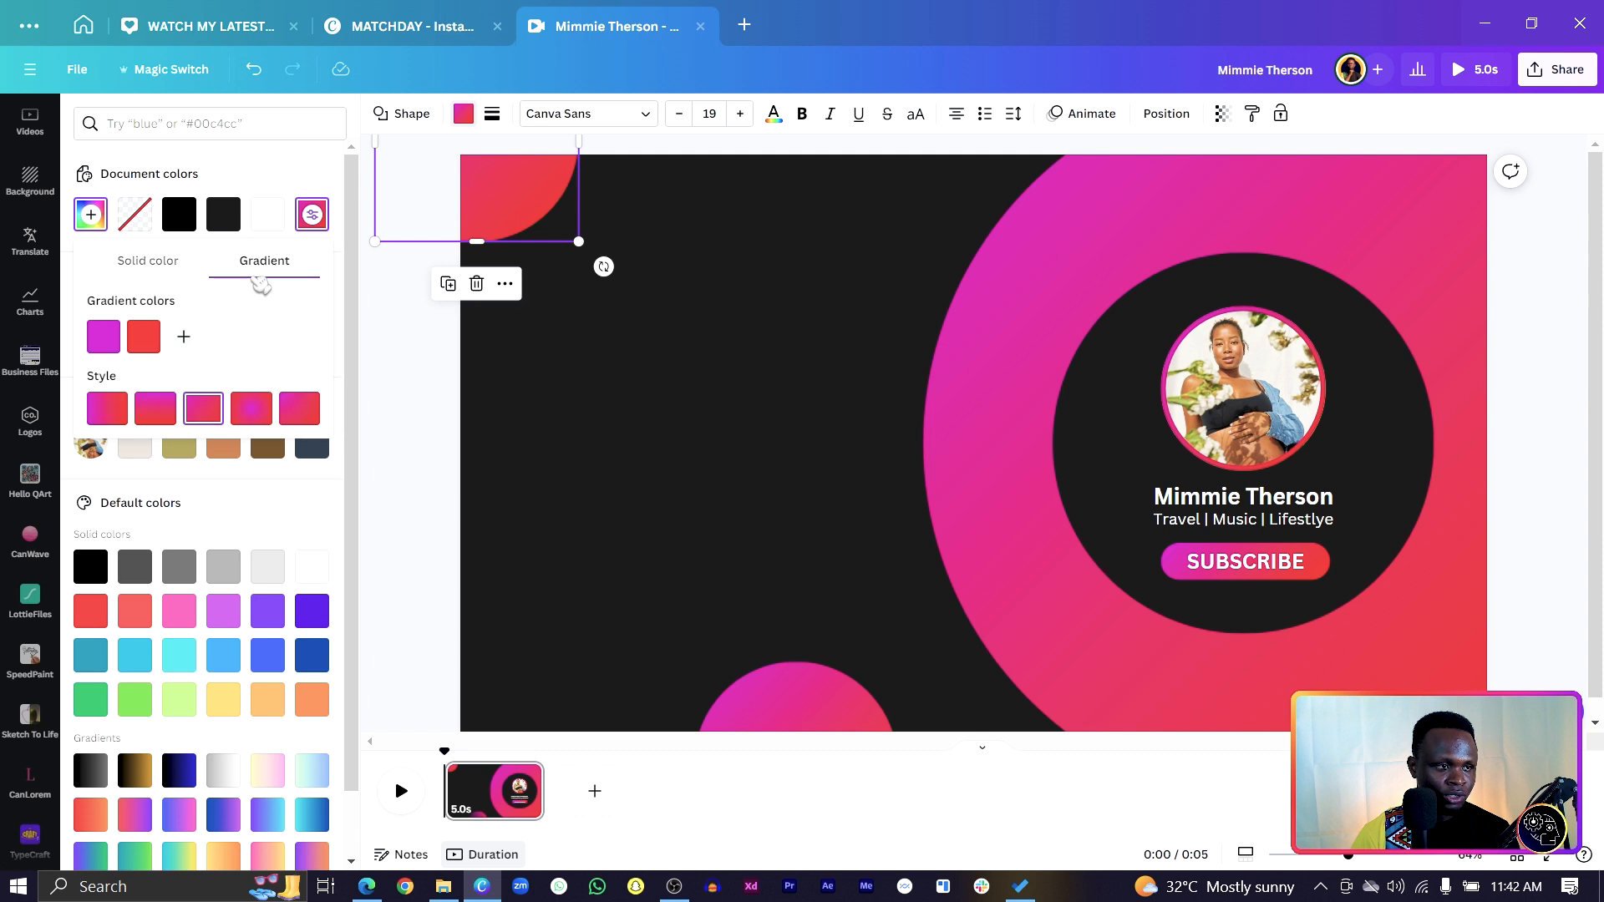
left_click(104, 336)
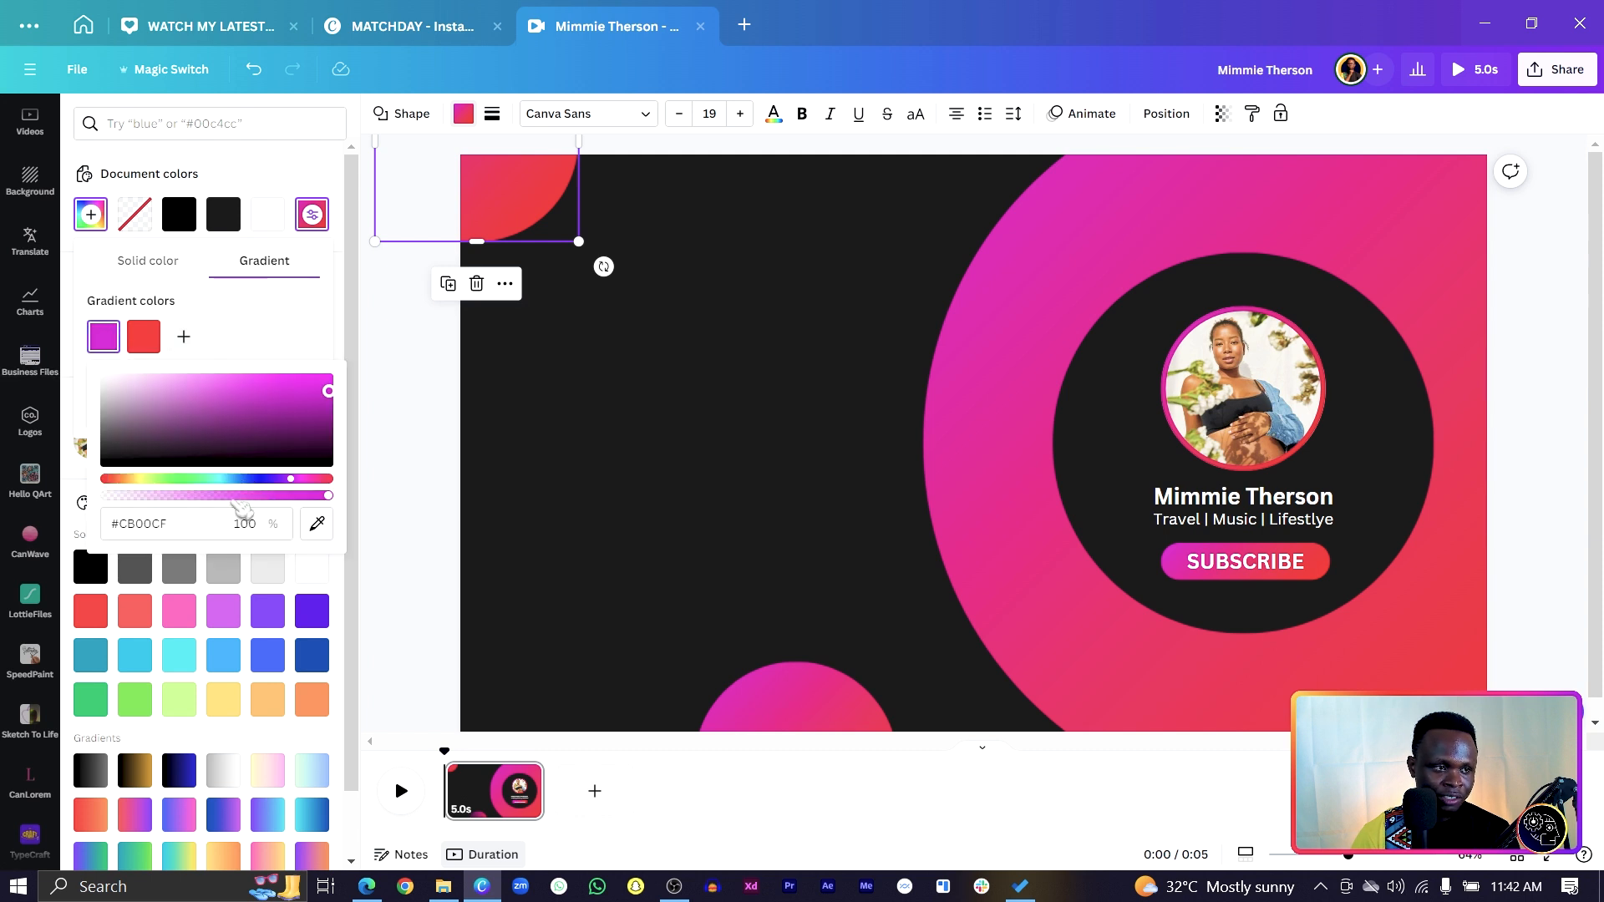
left_click(199, 525)
key("ctrl+c")
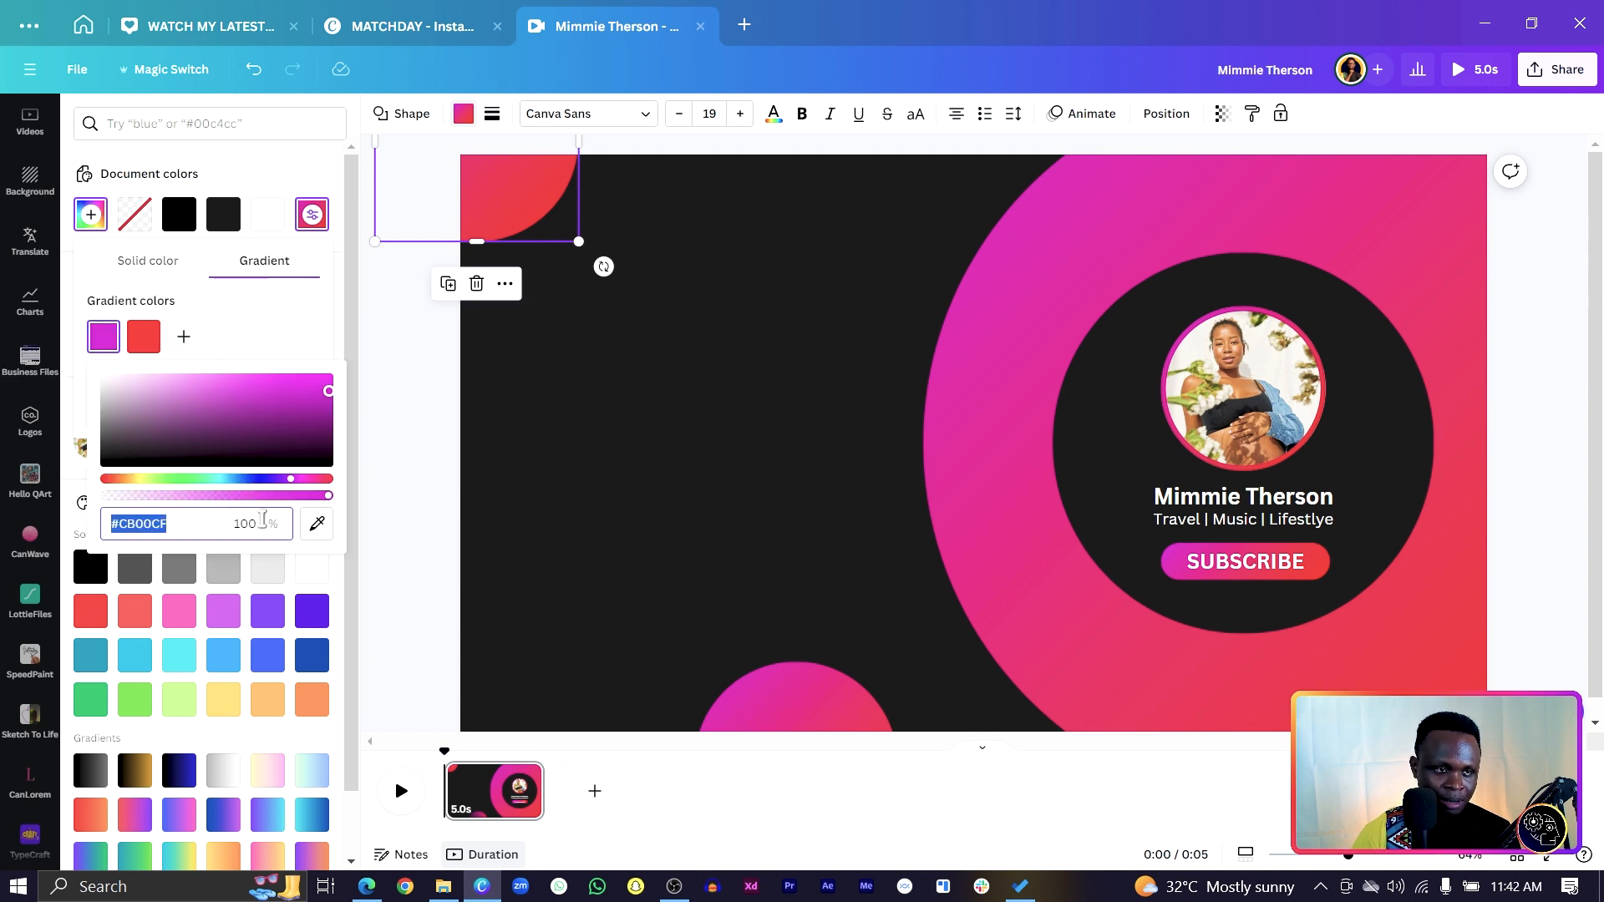
left_click(1080, 252)
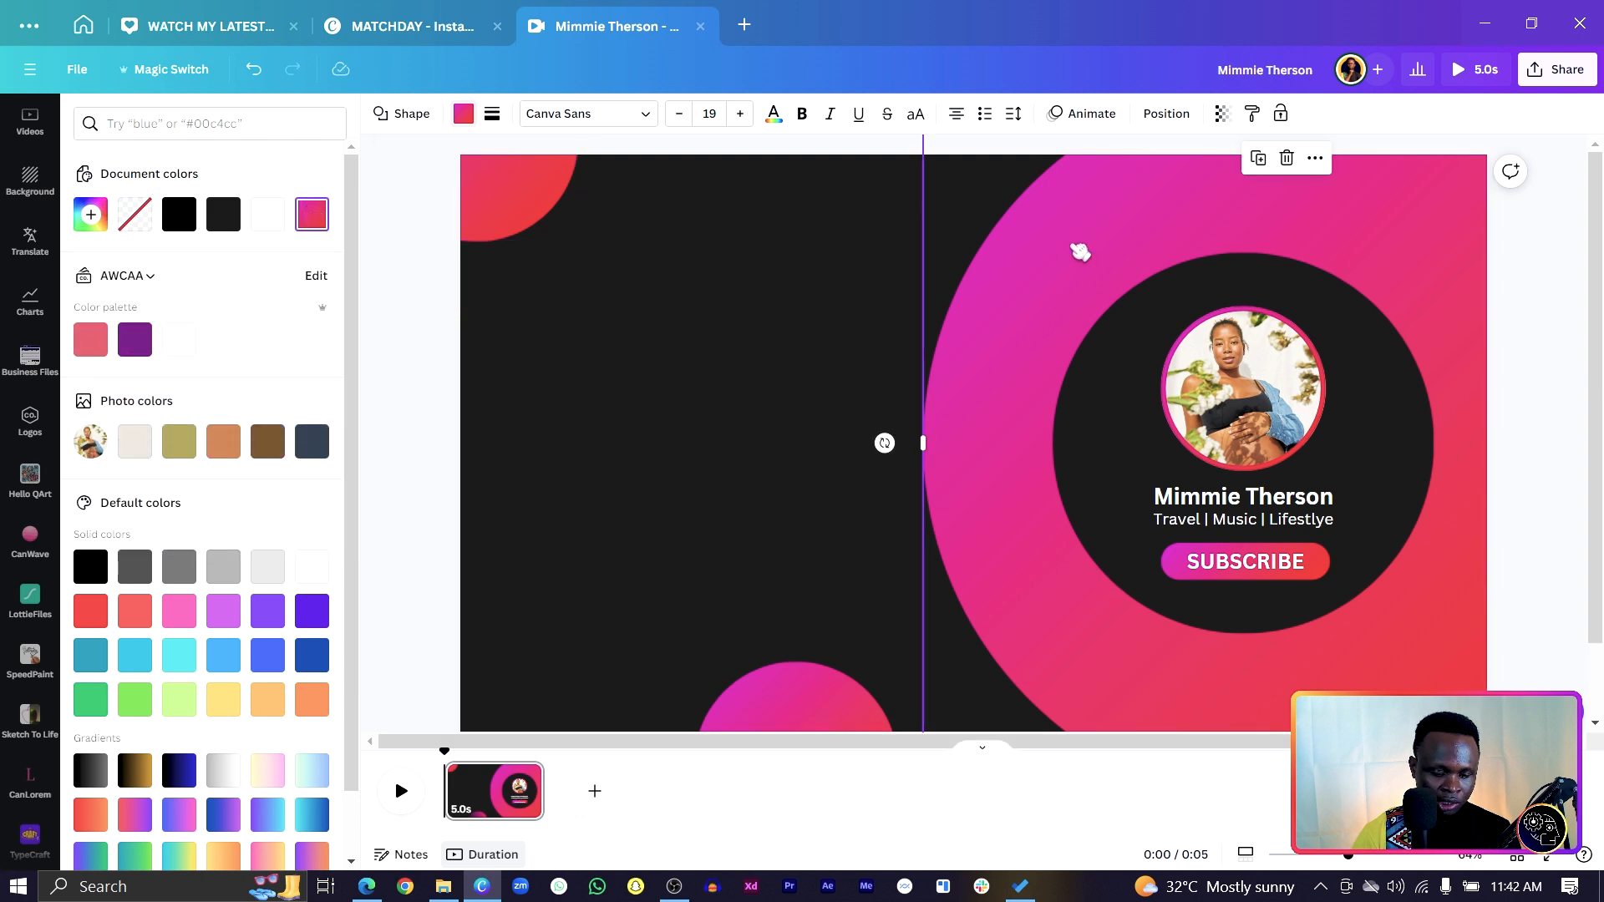
left_click(771, 238)
key("t")
left_click_drag(994, 454, 1267, 198)
left_click(1266, 190)
key("ctrl+a")
key("ctrl+v")
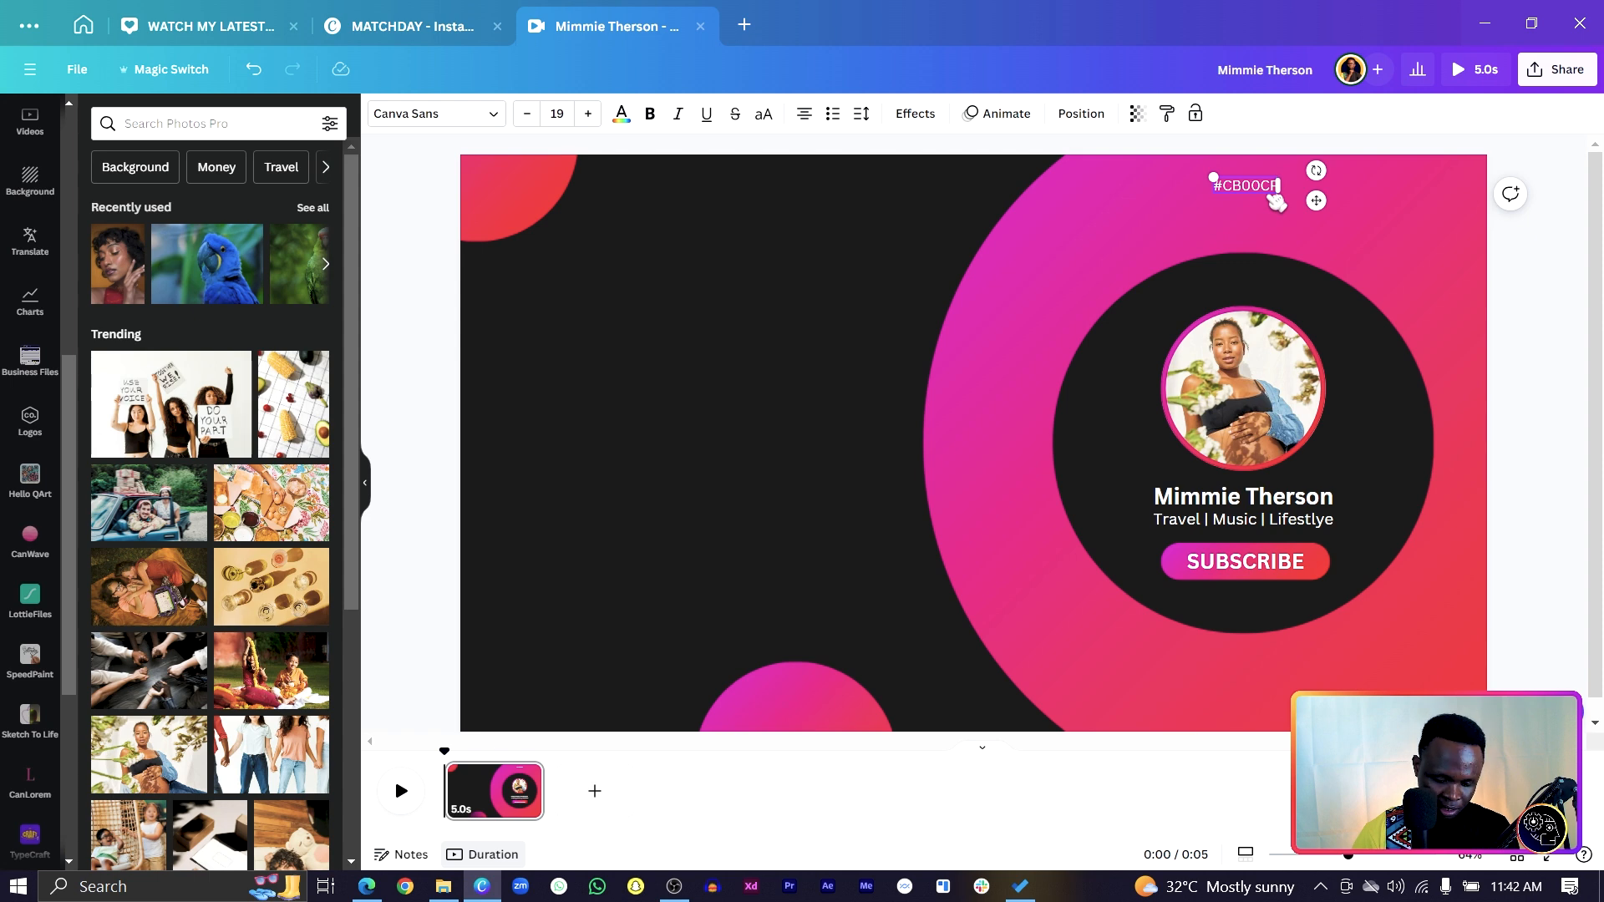
Copy the red gradient colour #FF0000 and add it on a new line of that text.
left_click(477, 205)
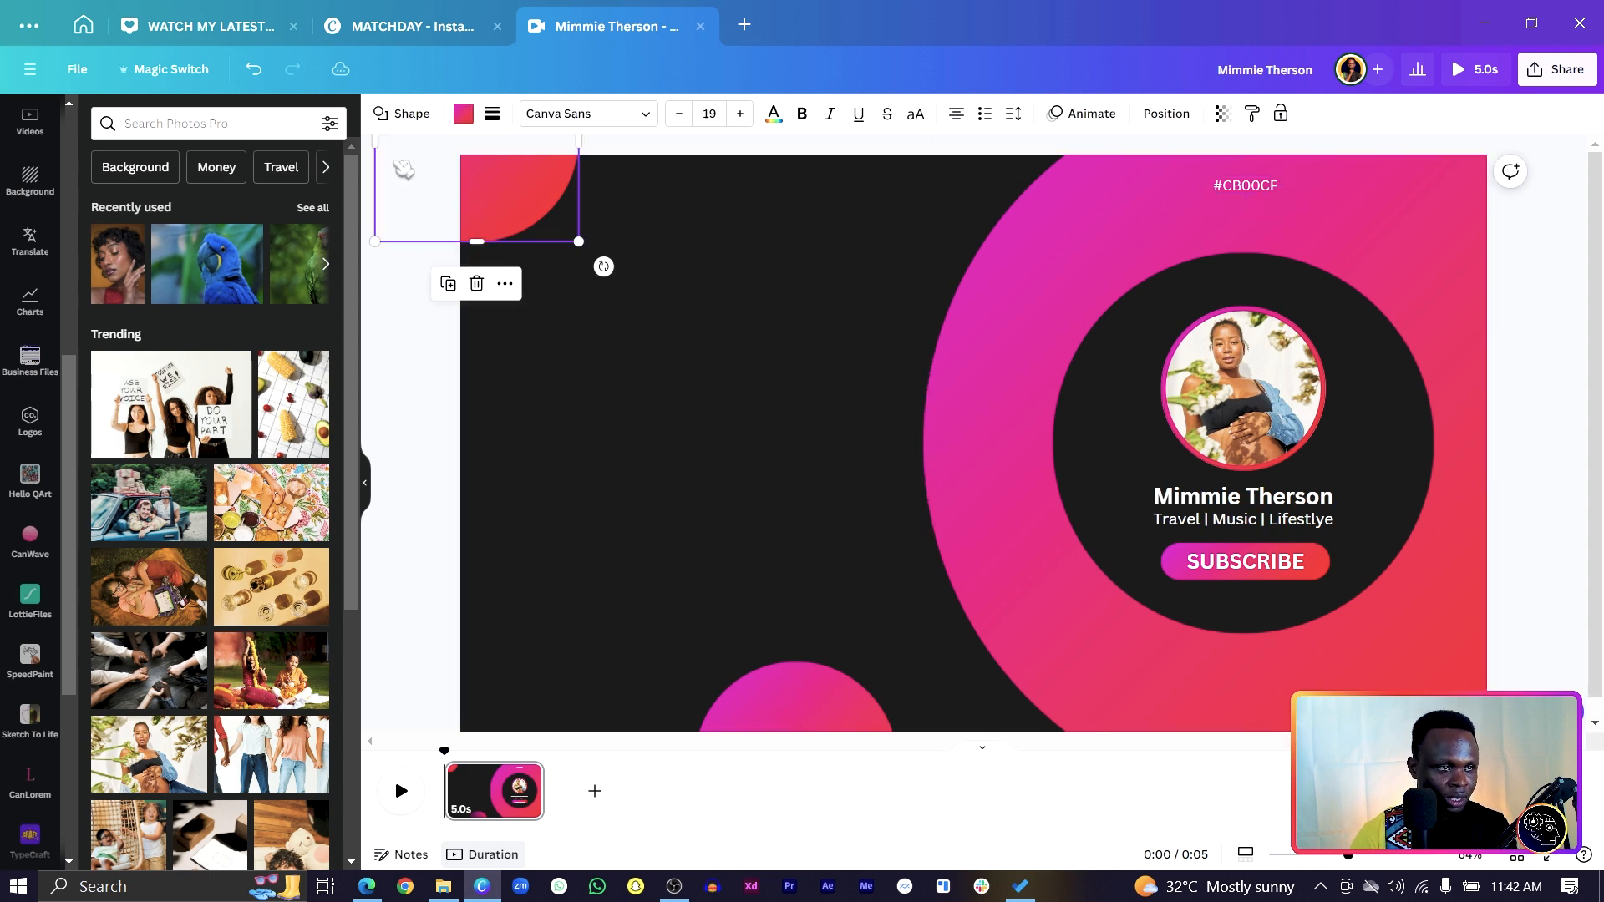
left_click(464, 114)
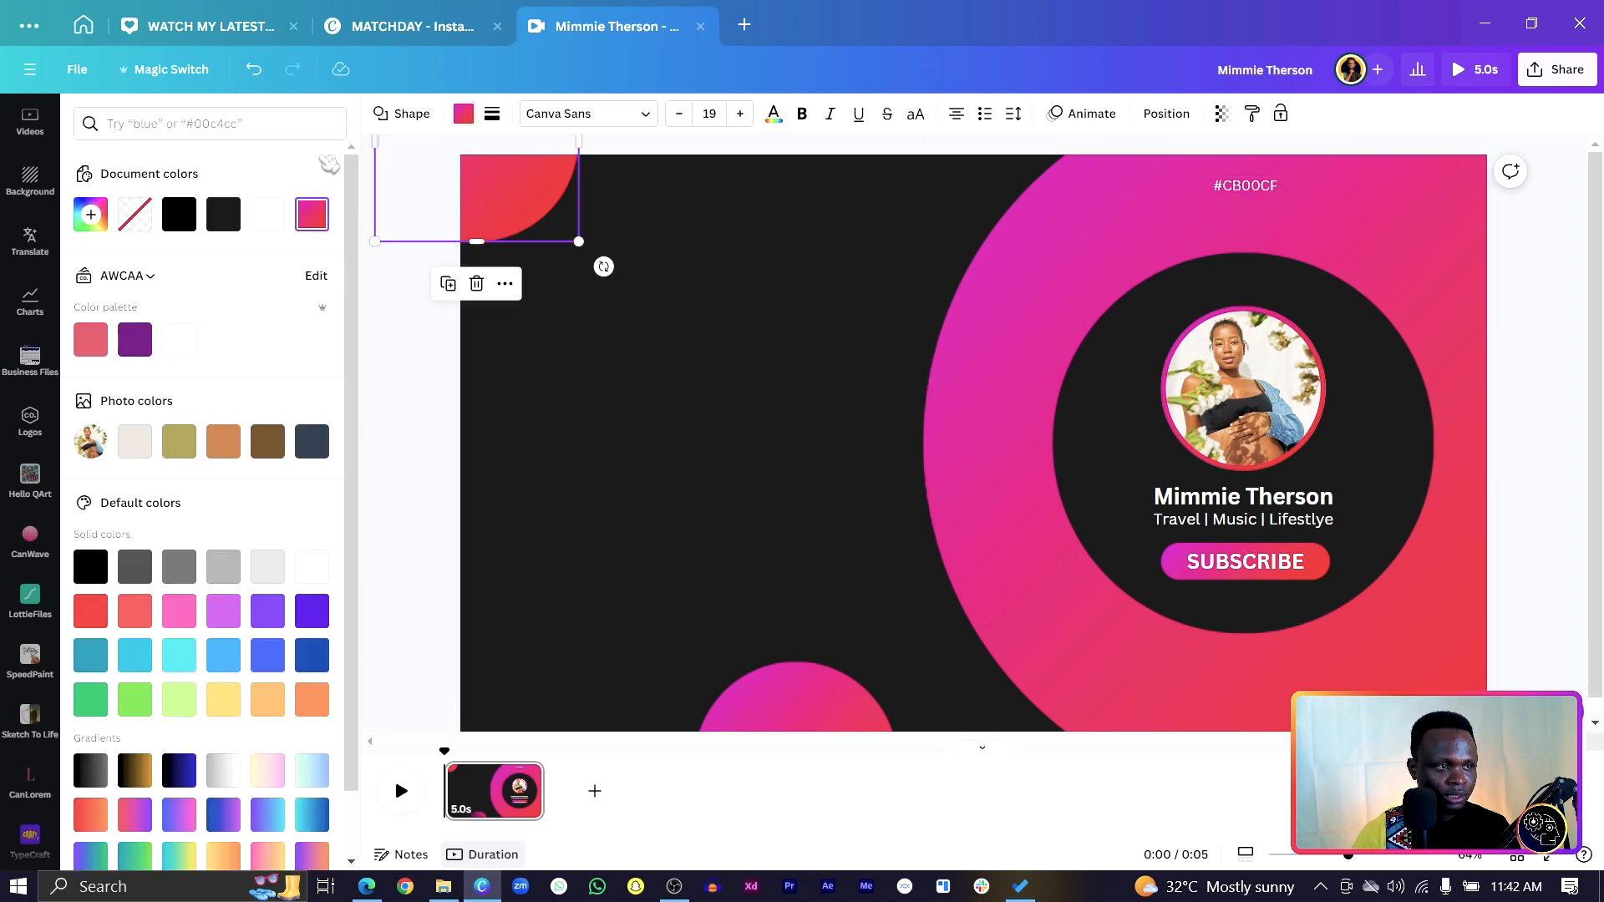
left_click(312, 214)
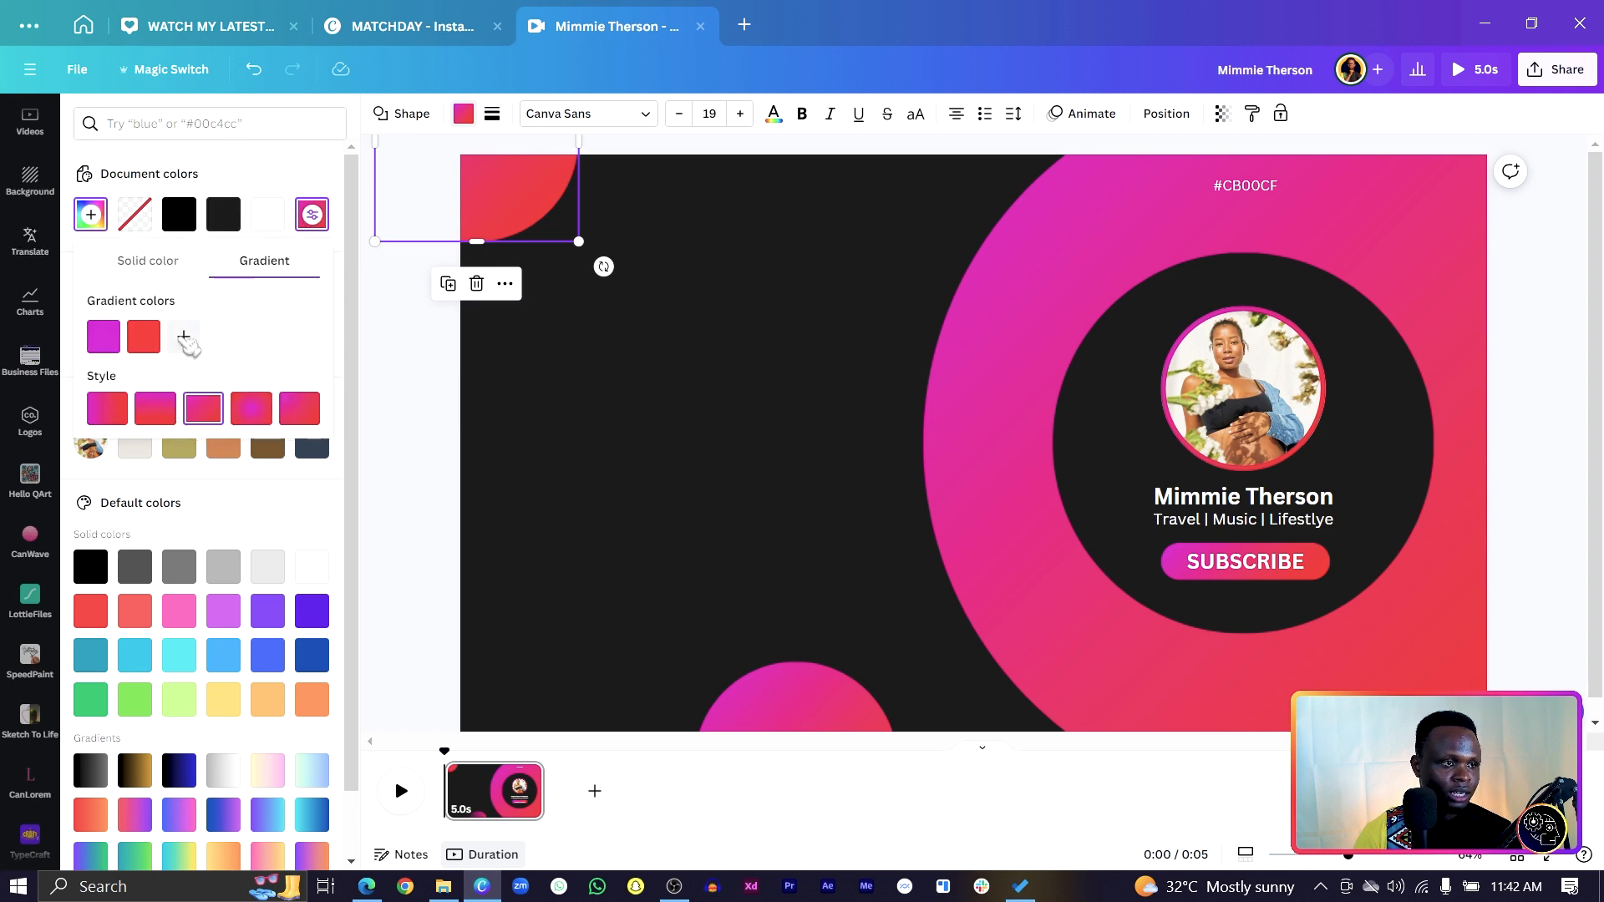
left_click(146, 346)
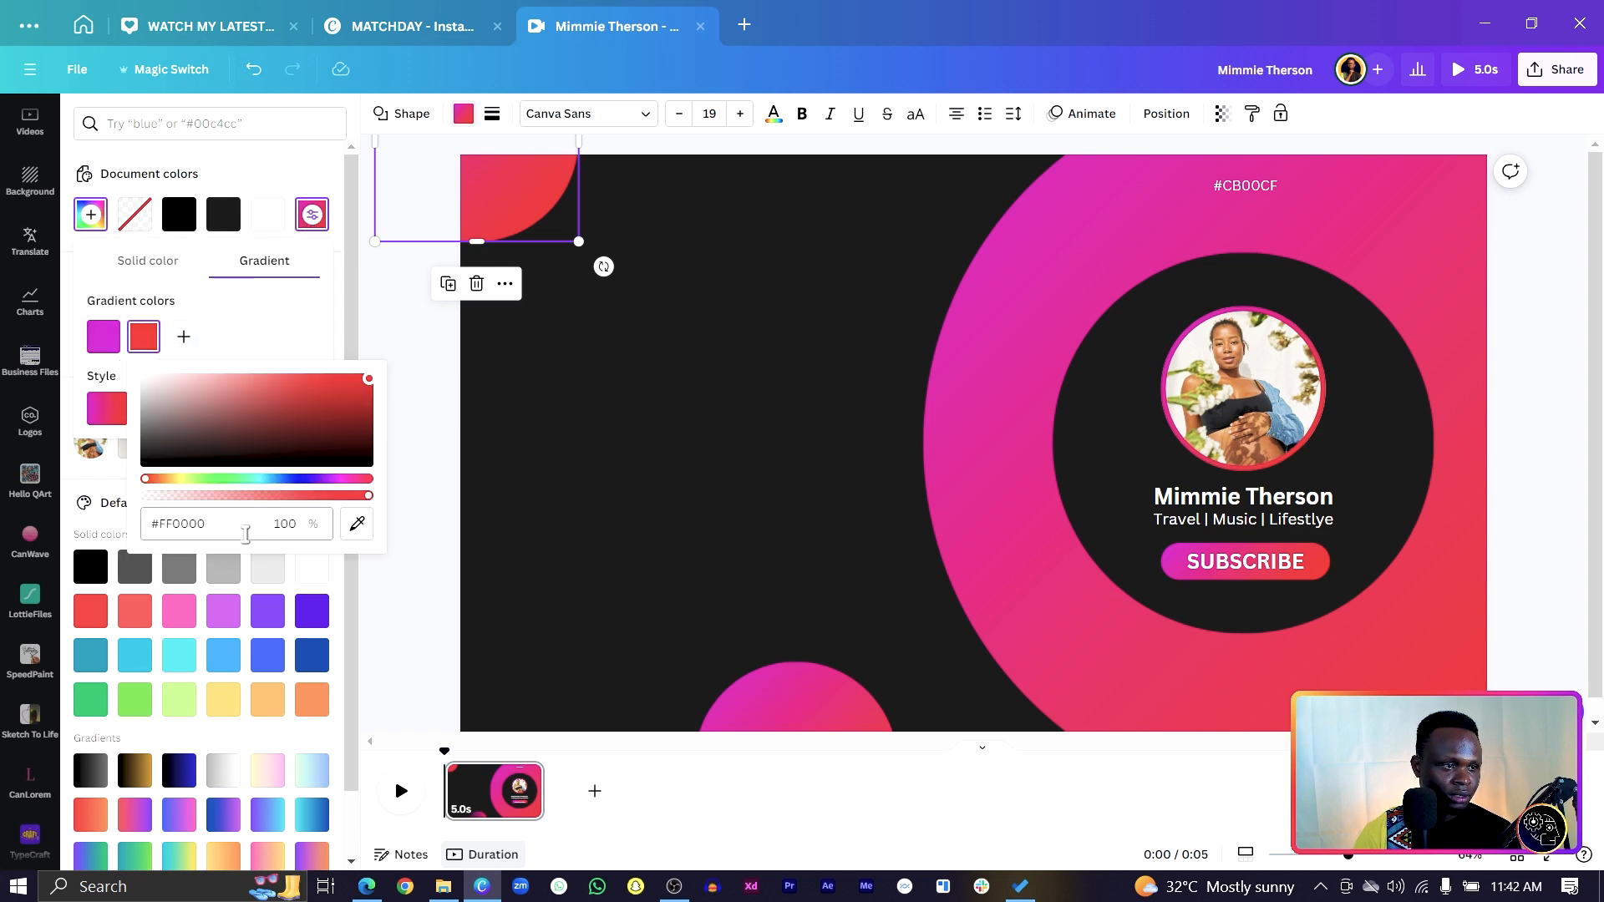
left_click(243, 520)
key("ctrl+c")
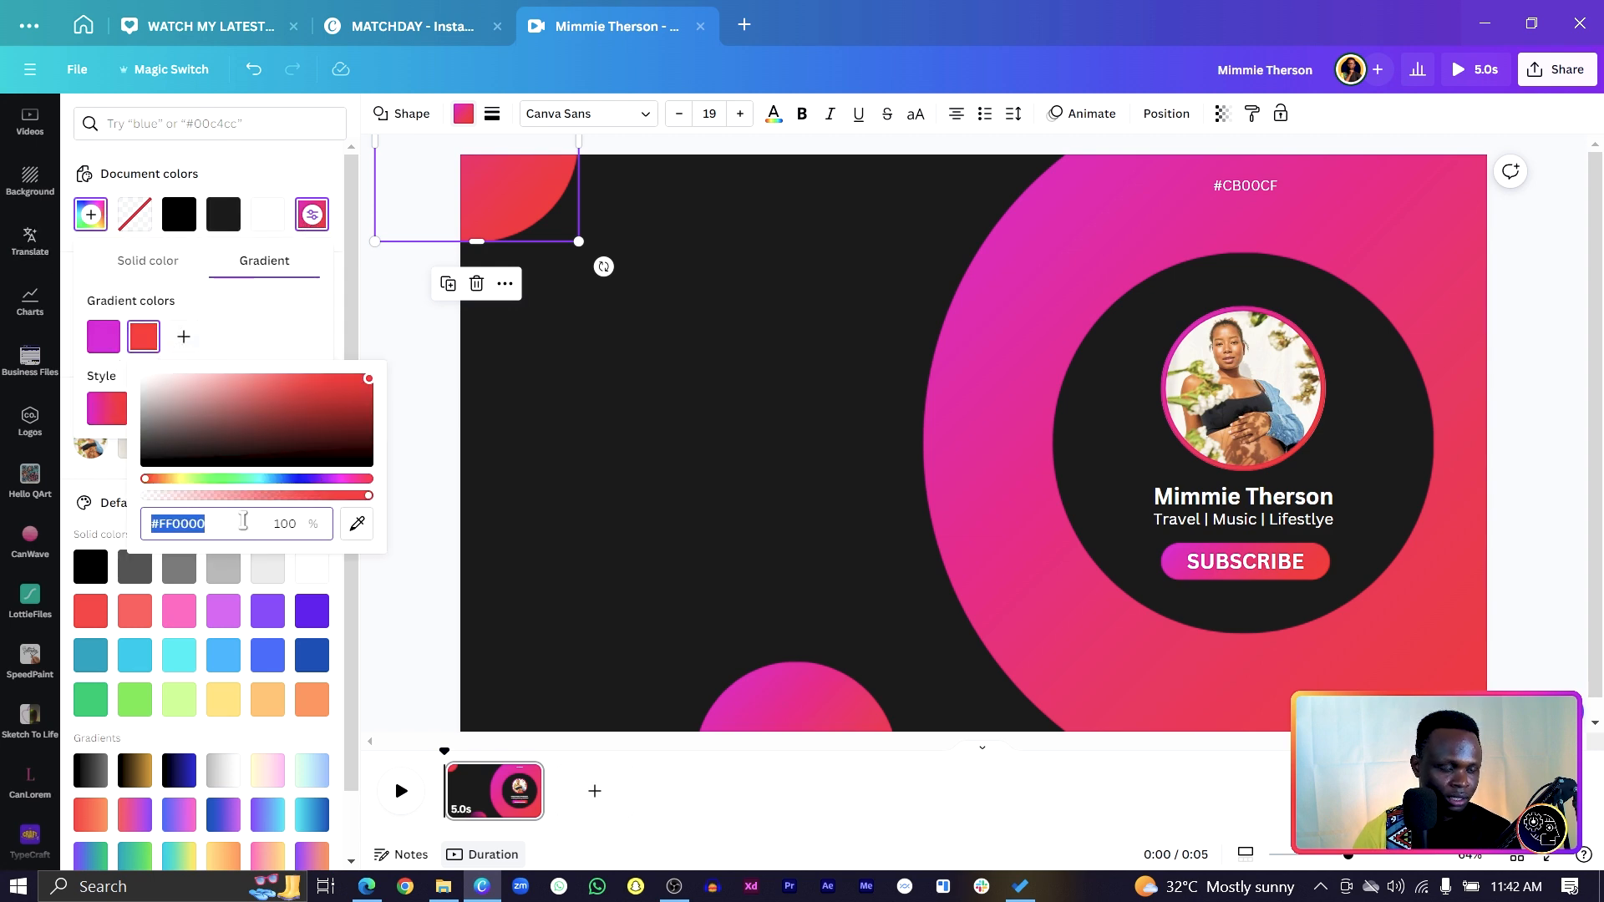
left_click(1274, 193)
key("Return")
key("ctrl+v")
left_click(909, 303)
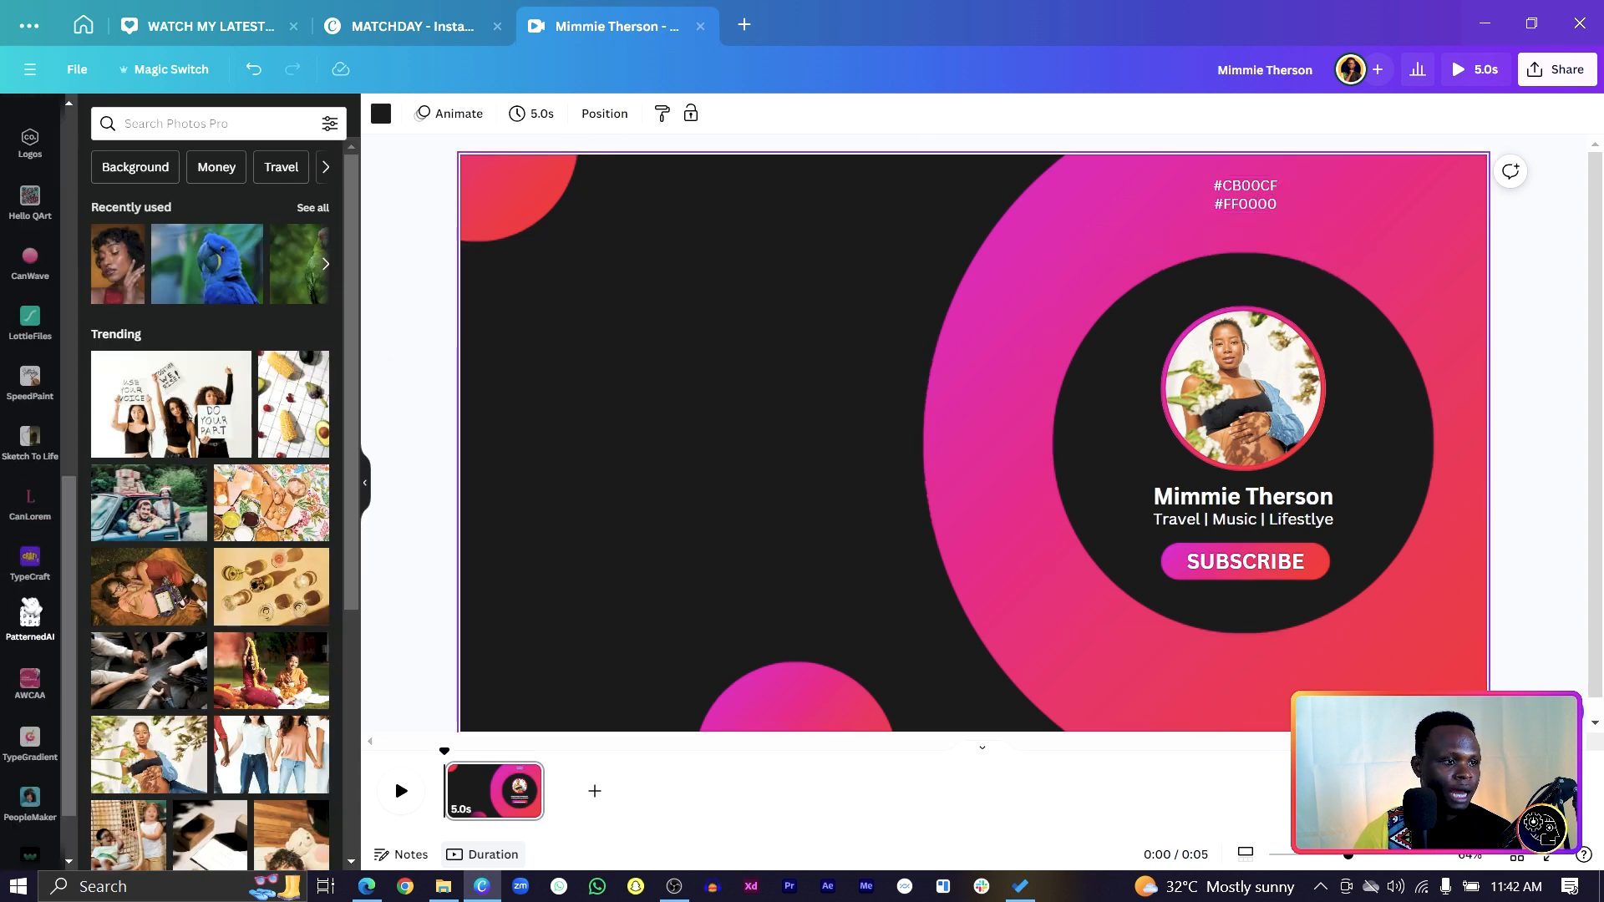
Find the TypeGradient app in Canva's apps and open it.
scroll(33, 303, "up", 3)
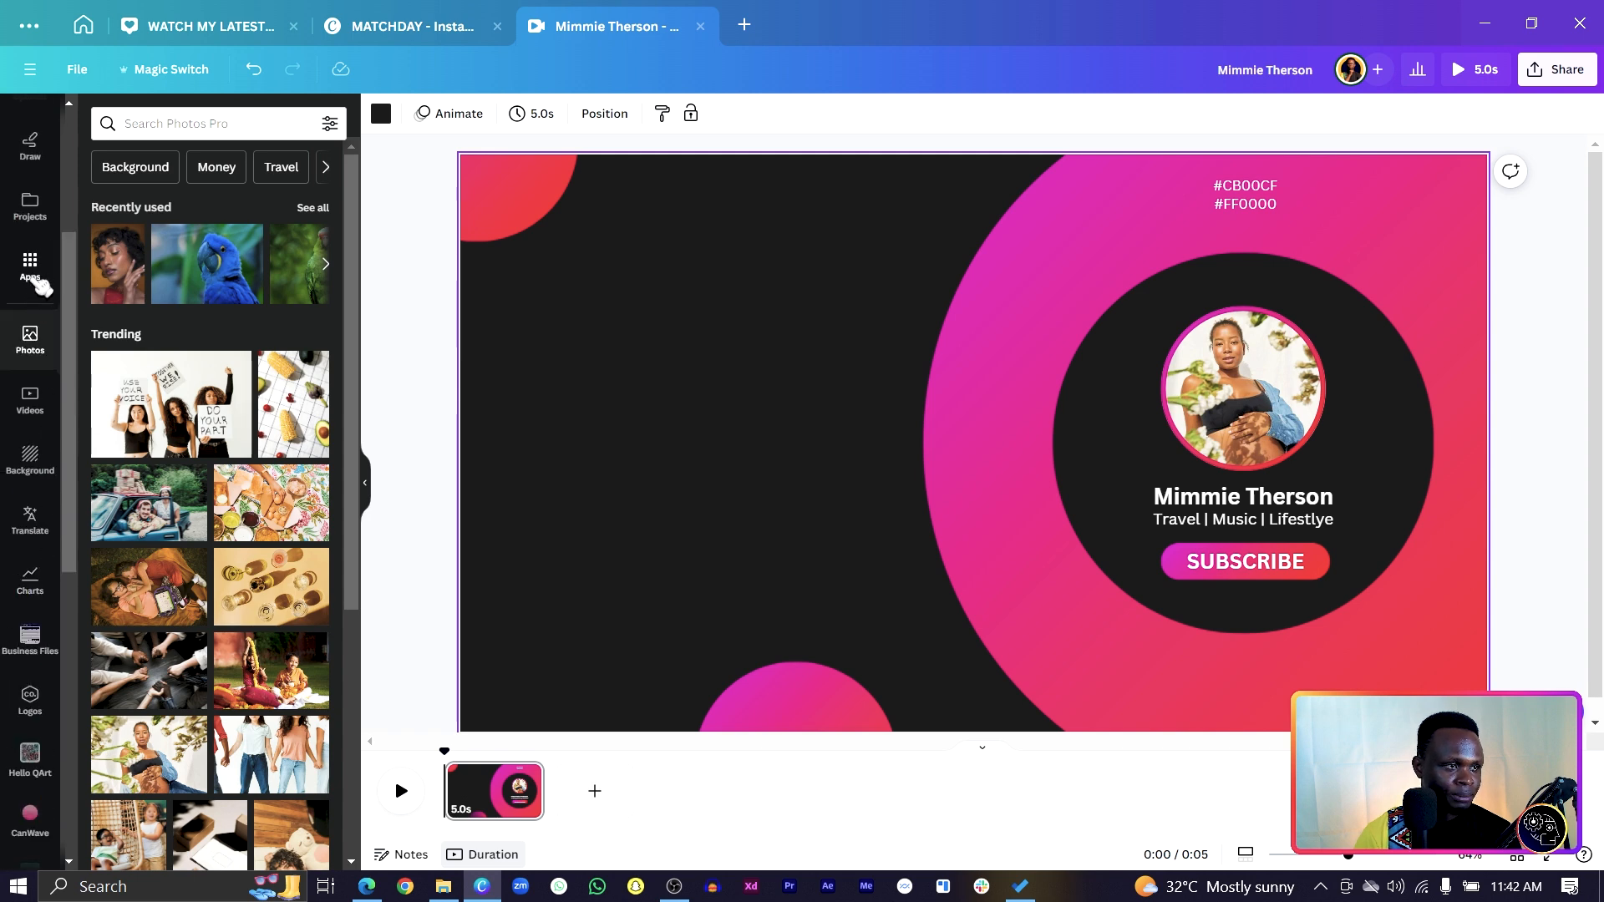
left_click(30, 265)
left_click(207, 113)
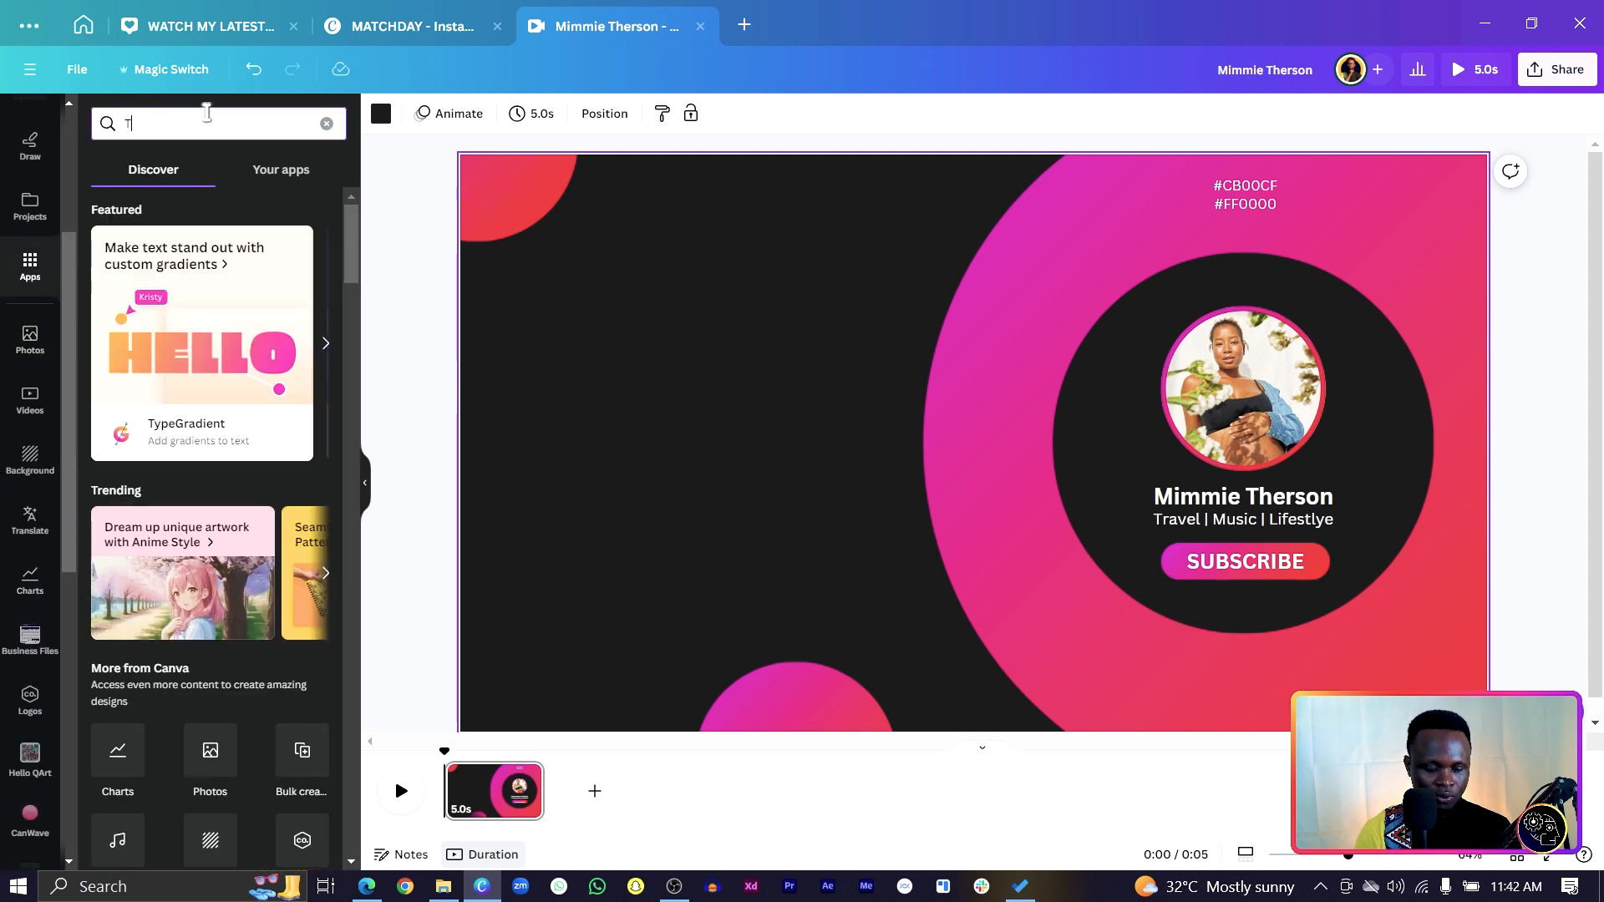
type("TYPEGR")
key("Caps_Lock")
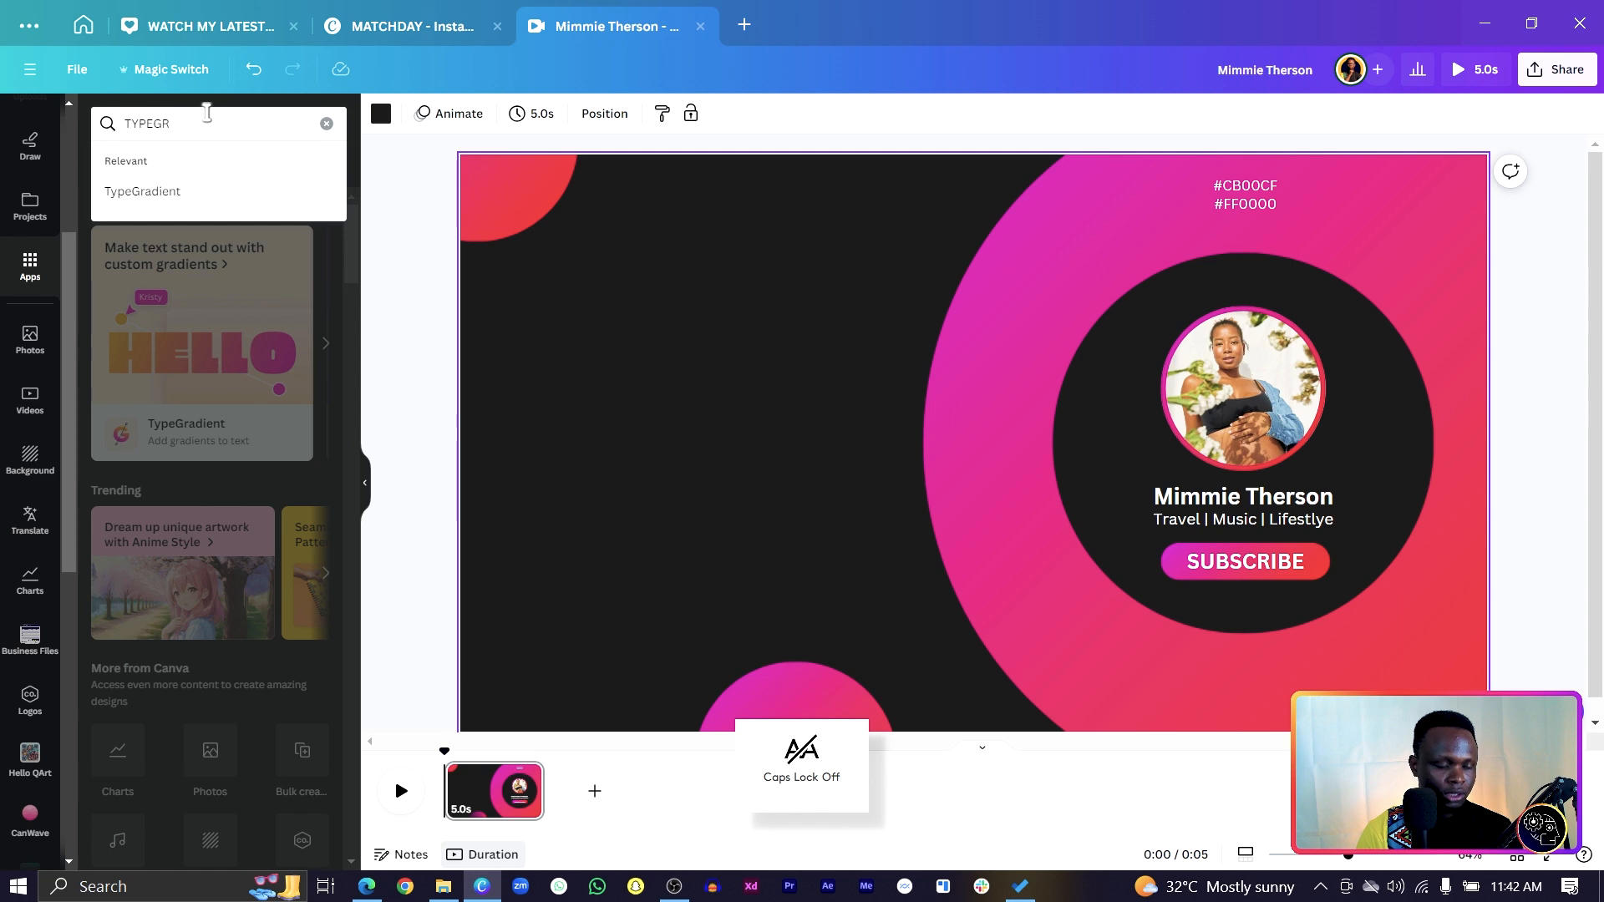
type("adient")
key("Return")
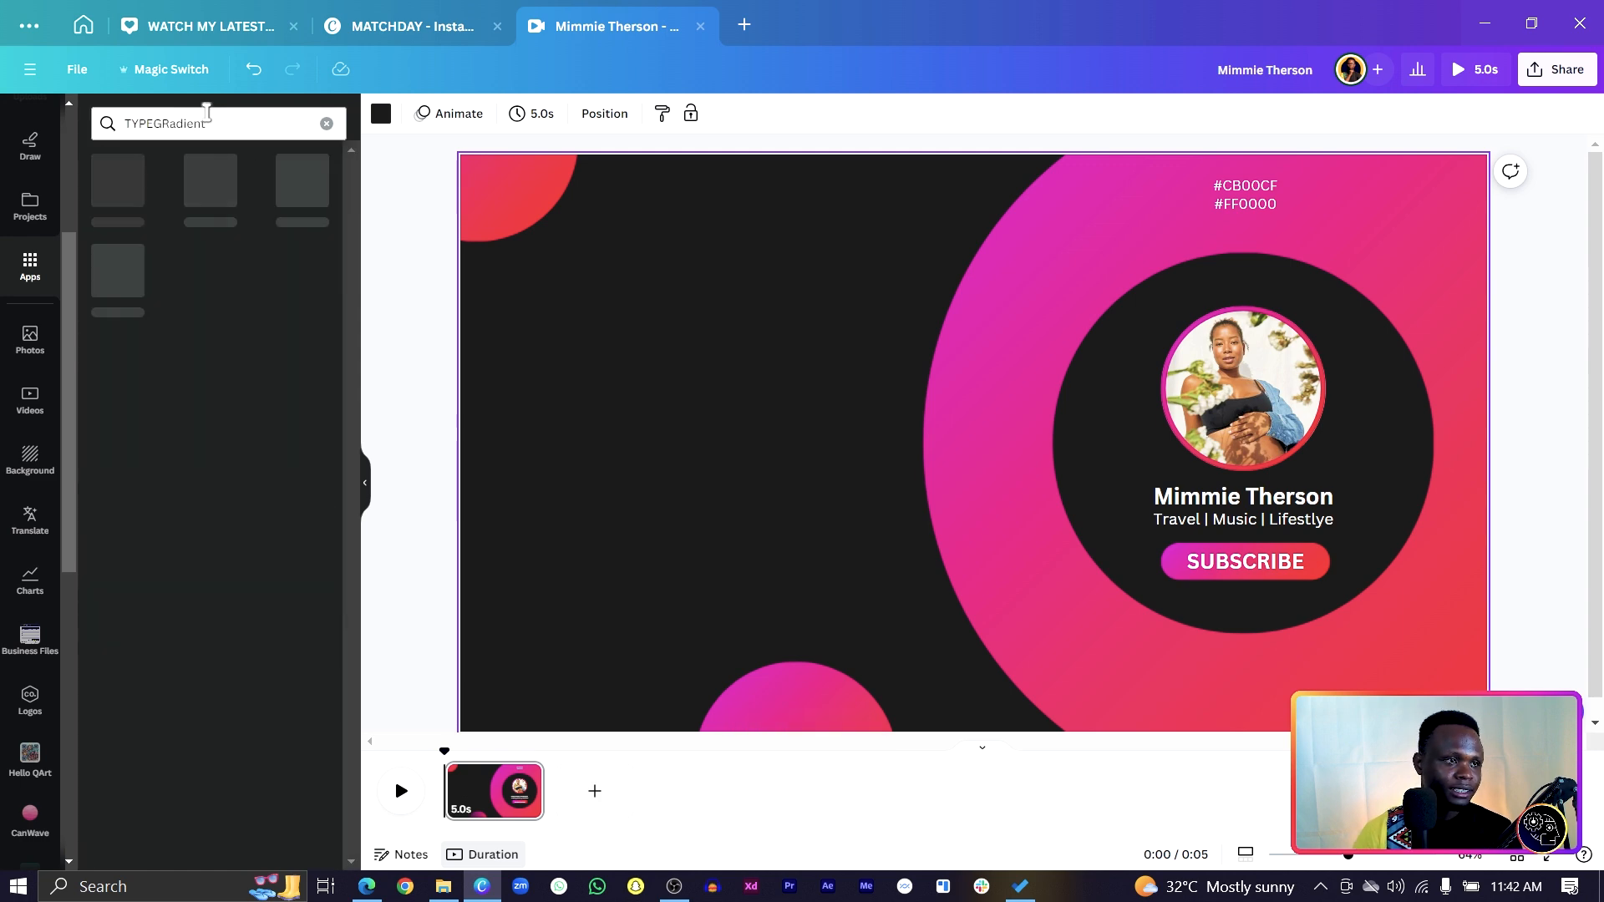
left_click(117, 192)
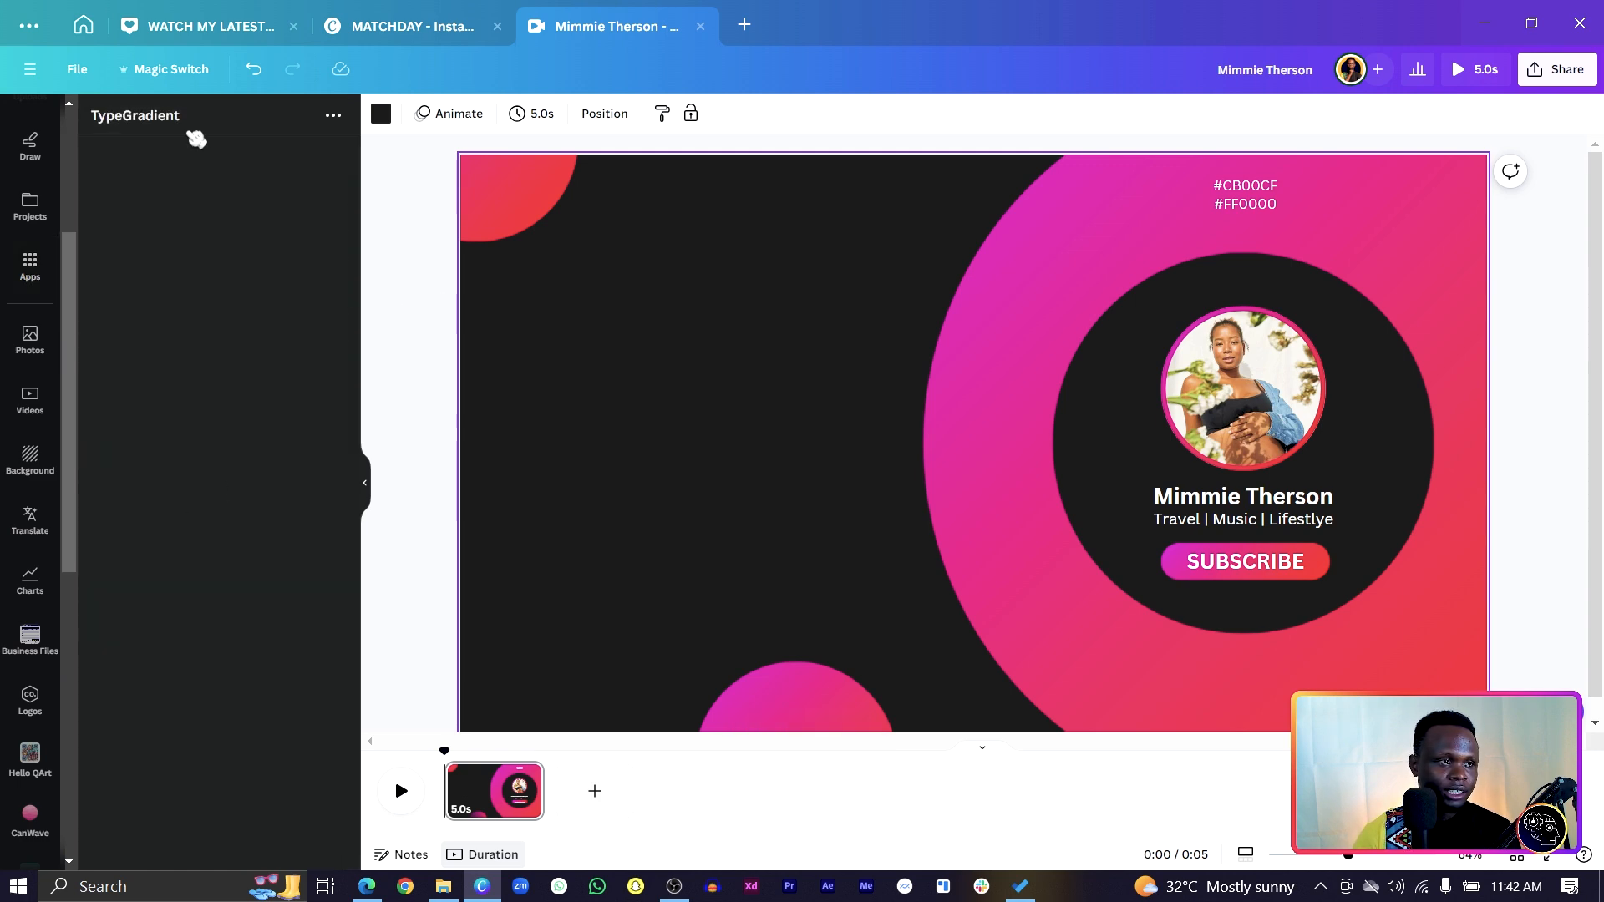
Replace the sample text with 'Thank you for' and 'watching' on two lines.
left_click(205, 206)
key("ctrl+a")
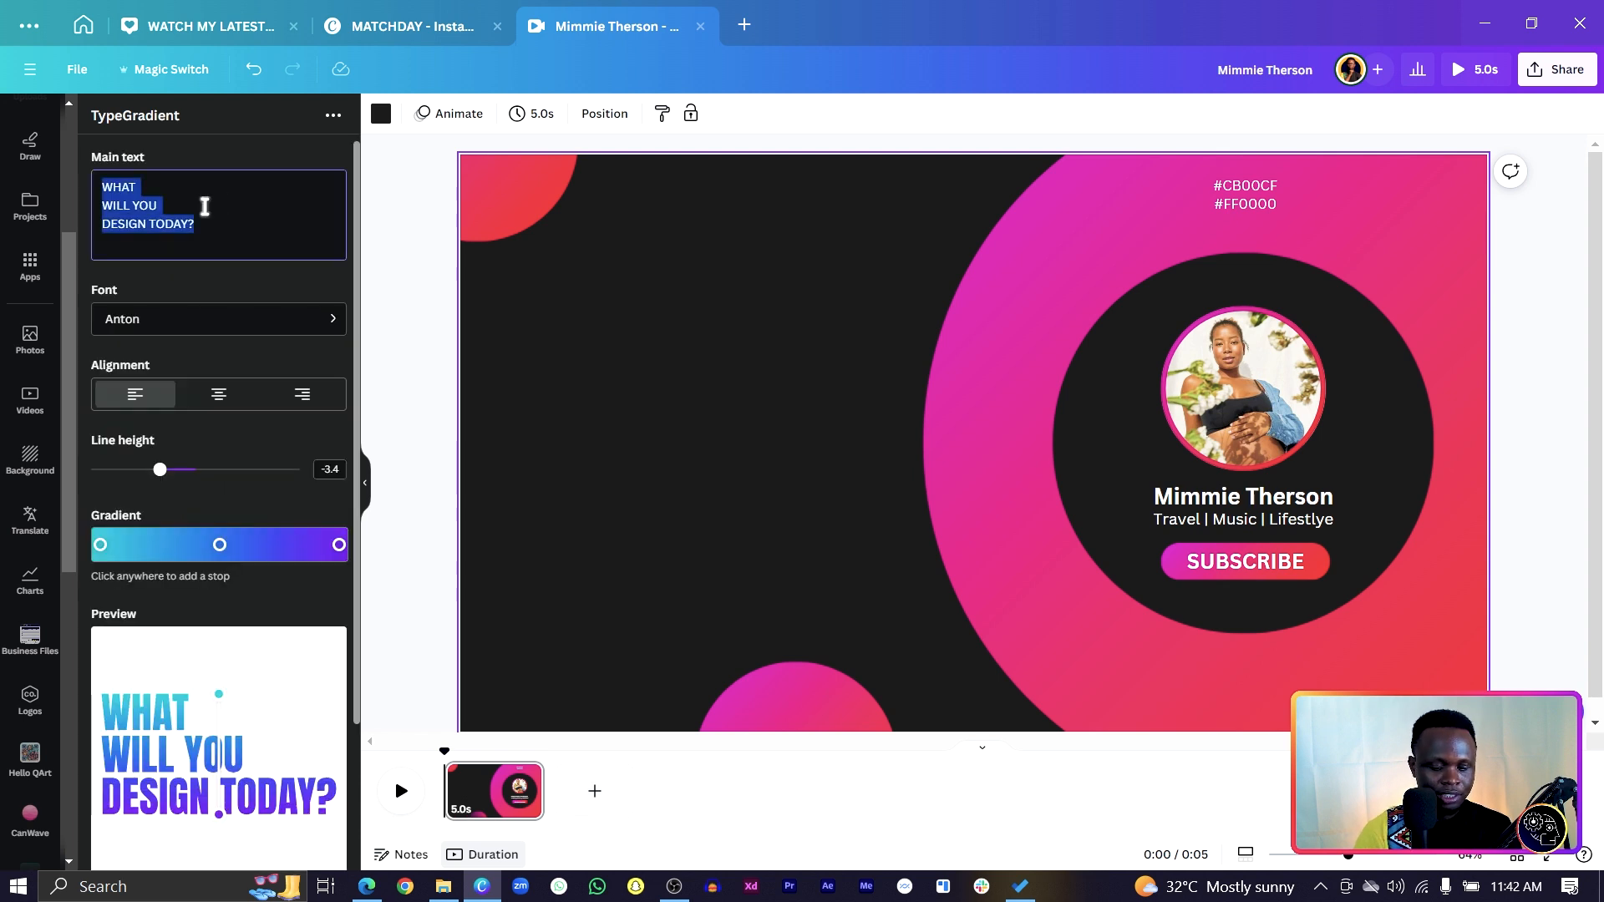
type("Thank")
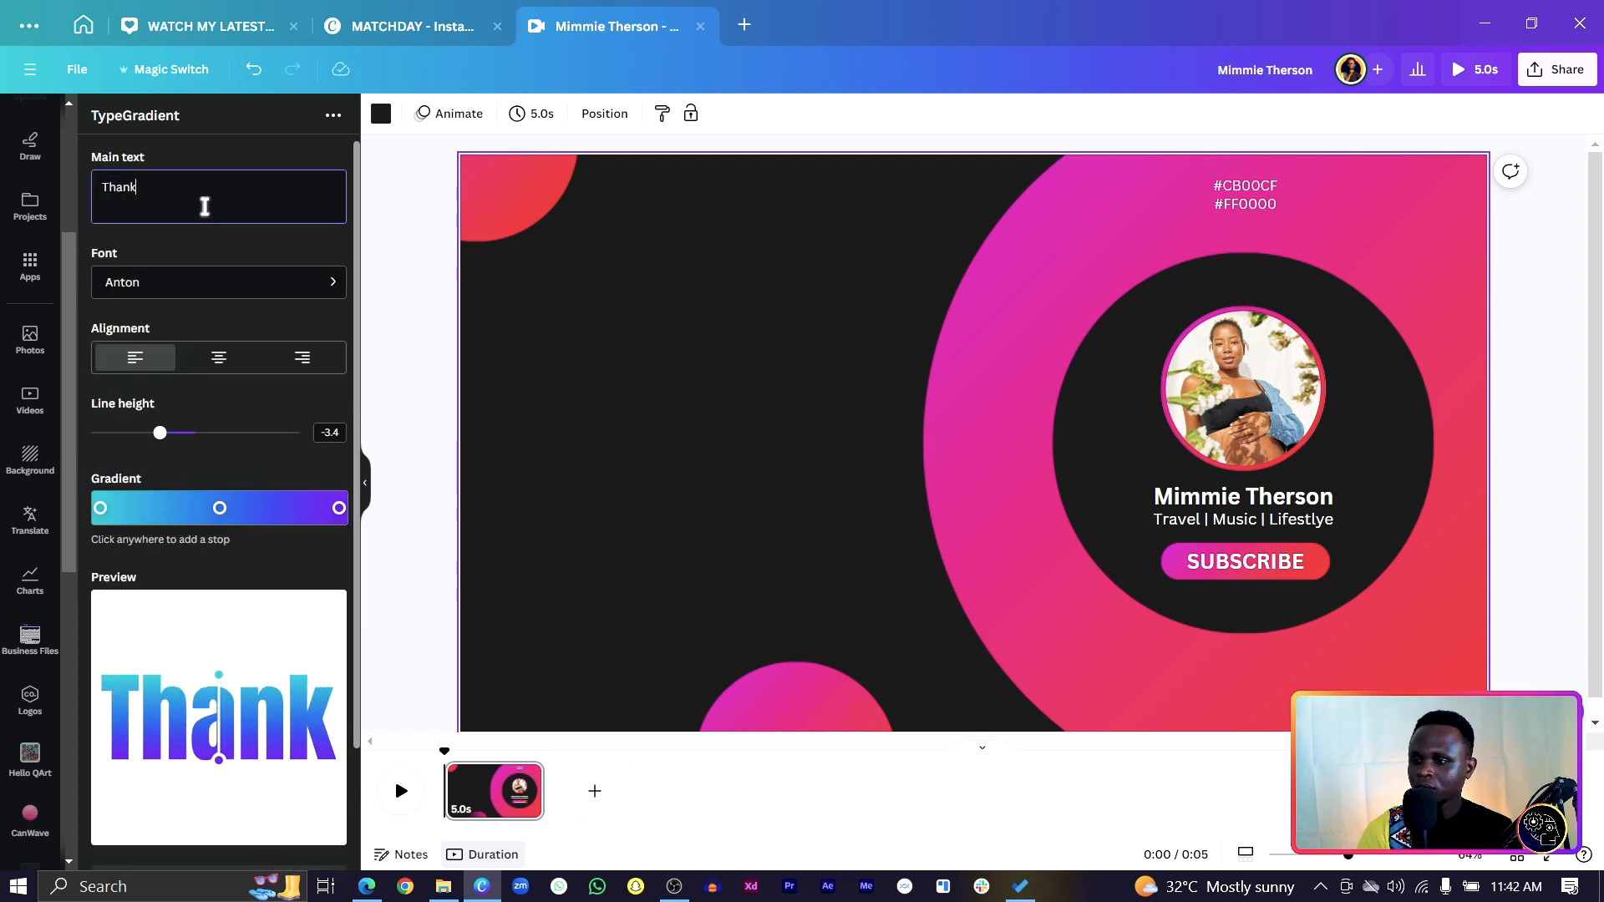
type(" you for")
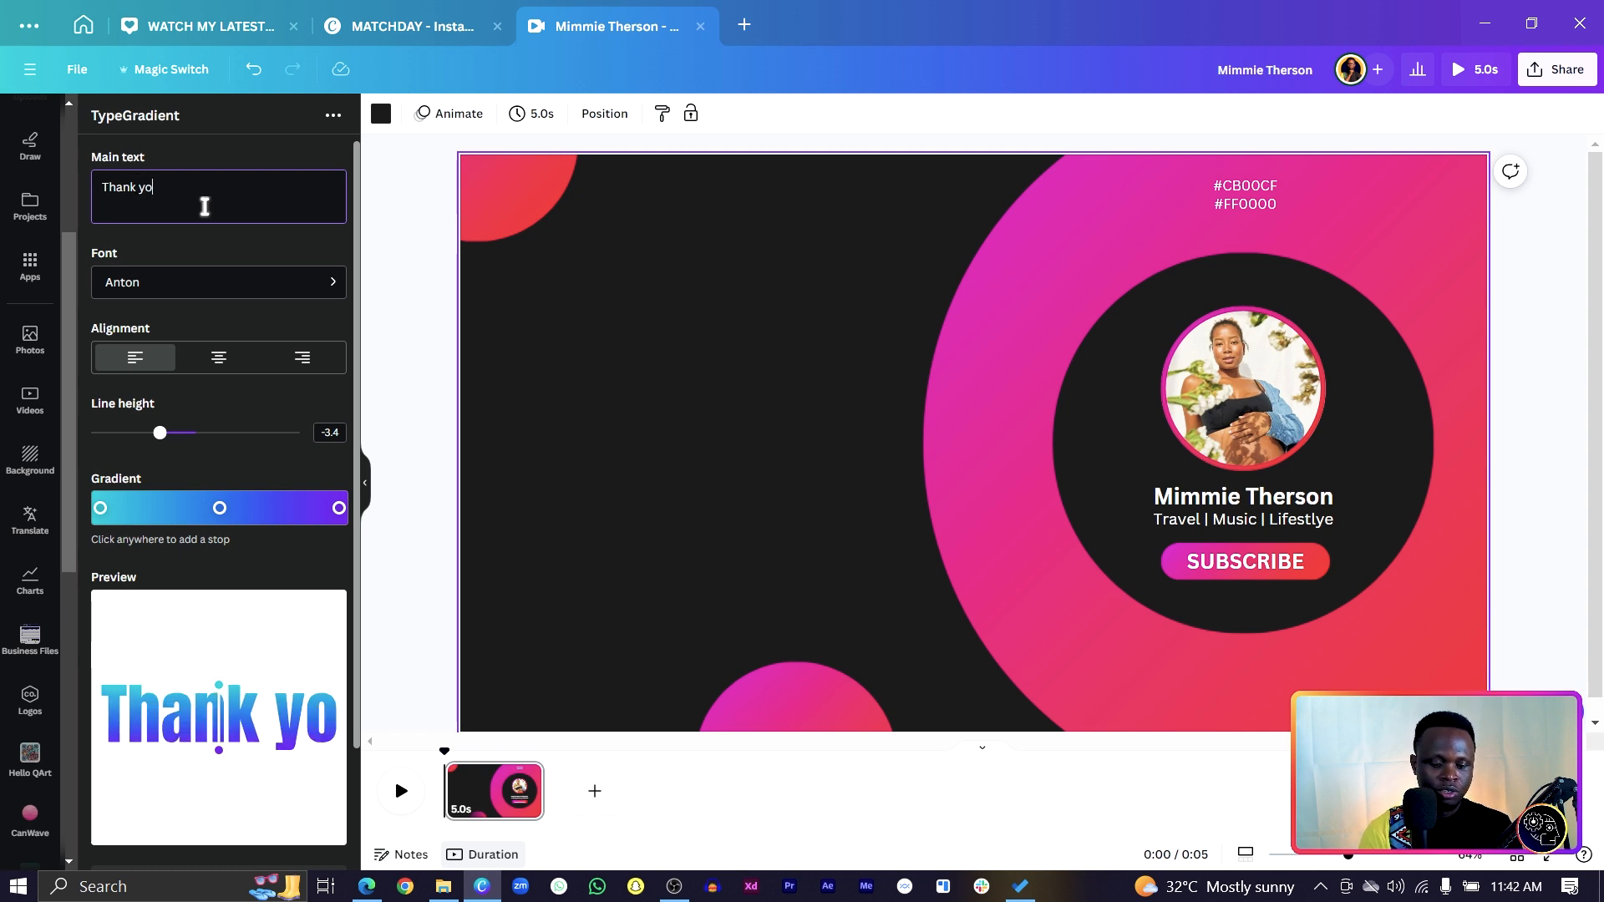
key("BackSpace")
key("BackSpace")
type("or ")
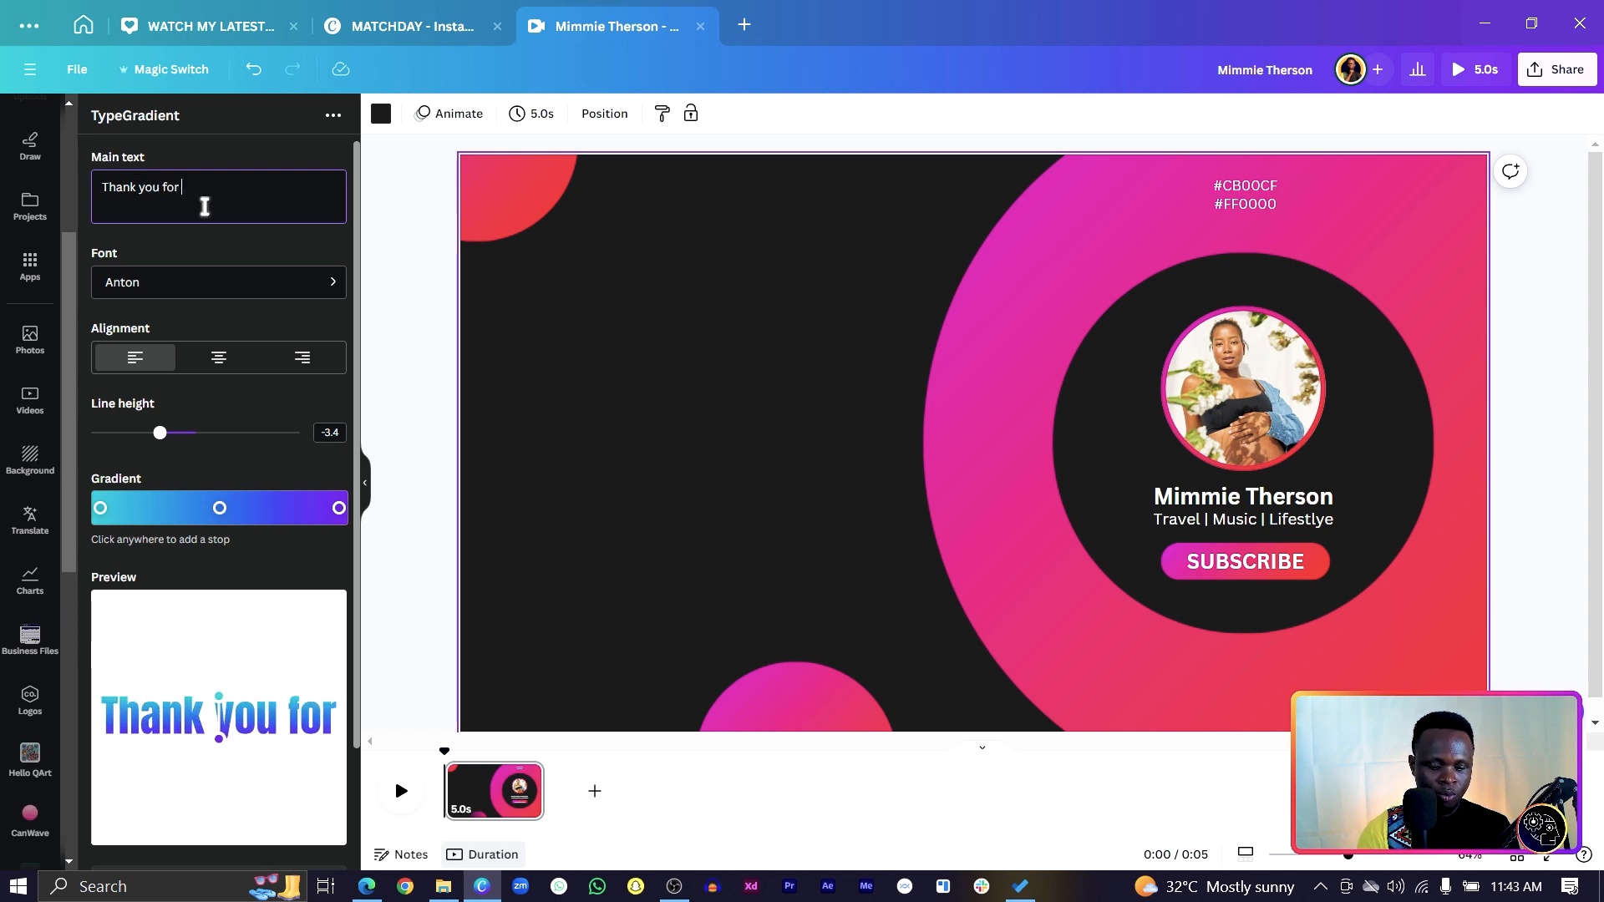
type("watching")
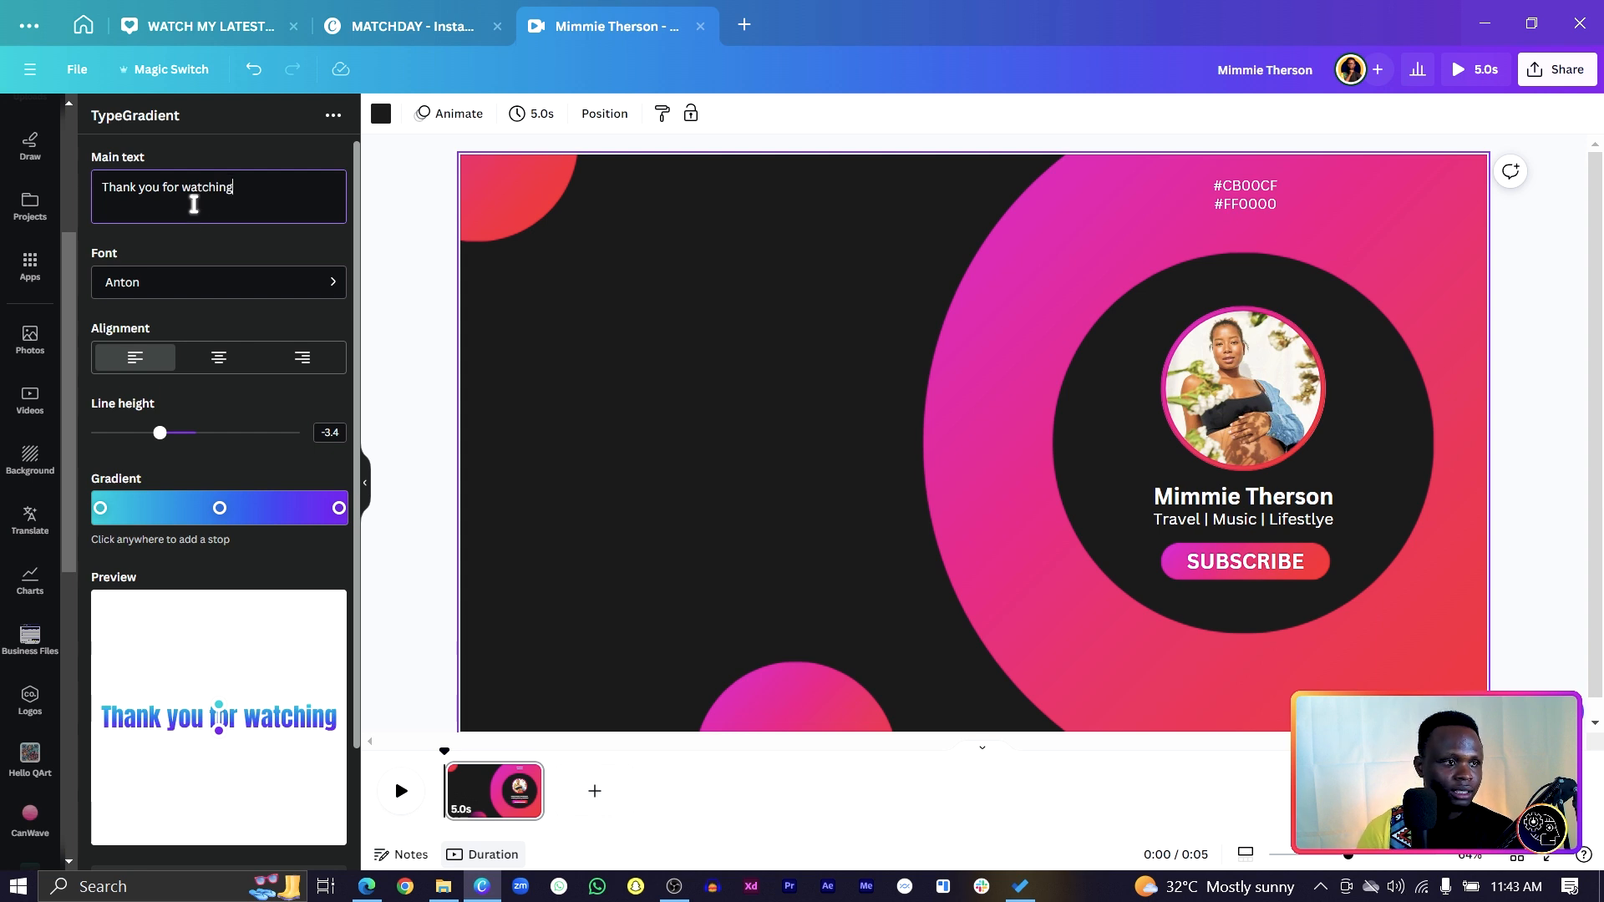
left_click(180, 189)
key("Return")
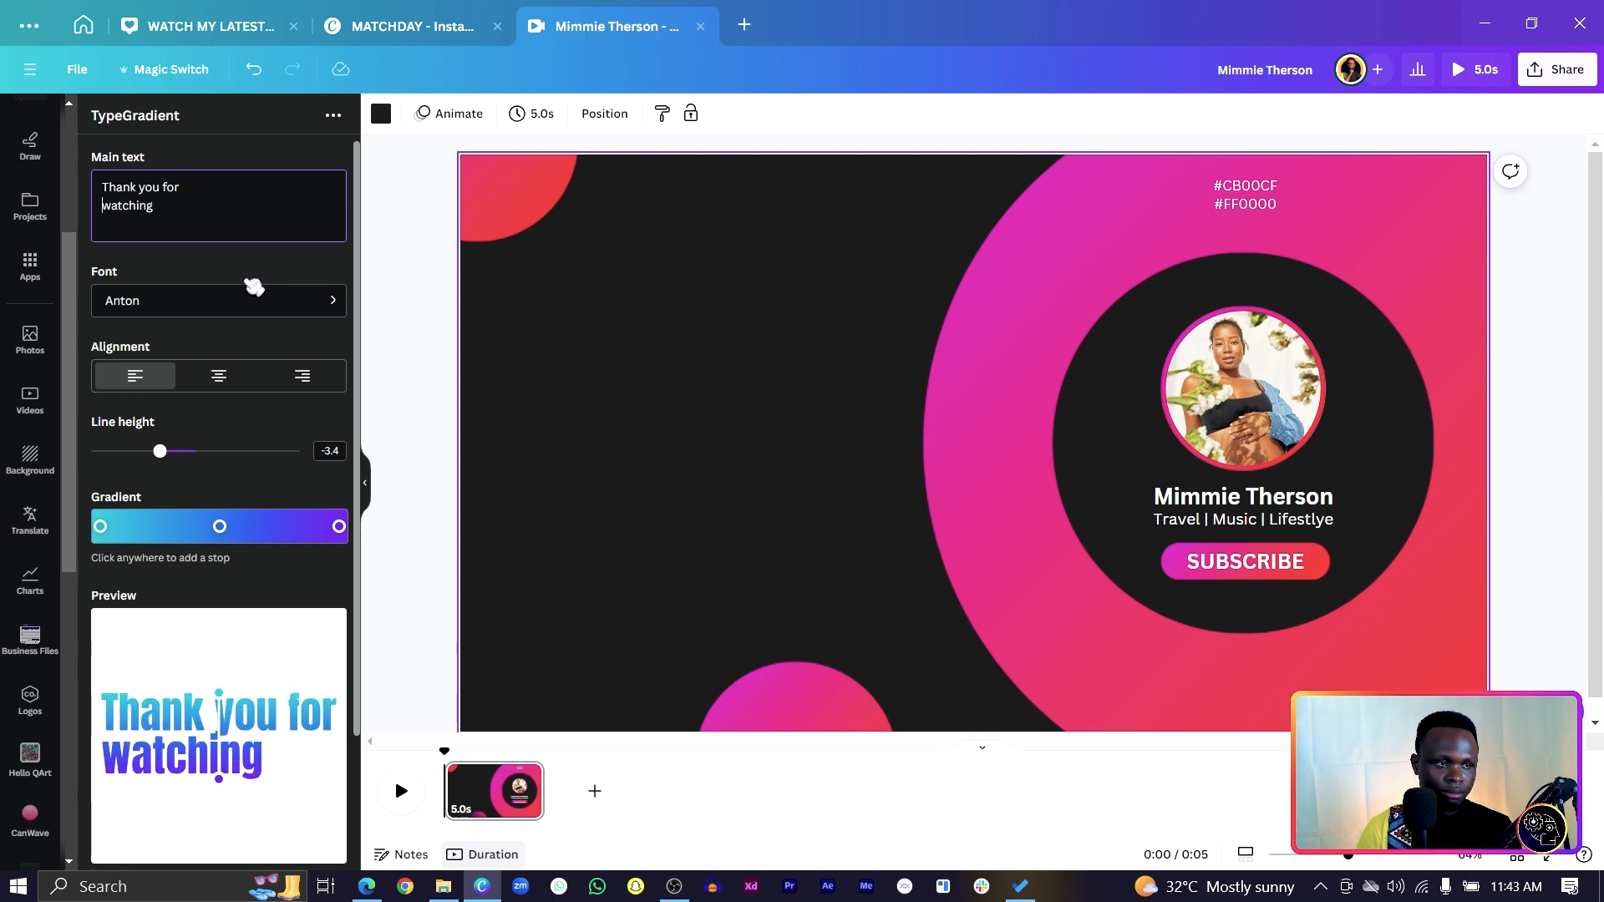
Centre-align the text and set its font to Poppins Black.
left_click(220, 375)
left_click(214, 315)
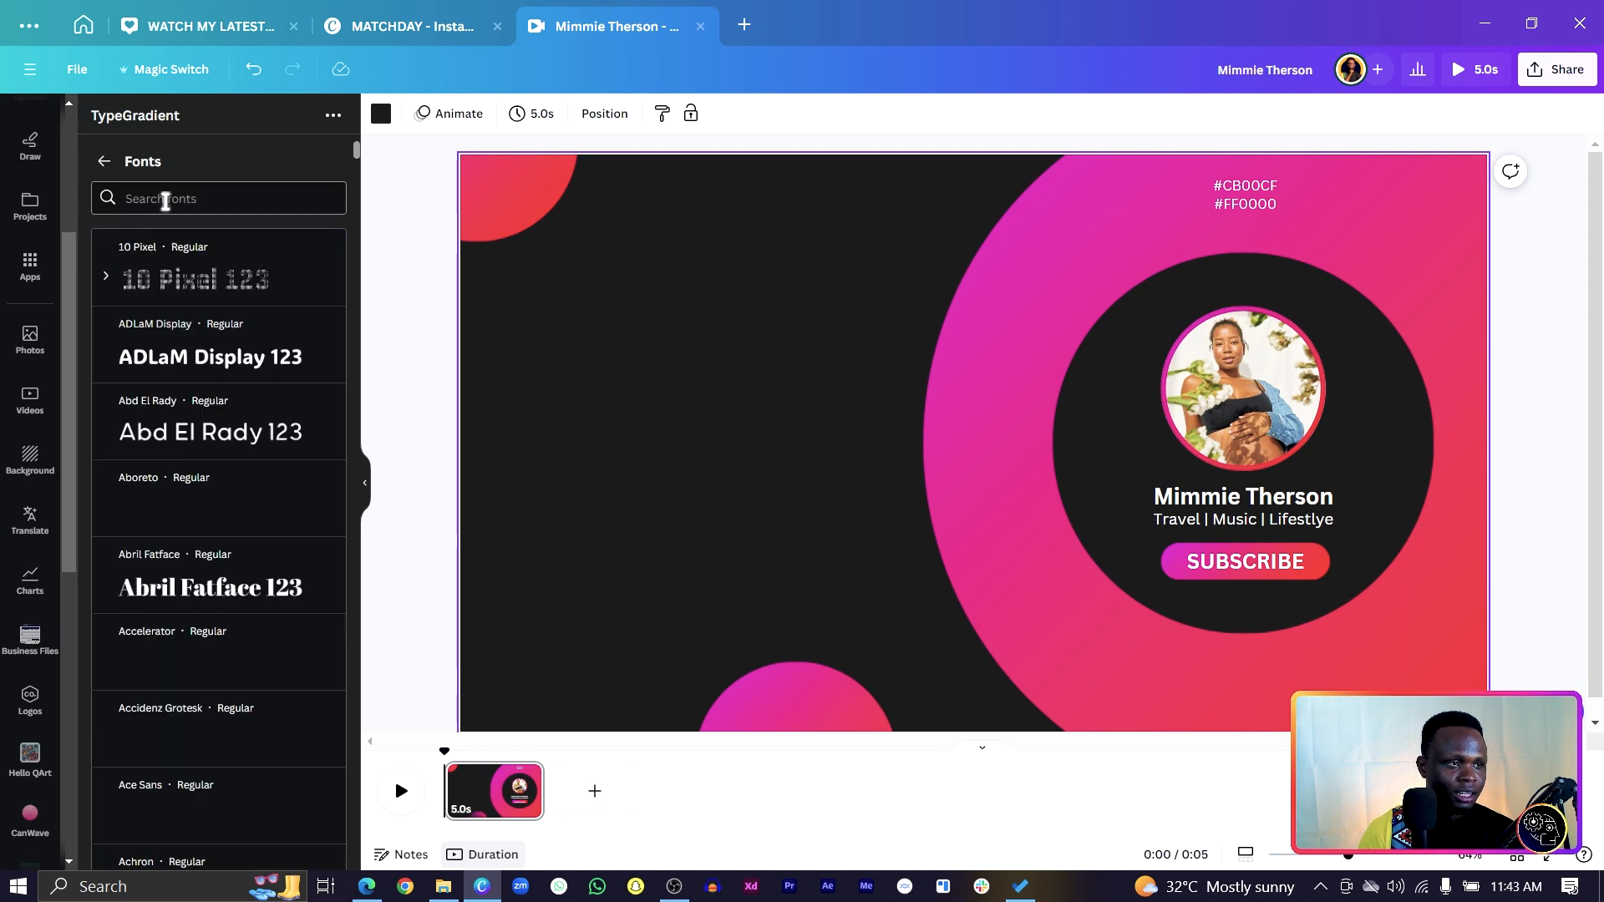
type("canva")
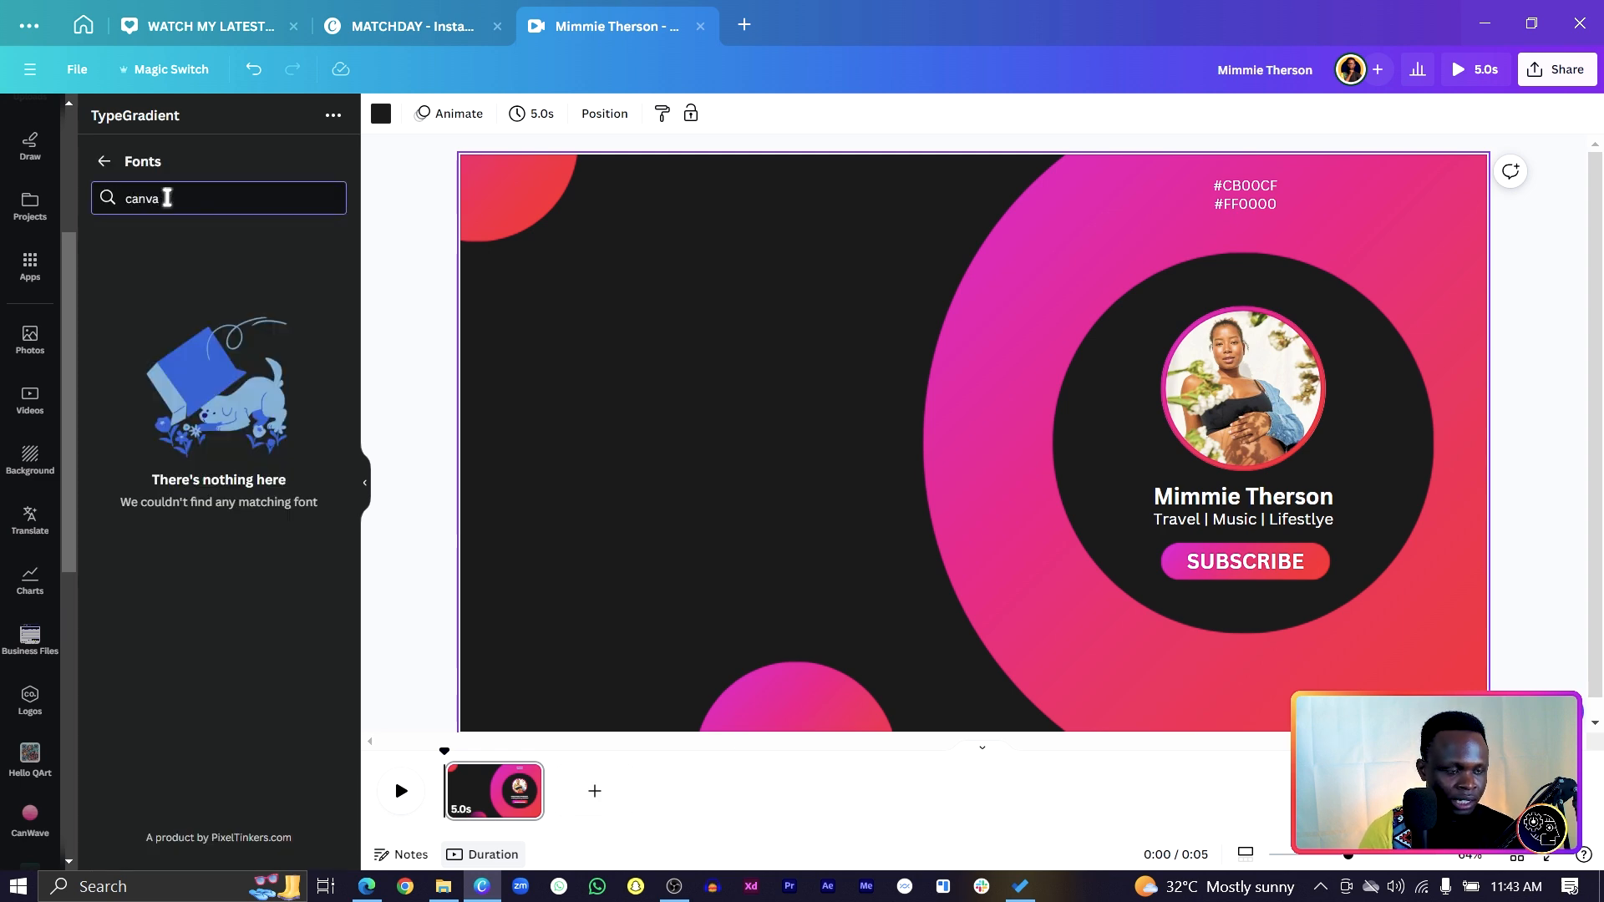
double_click(167, 197)
type("poi")
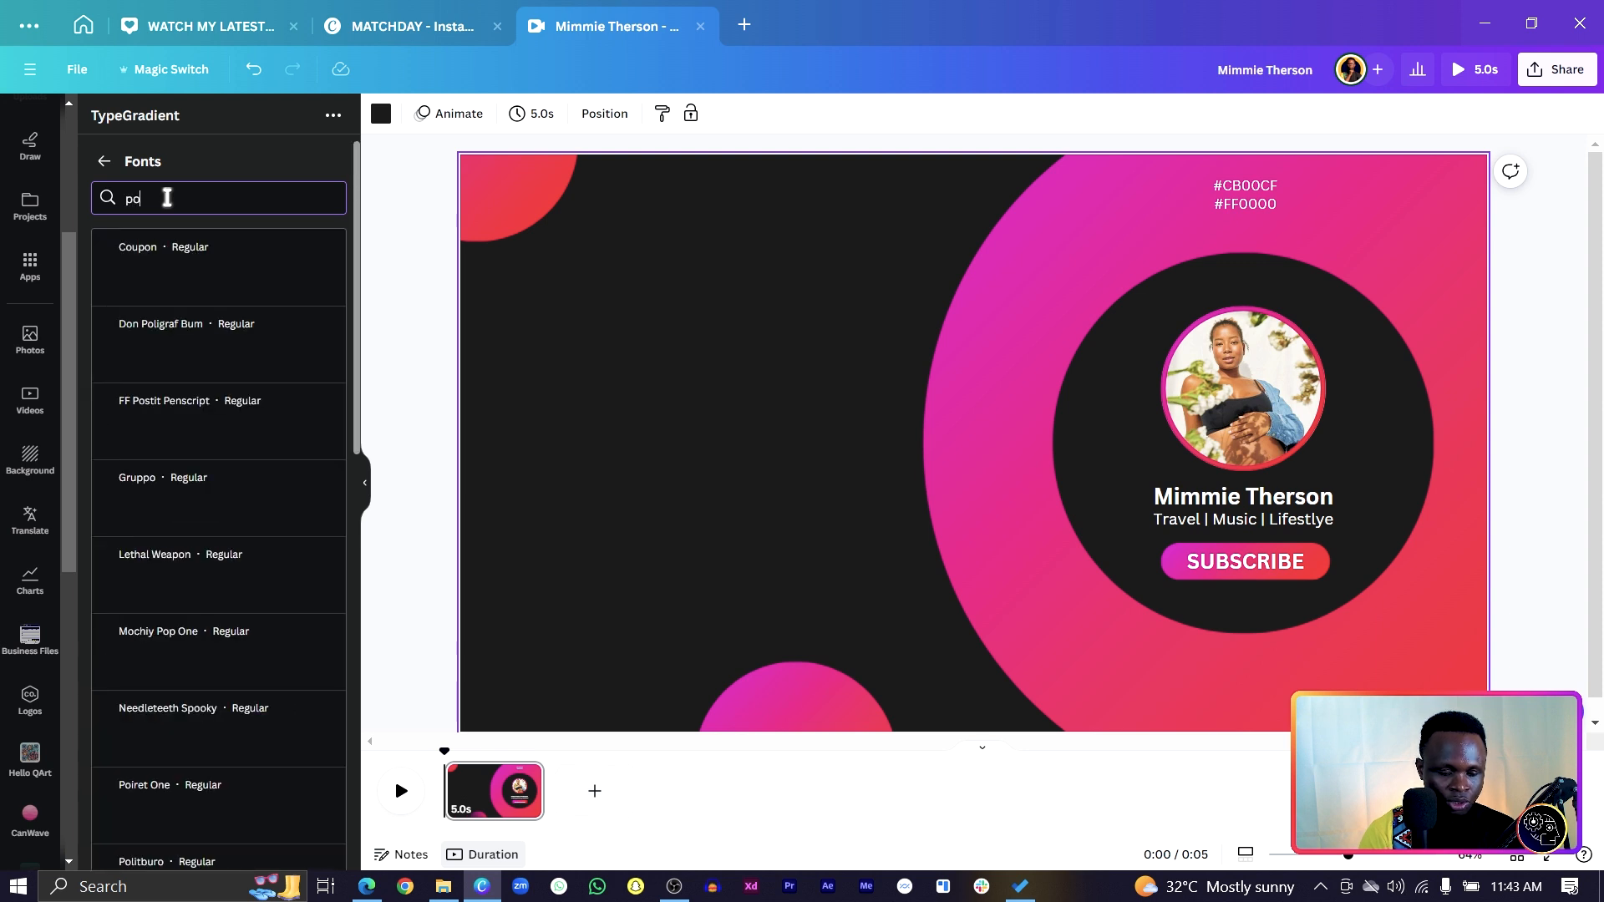
key("BackSpace")
type("ppins")
left_click(190, 259)
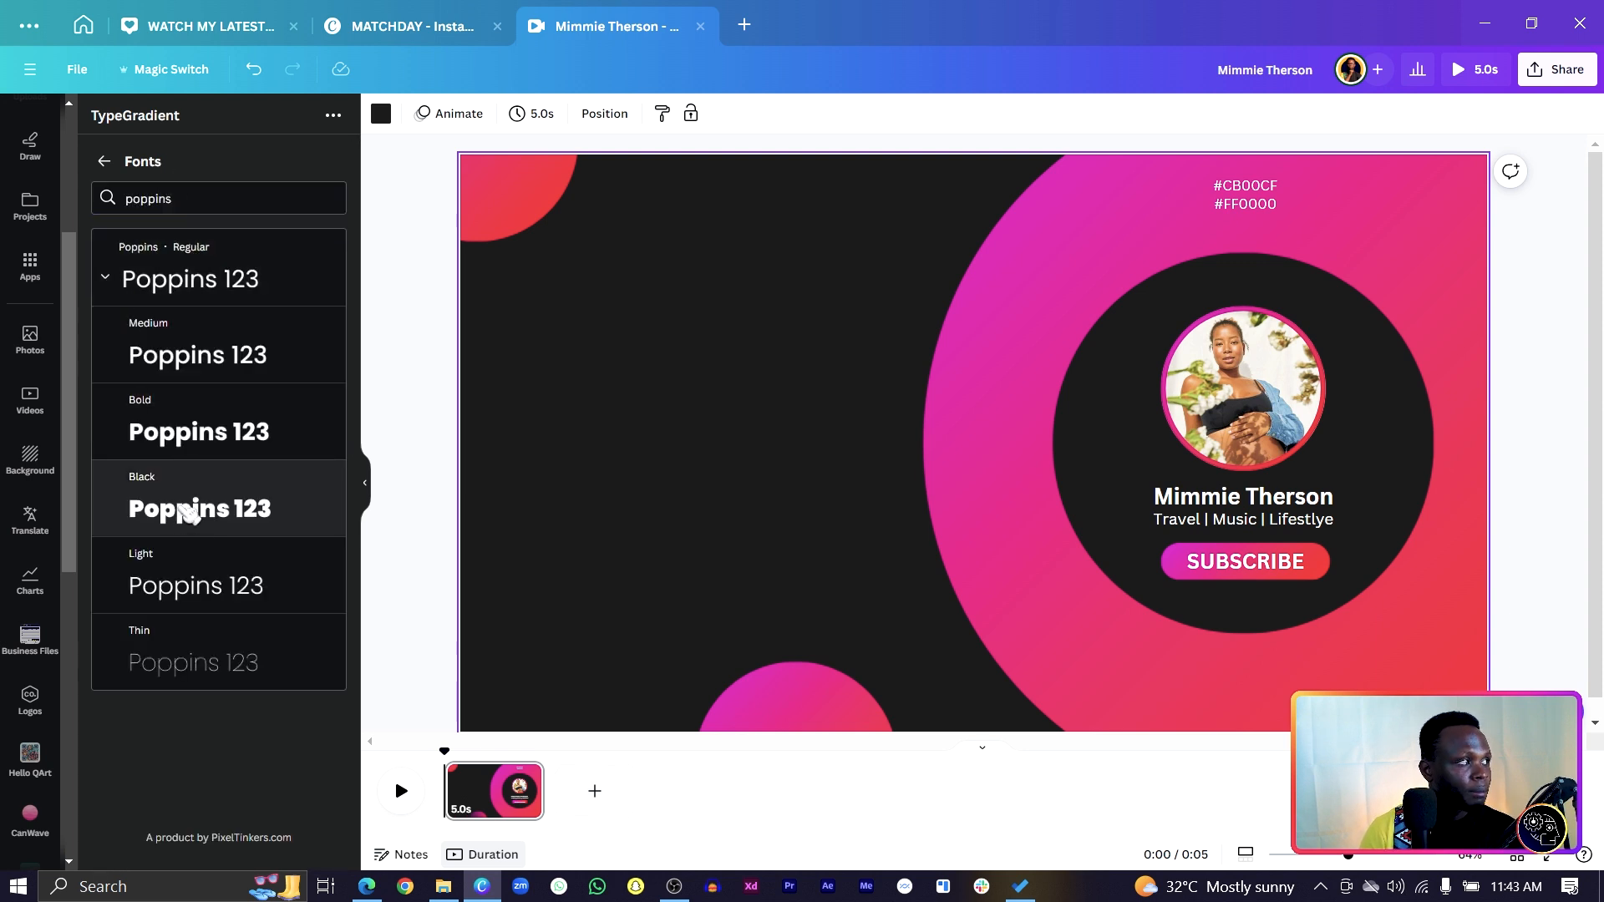
left_click(186, 511)
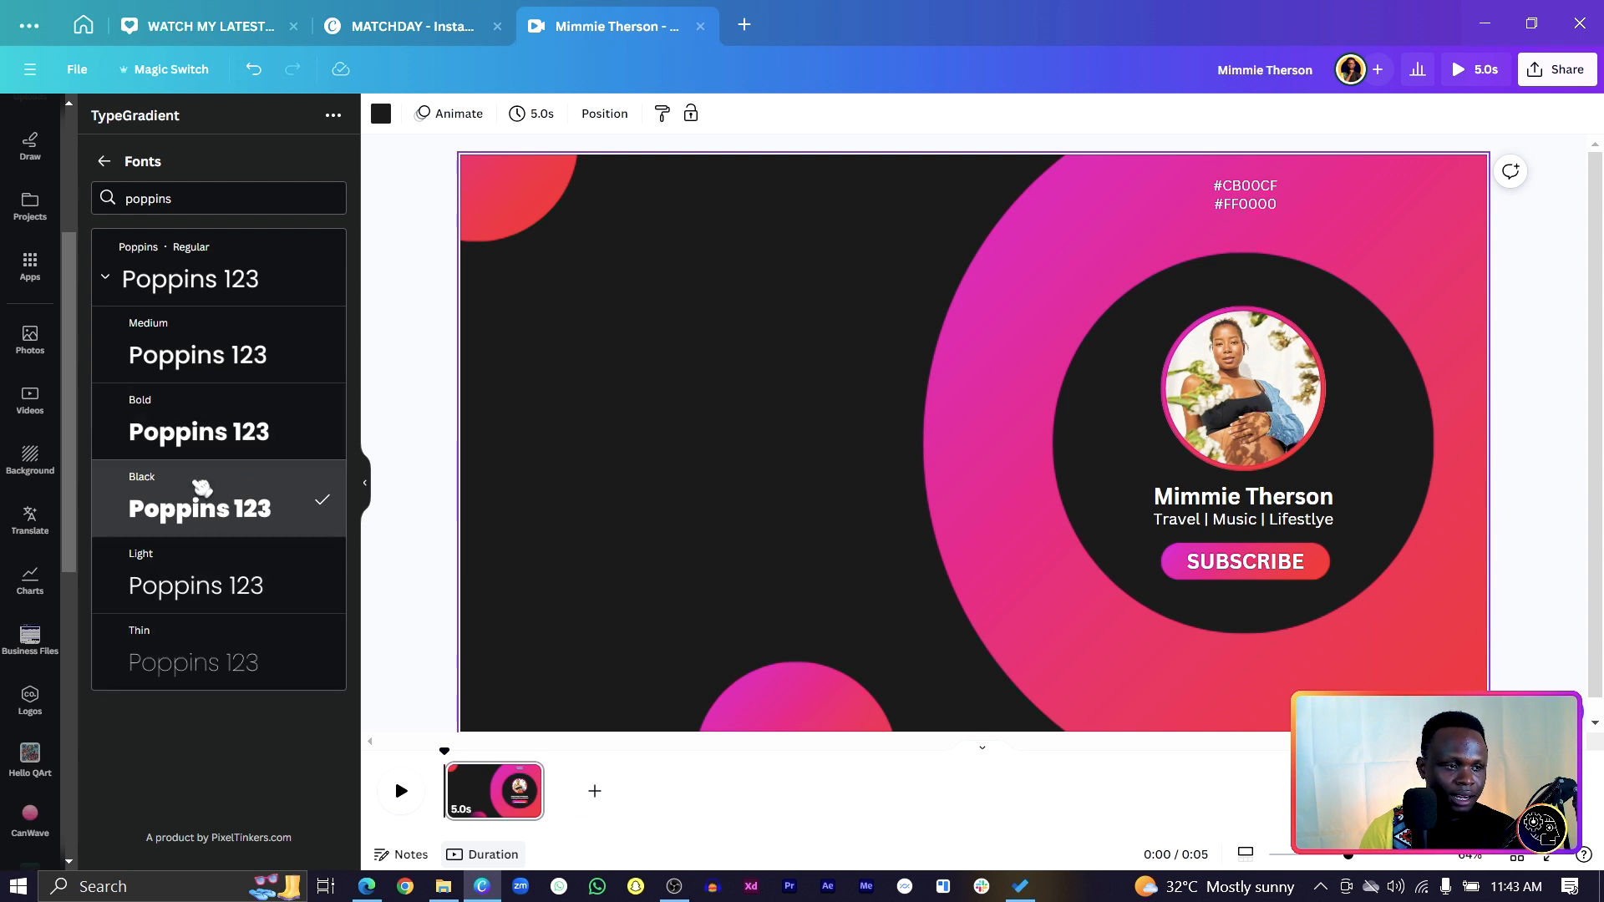
left_click(104, 161)
left_click(104, 529)
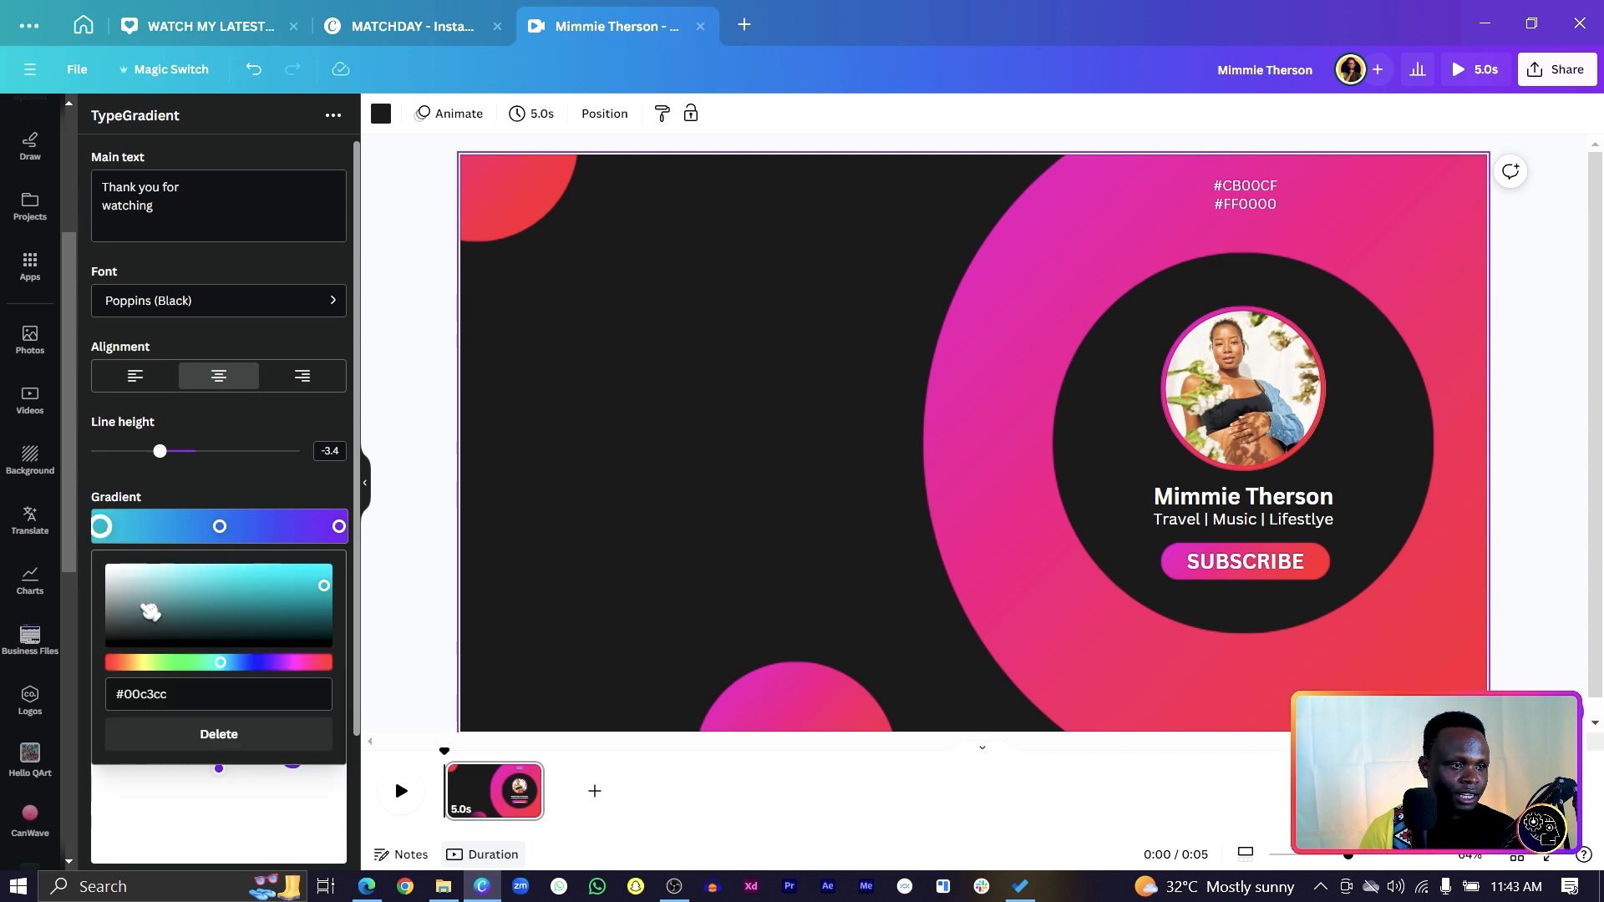
Set the left gradient stop's hex colour to #cb00cf.
left_click(161, 697)
left_click(82, 694)
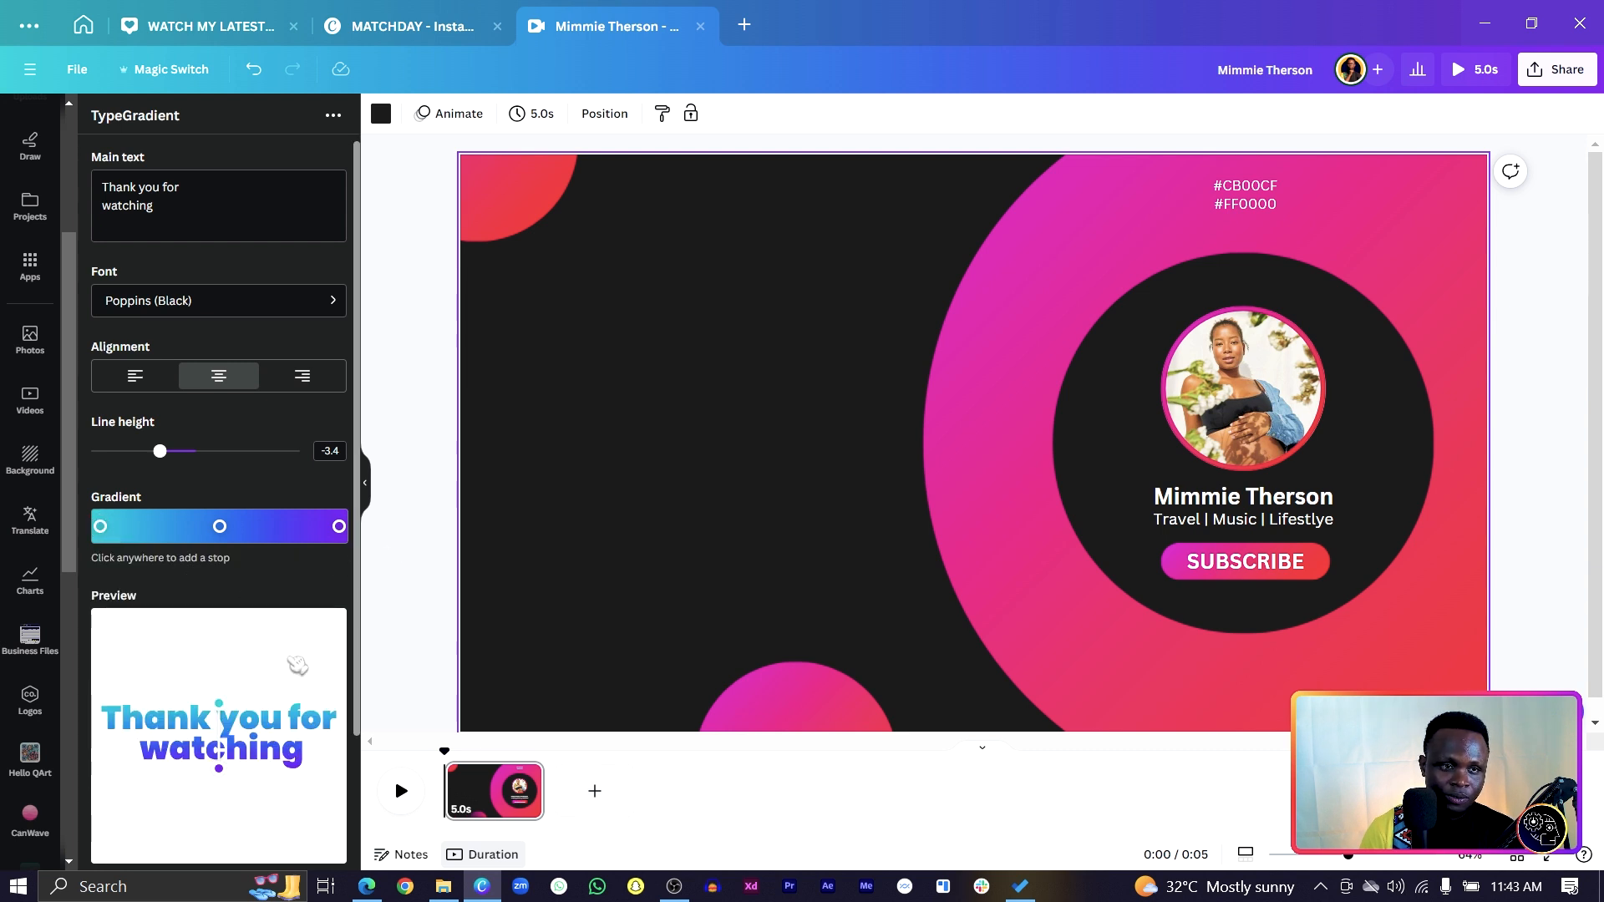
left_click(101, 528)
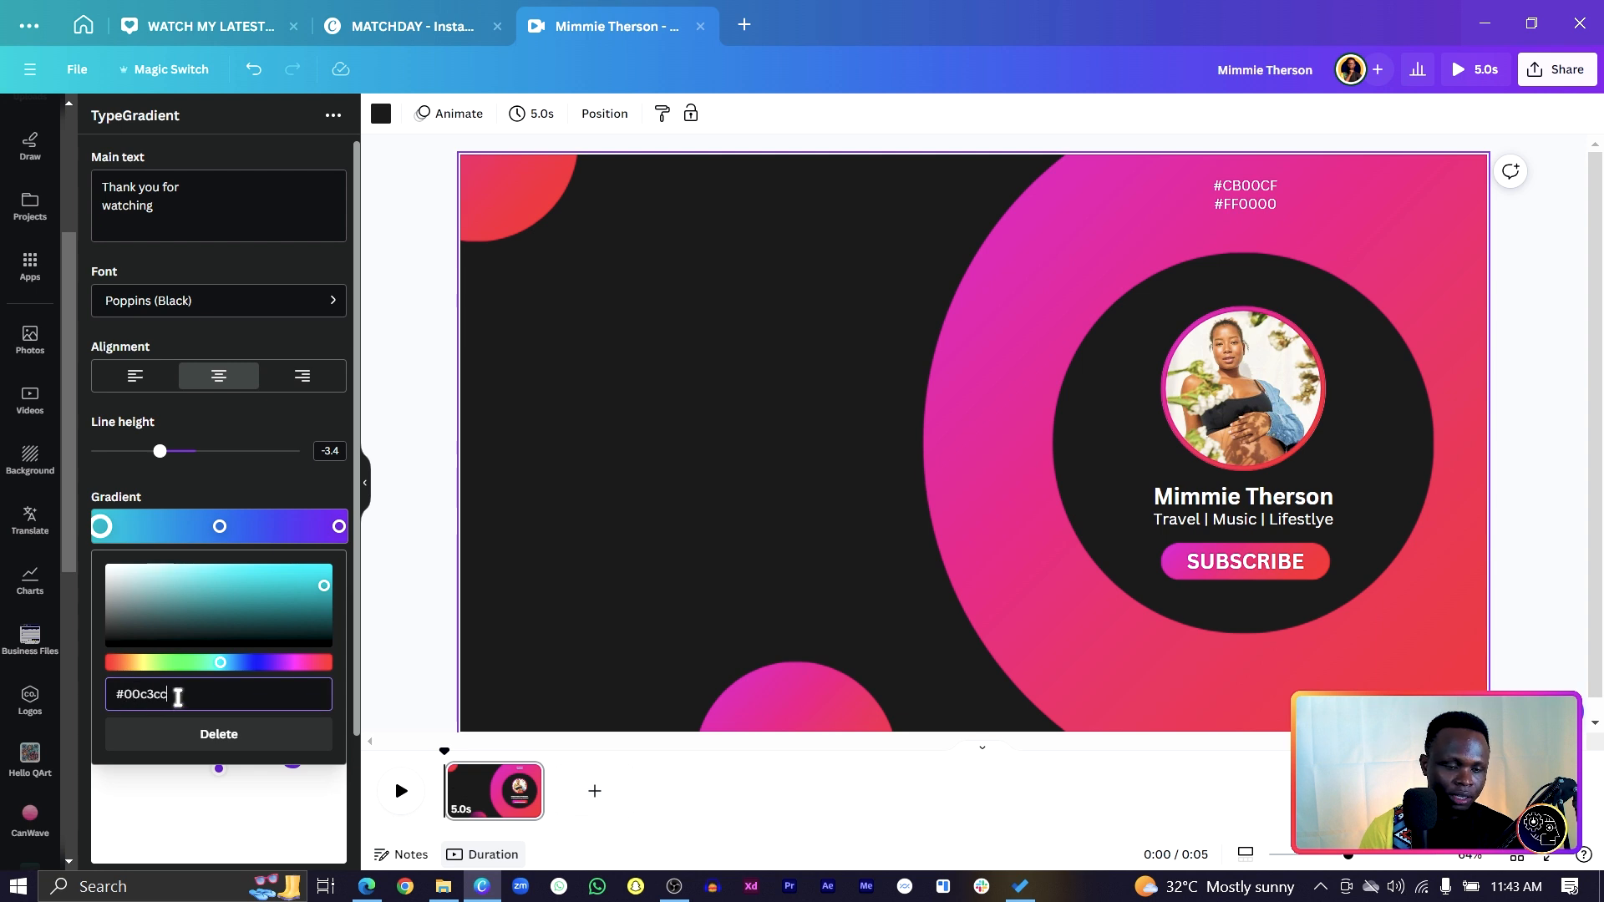
key("BackSpace")
key("BackSpace")
key("BackSpace")
key("BackSpace")
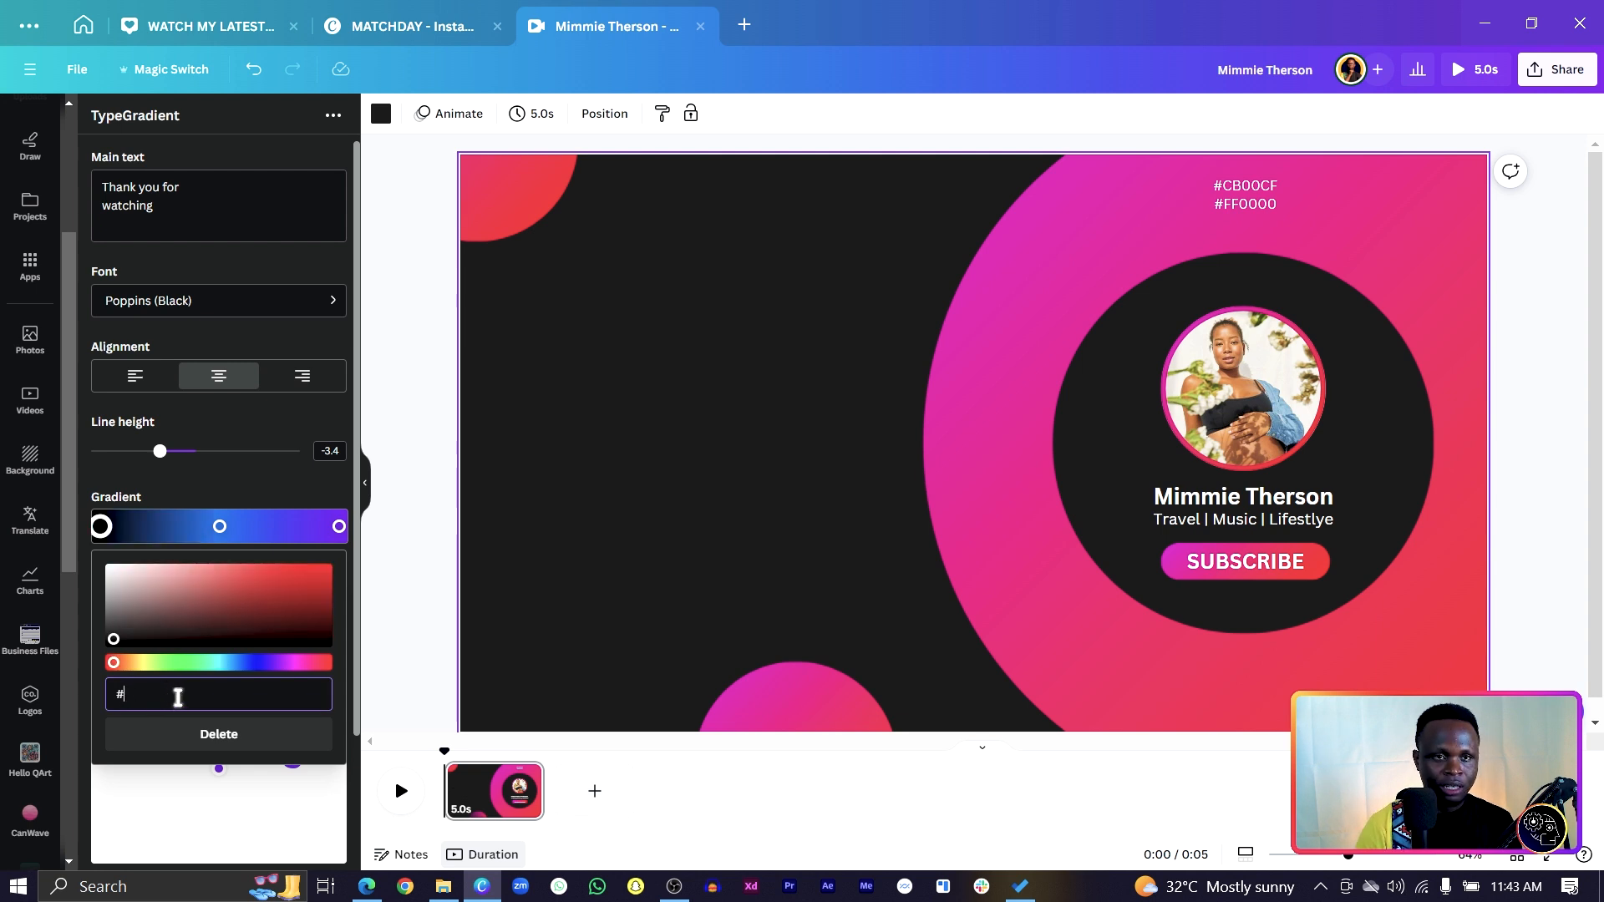
type("cb")
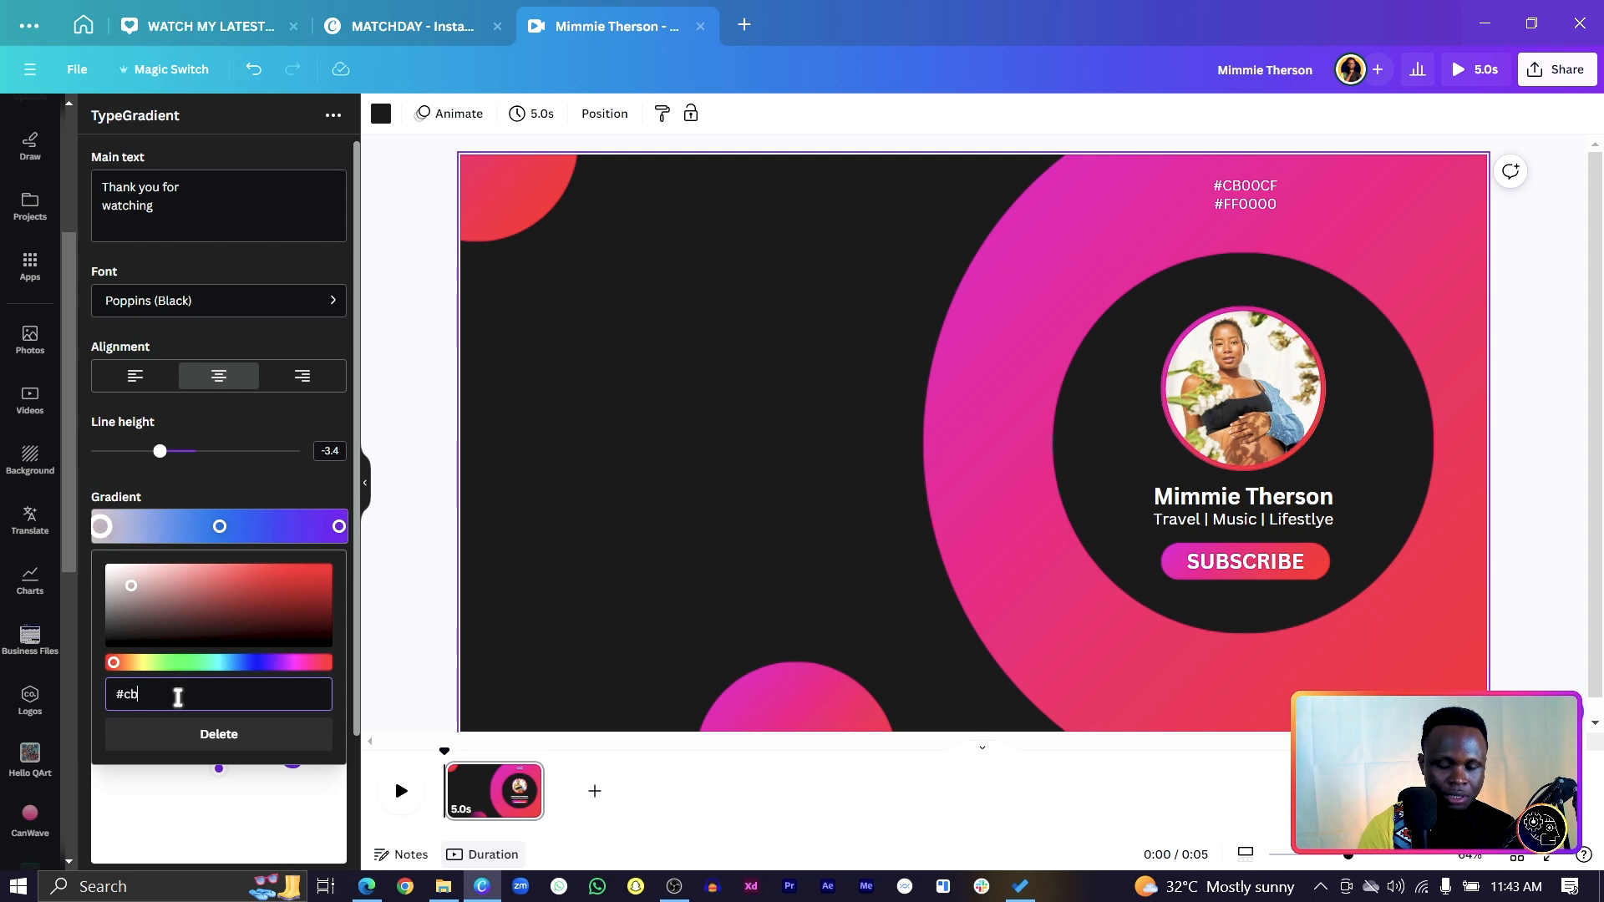
type("00")
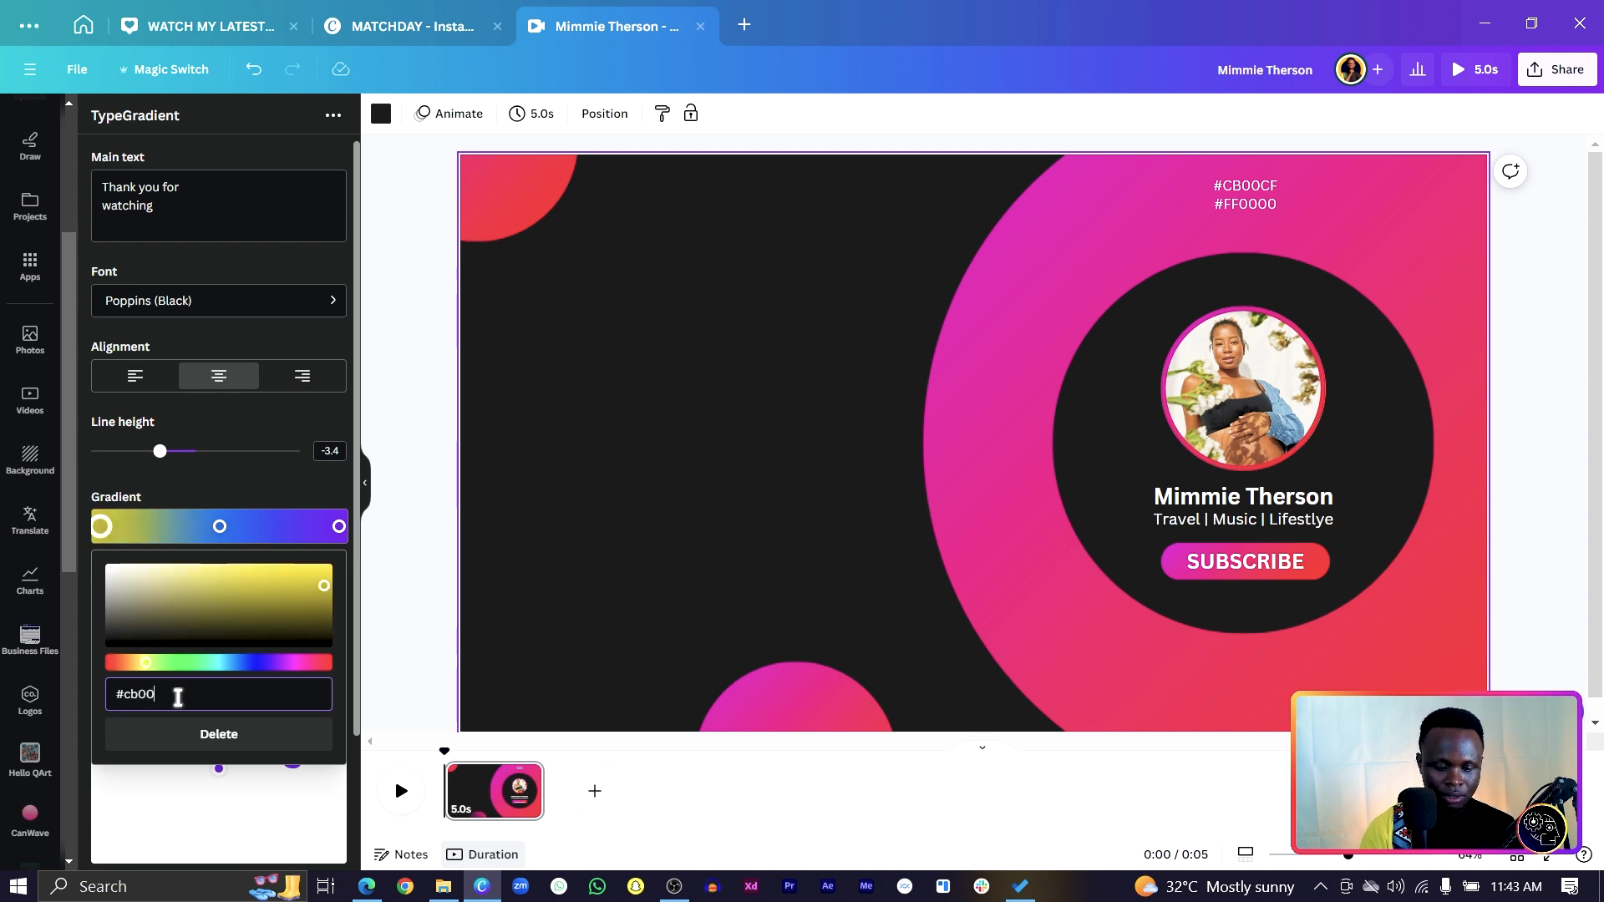
type("cf")
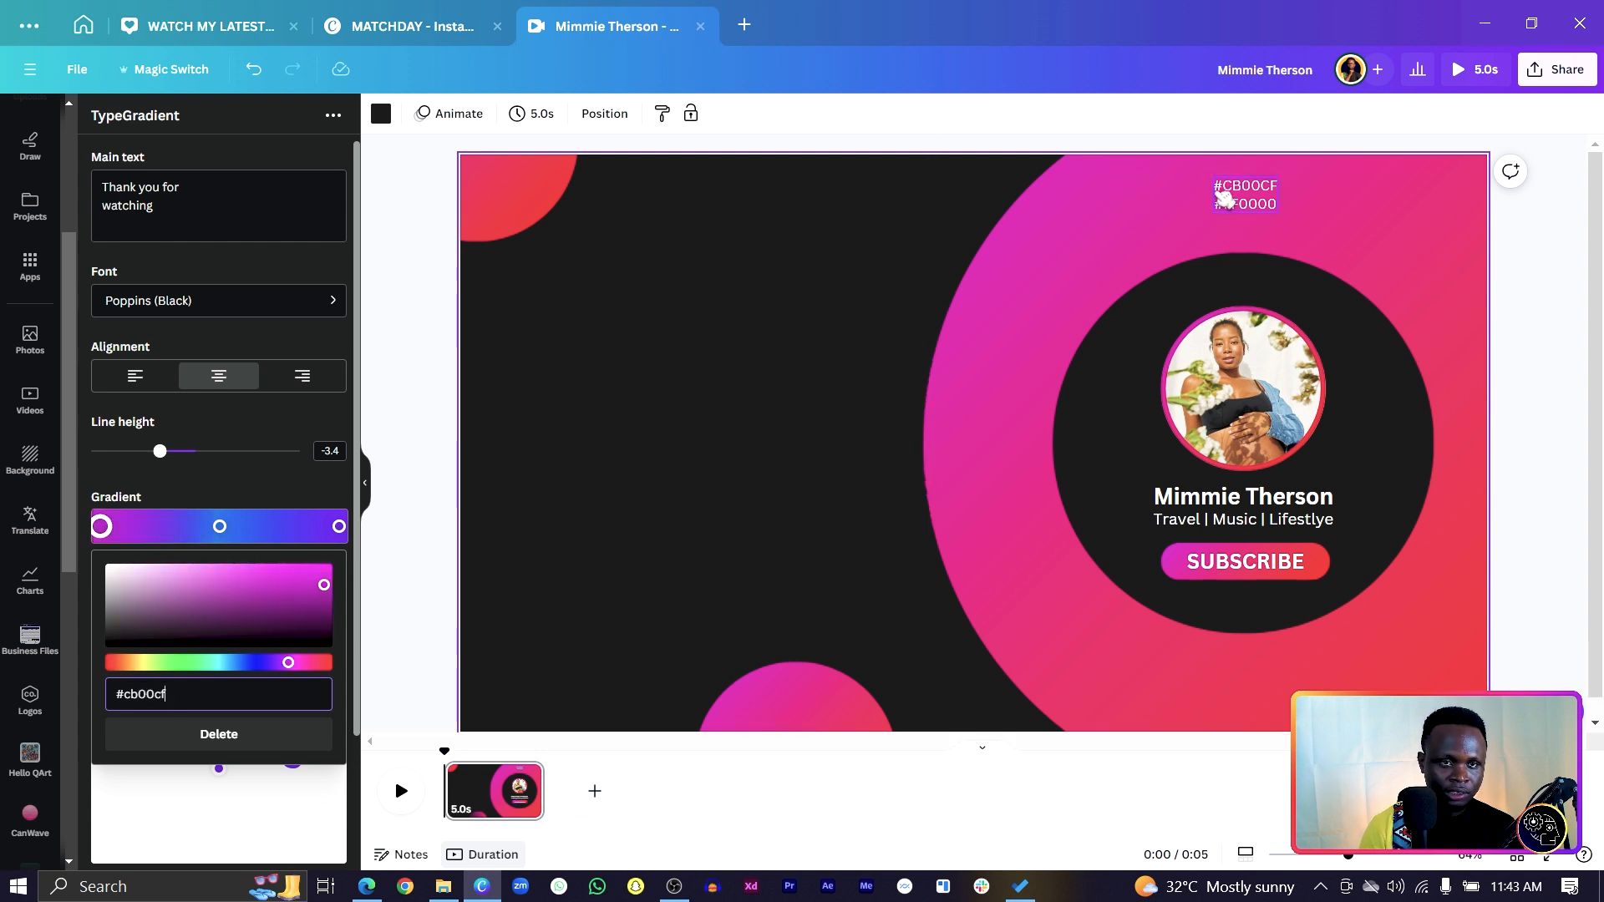
Make the middle stop #ff0000, delete the purple right stop, and move red to the end.
left_click(224, 527)
left_click(212, 692)
key("BackSpace")
key("BackSpace")
key("BackSpace")
key("BackSpace")
key("BackSpace")
key("BackSpace")
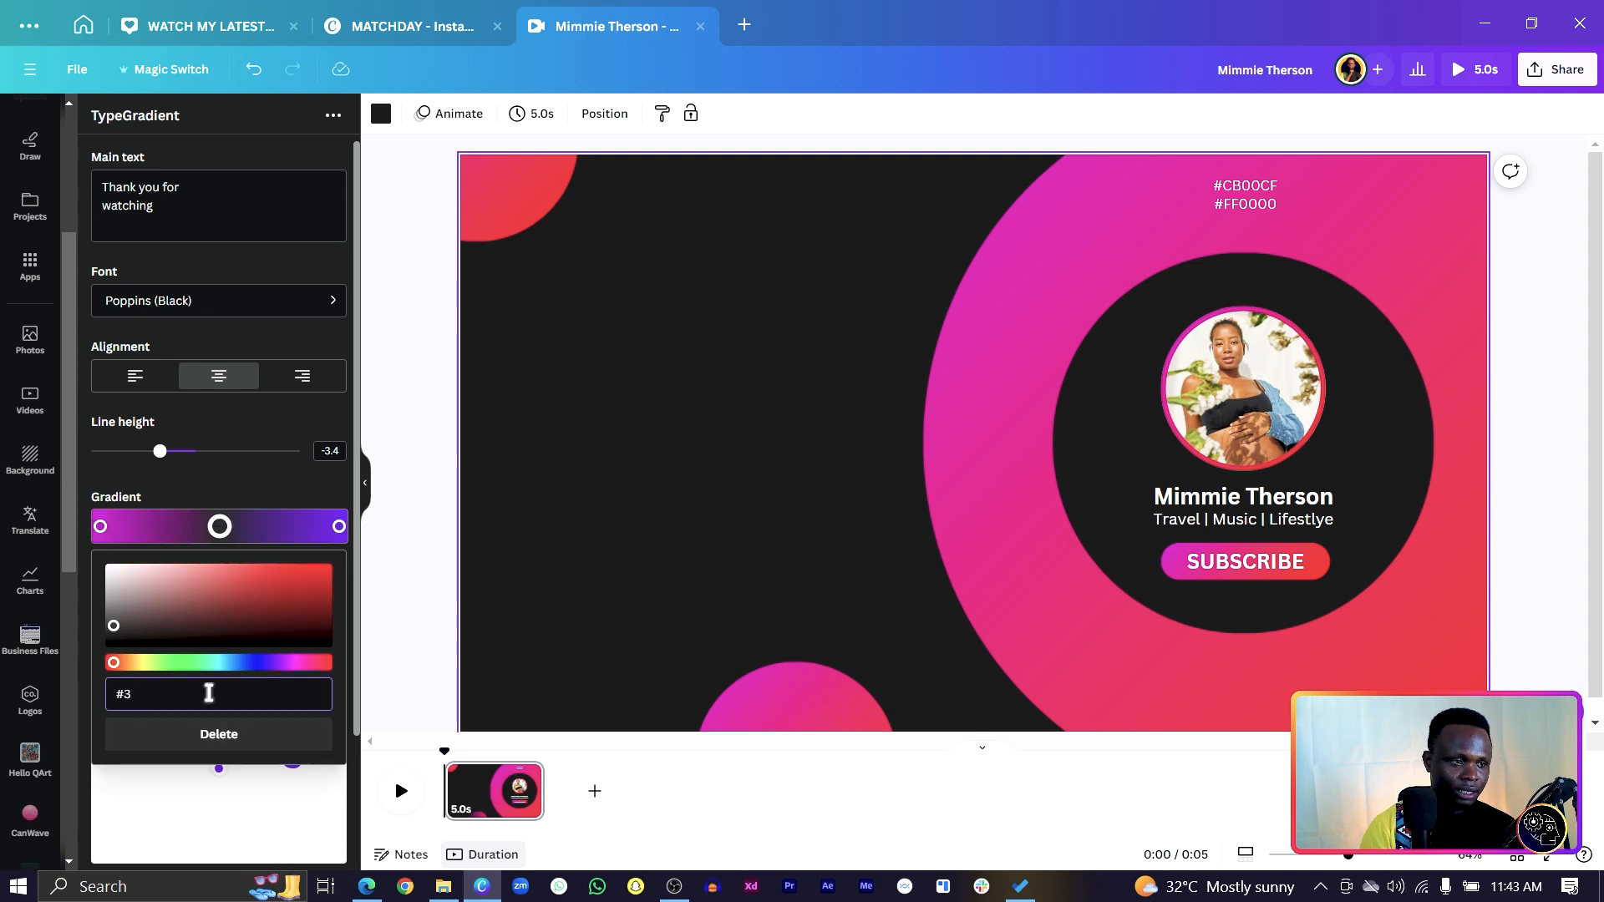
type("ff0000")
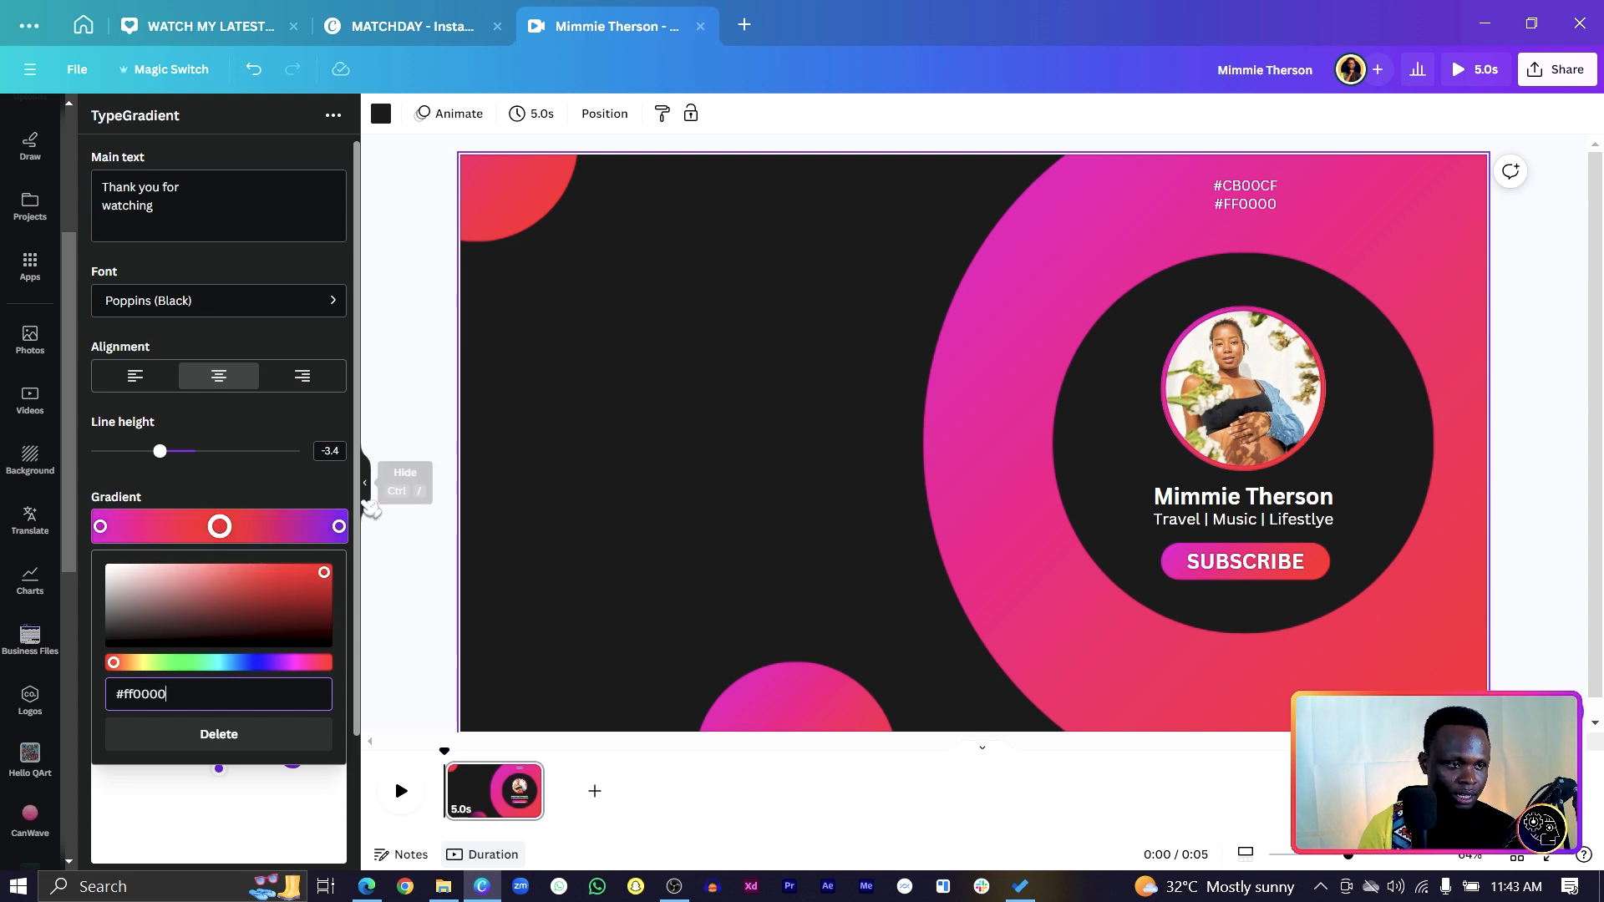
left_click(338, 526)
left_click(232, 746)
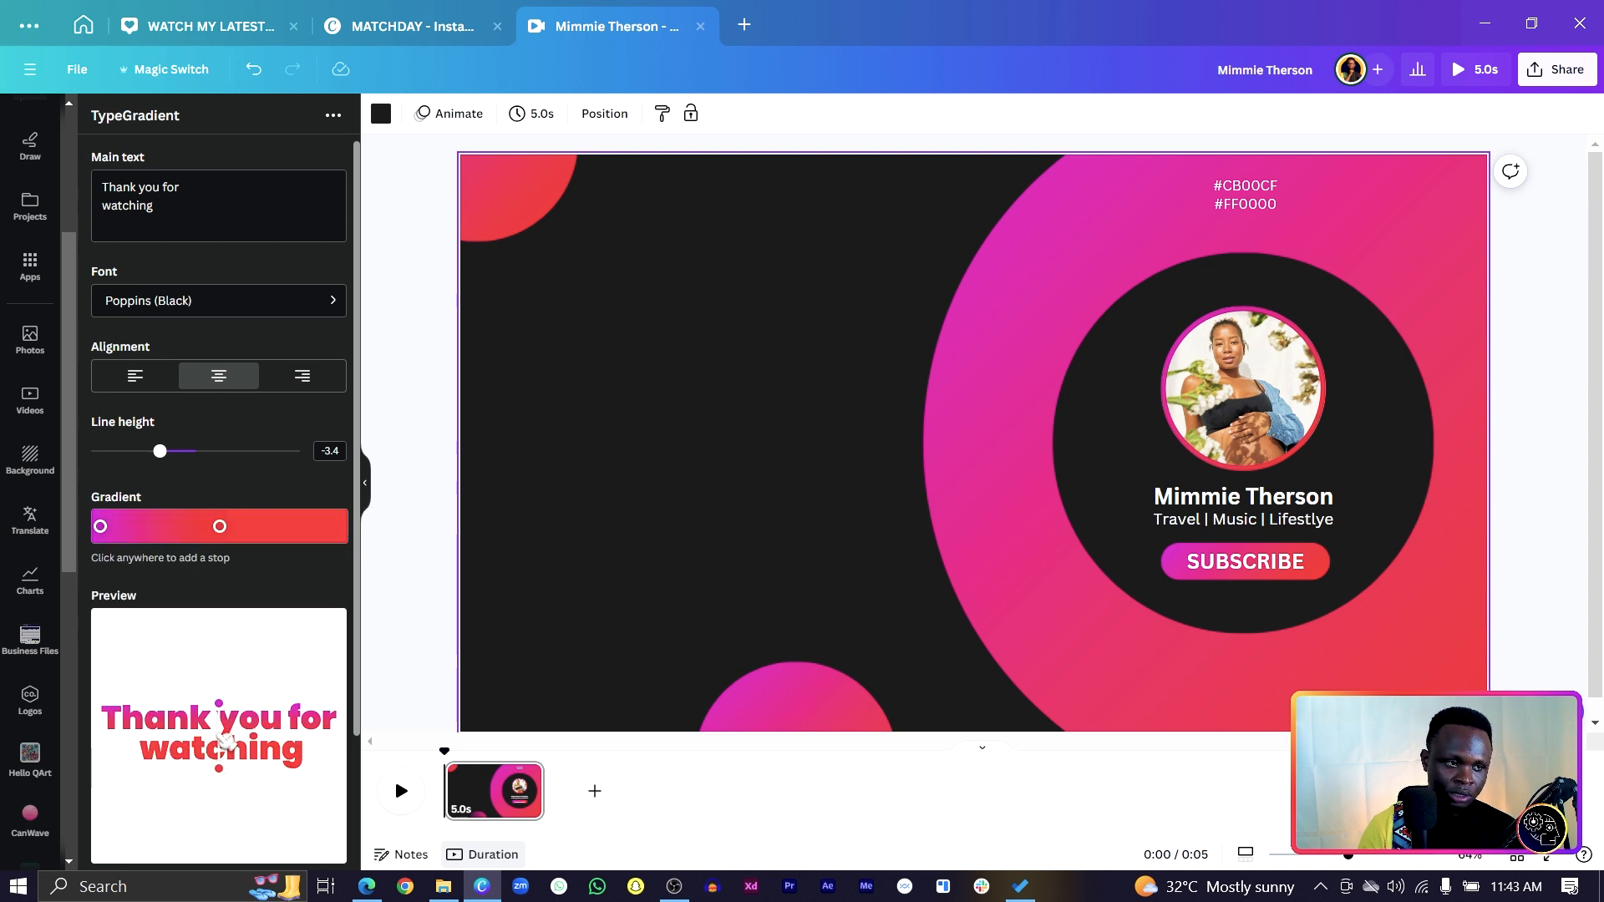
left_click_drag(221, 527, 314, 526)
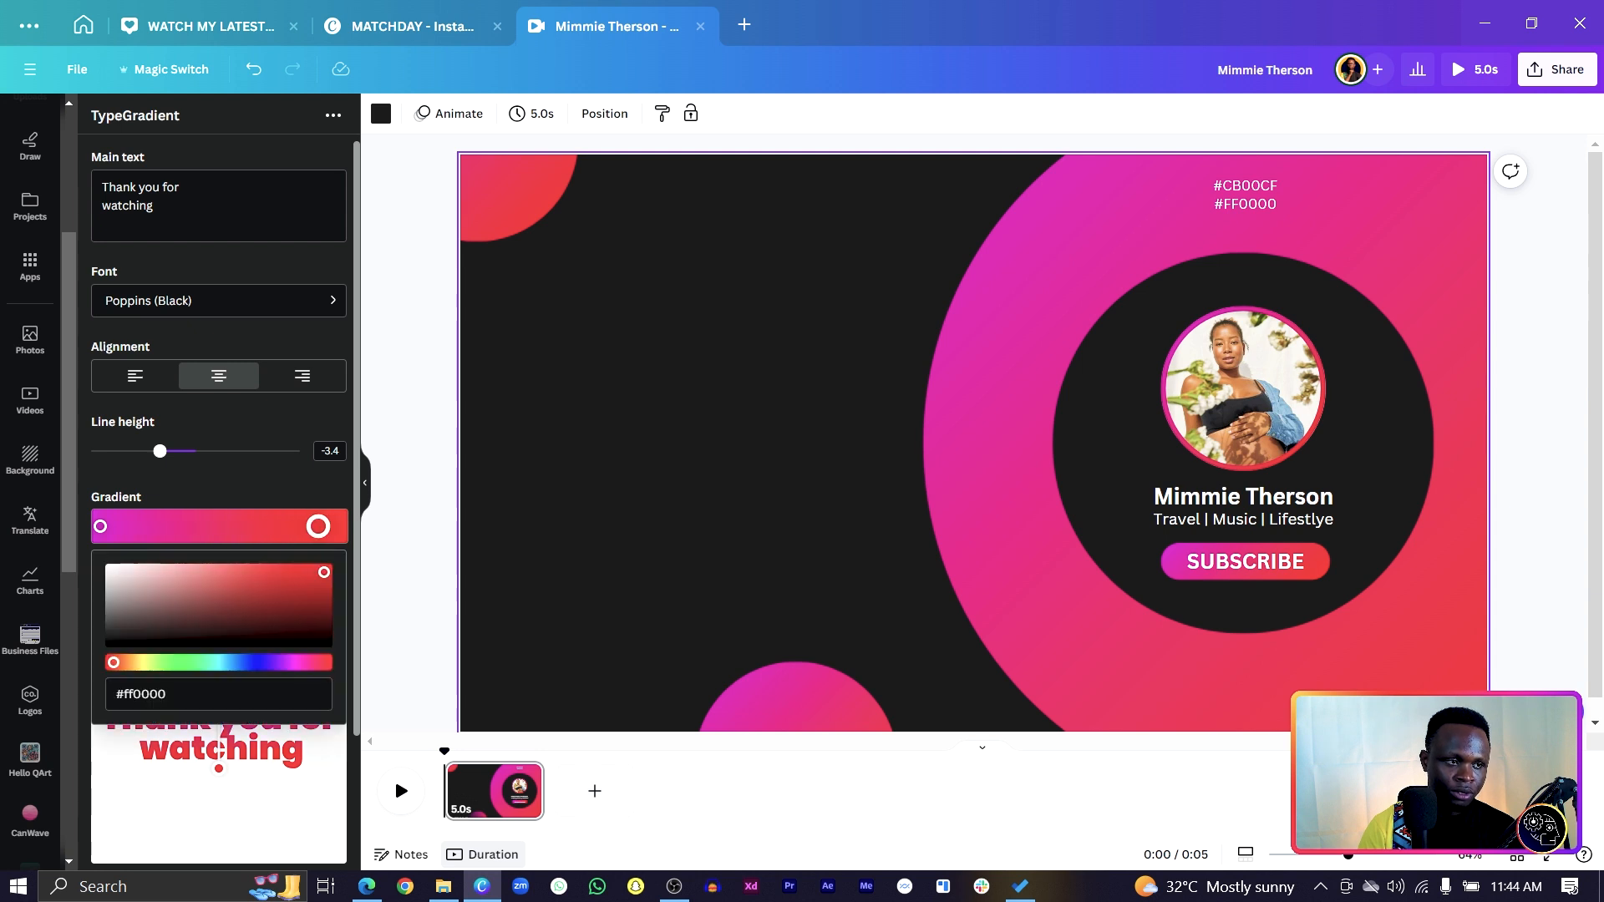
left_click(221, 738)
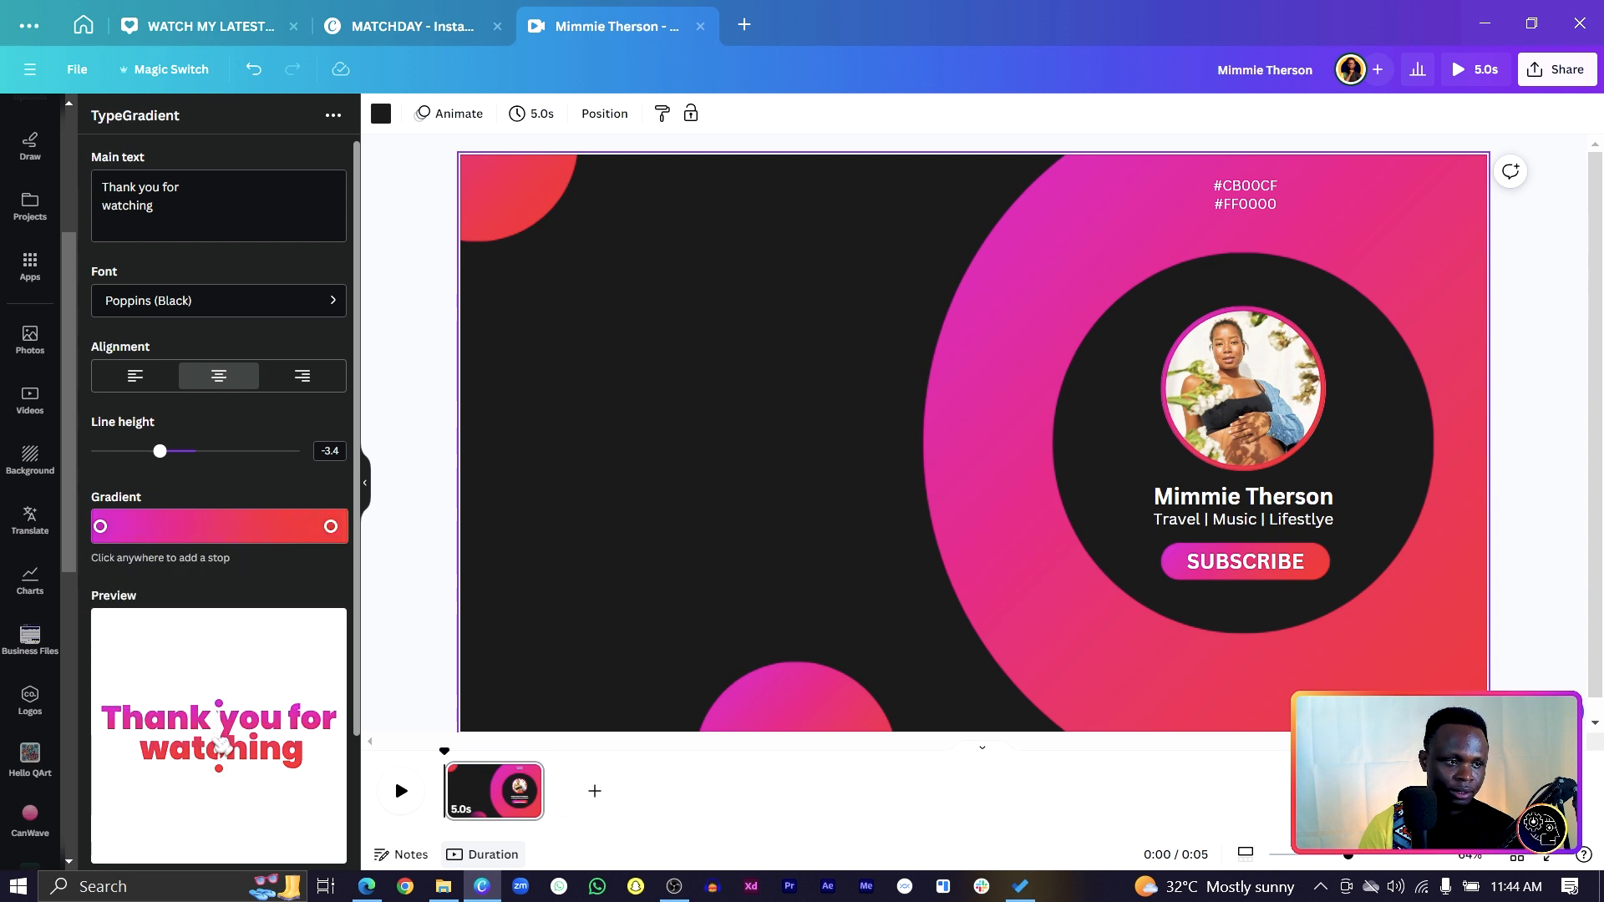
Angle the gradient diagonally from the 'a' of Thank past the 'g' of watching.
left_click_drag(219, 767, 247, 764)
scroll(251, 655, "down", 2)
left_click_drag(228, 552, 154, 552)
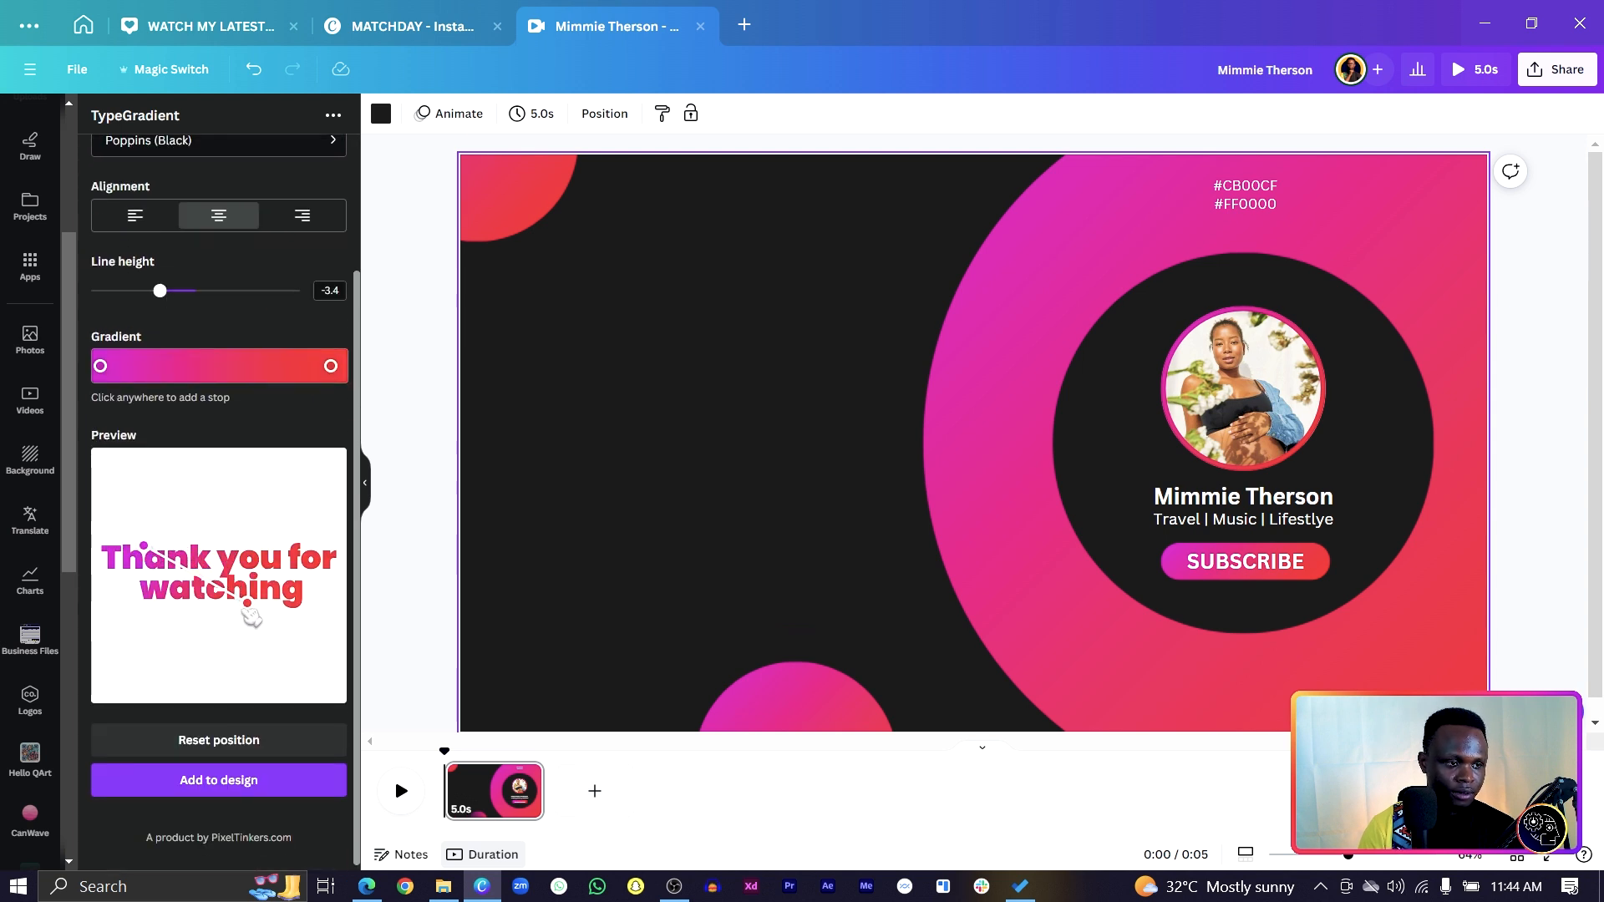
left_click_drag(254, 610, 296, 620)
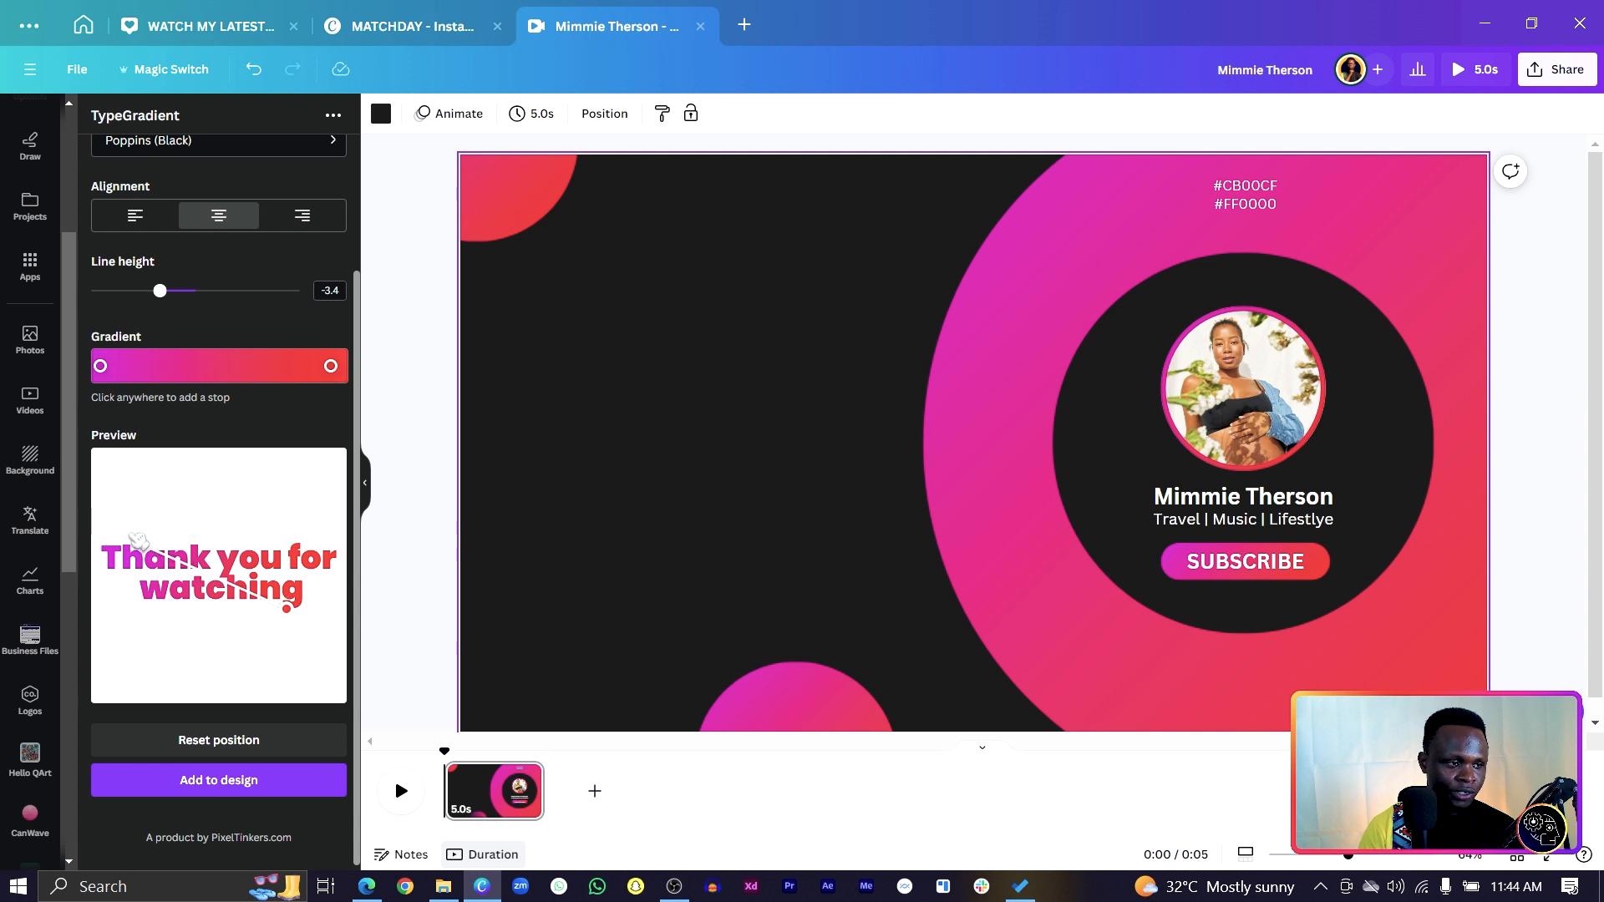
left_click_drag(132, 540, 125, 541)
Add the gradient text to the design, shrink it and place it upper-left beside the ring.
left_click(292, 787)
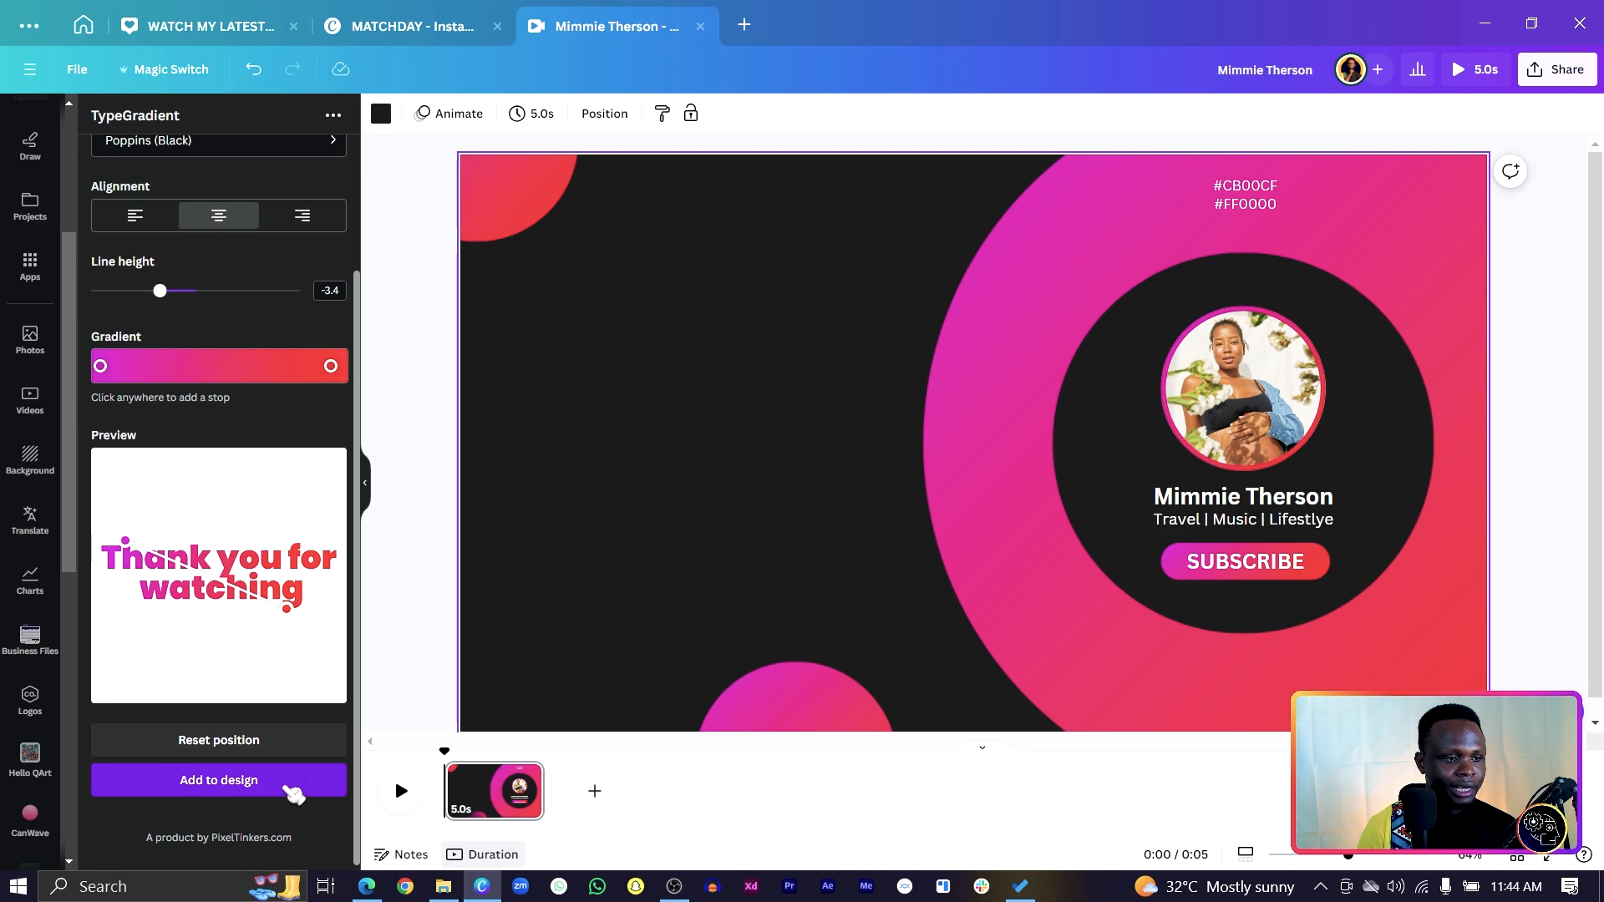
left_click_drag(1024, 454, 797, 395)
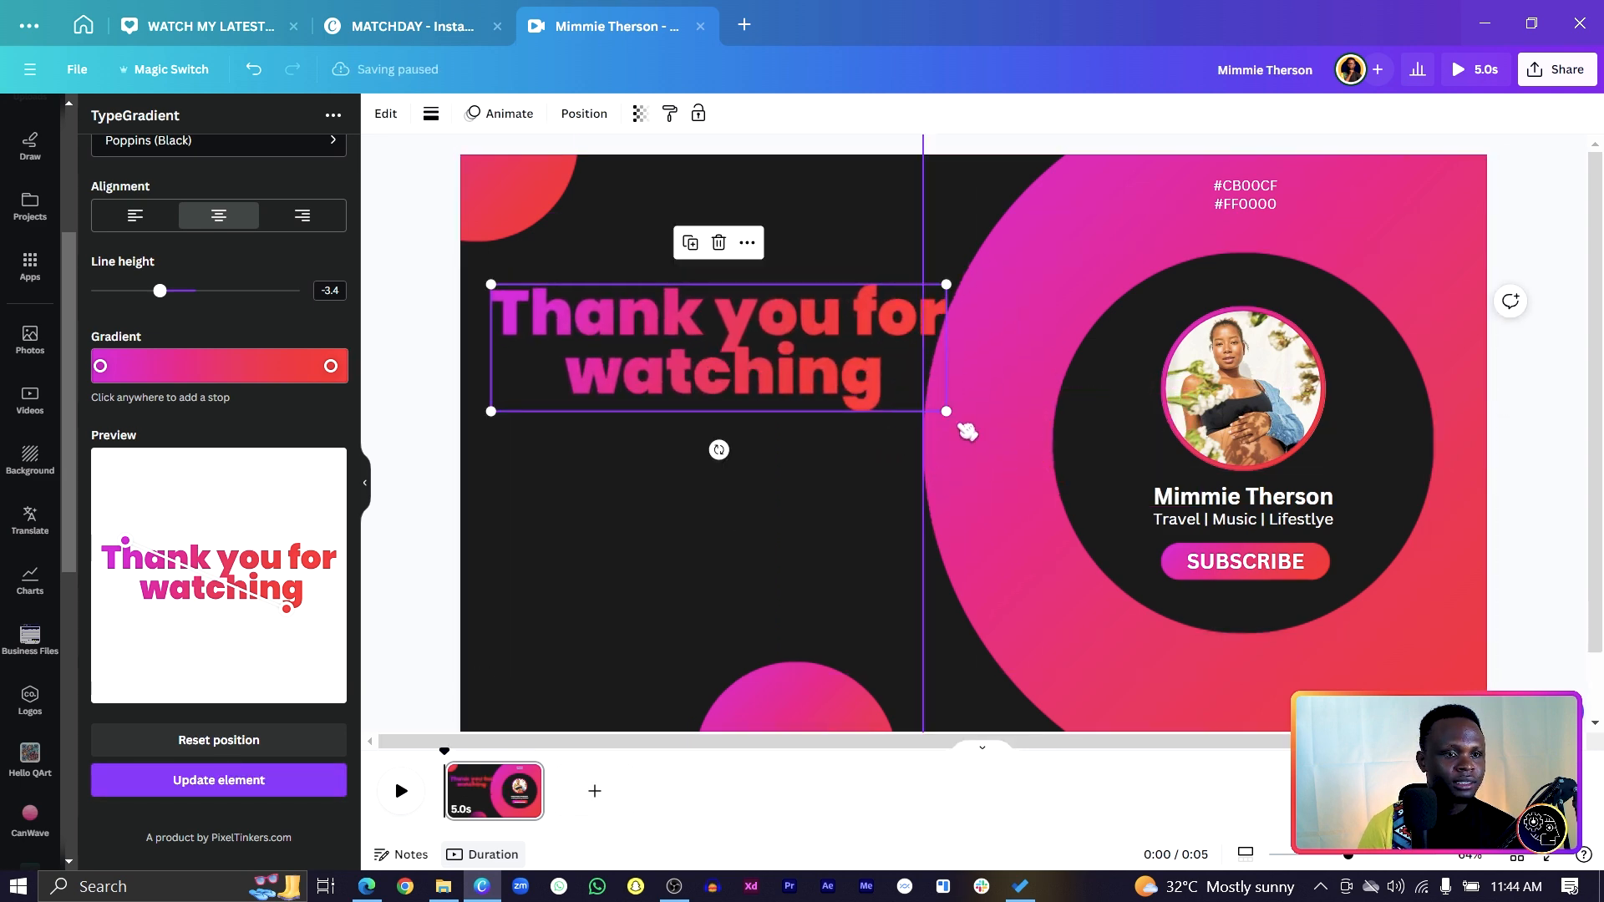
left_click_drag(947, 411, 858, 349)
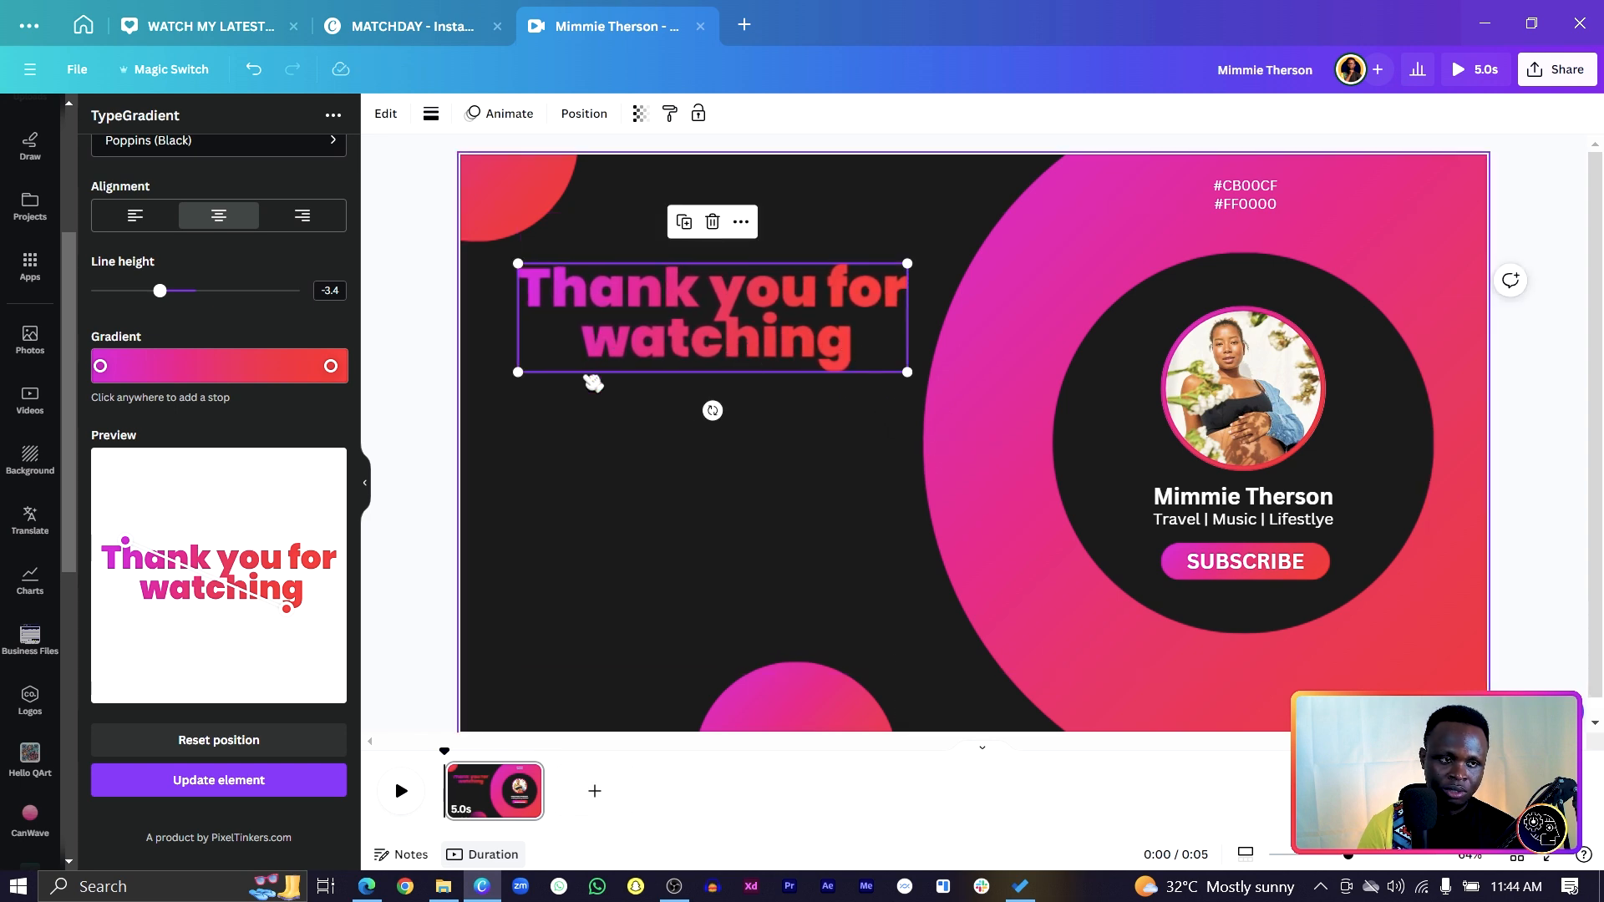